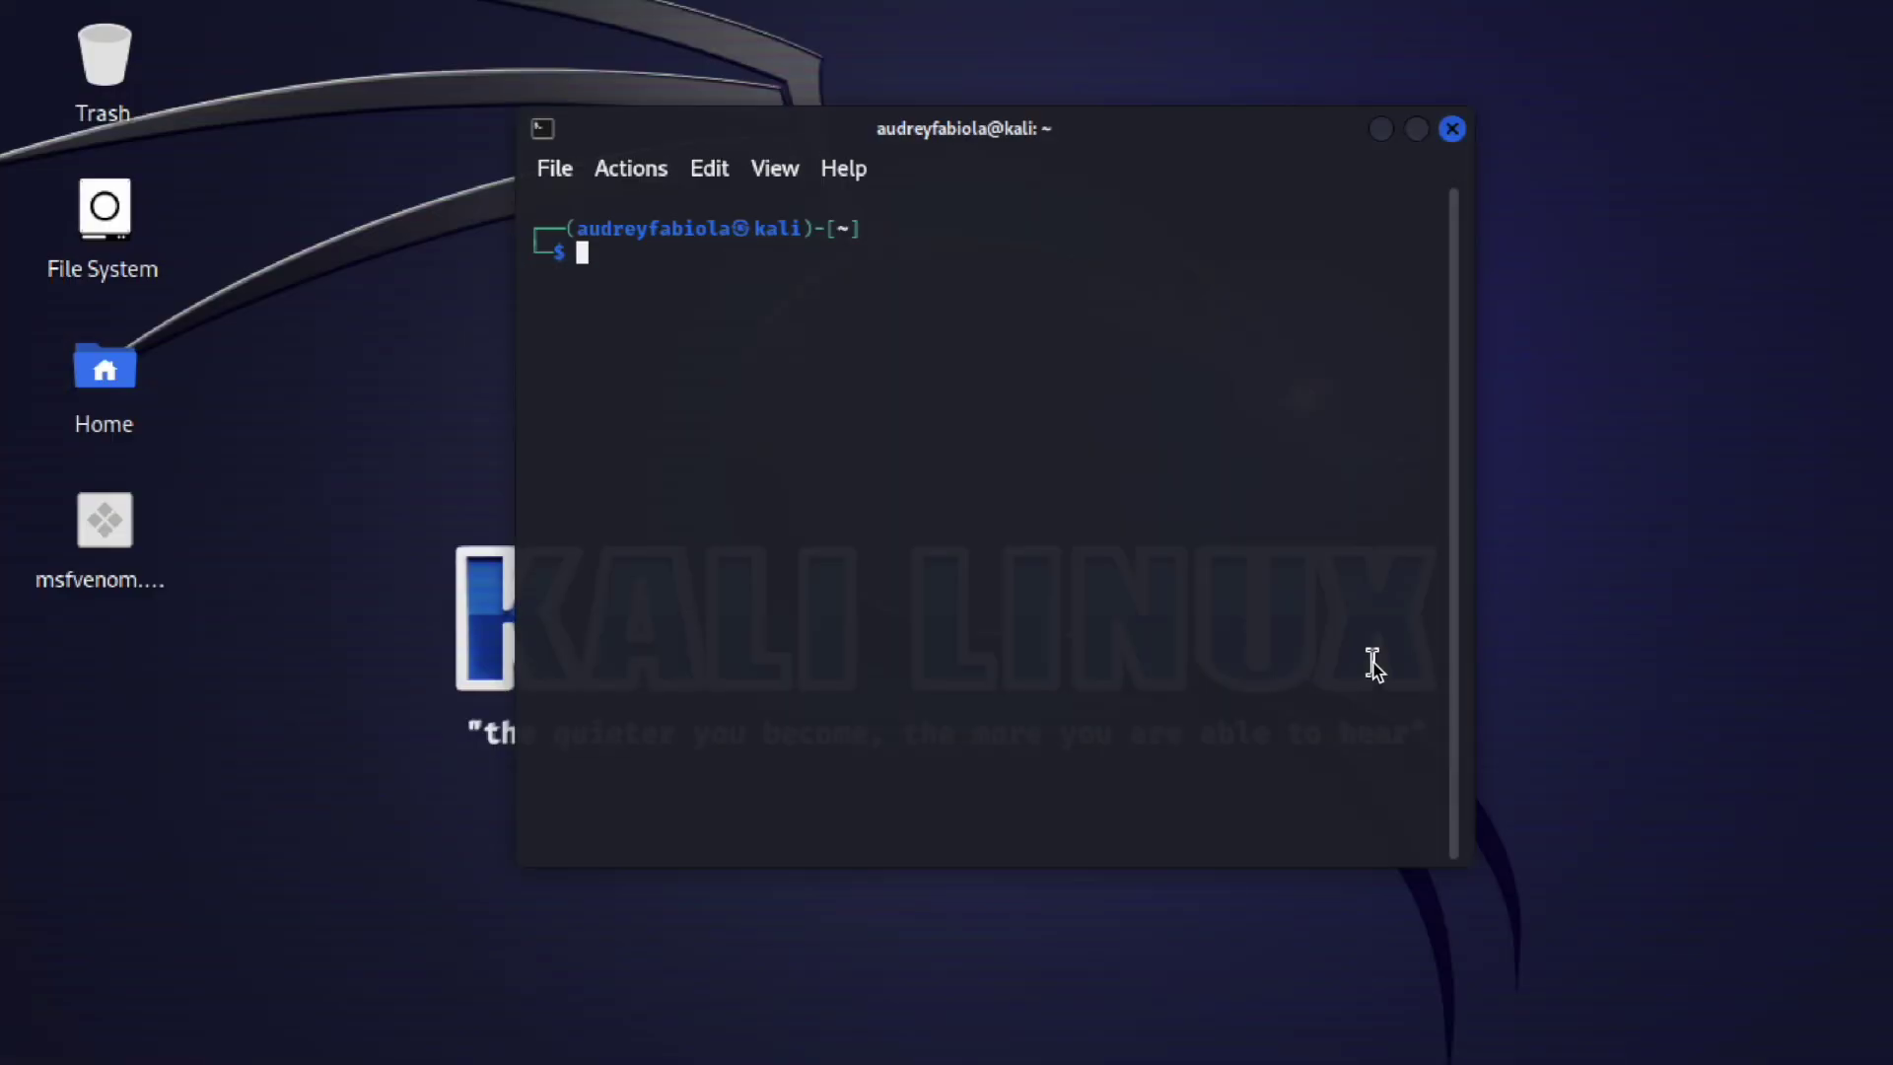
Launch Maltego from the terminal.
type("maltego")
key("Return")
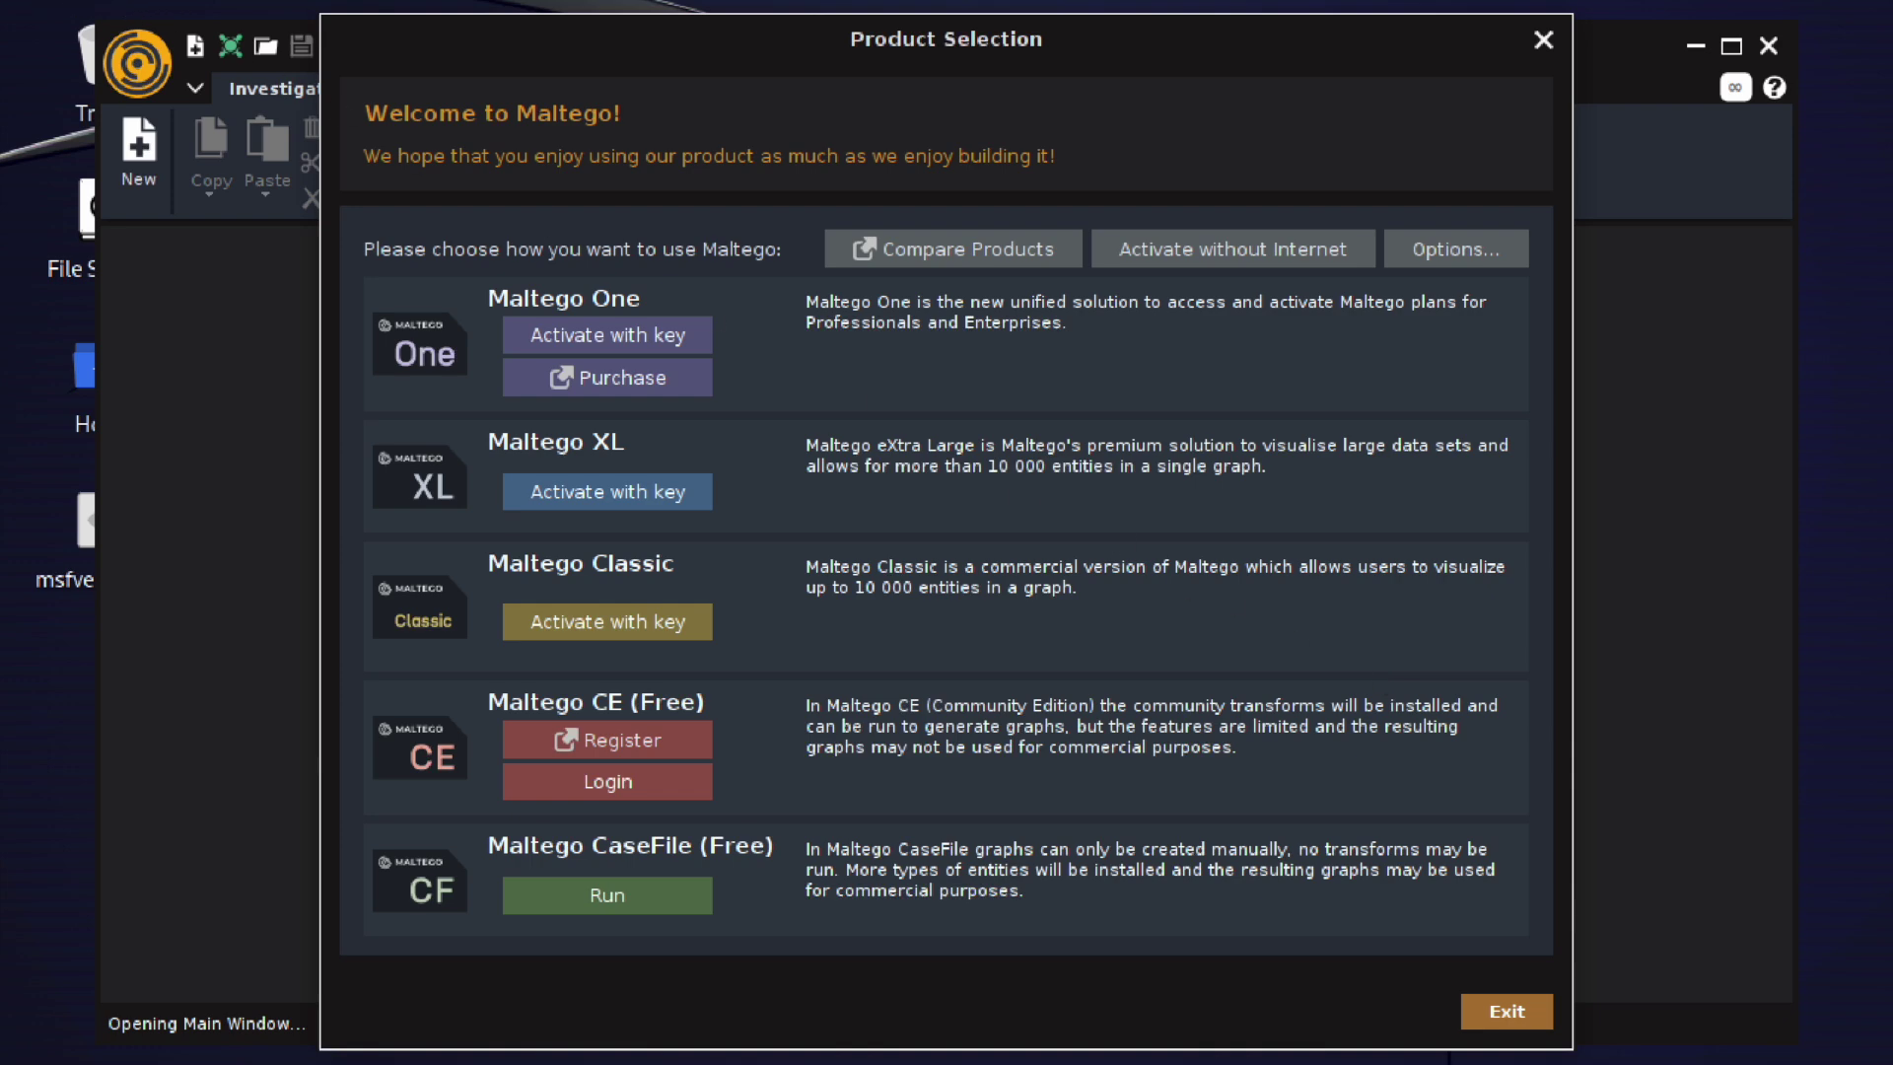
Look up Maltego in the system's application search, then dismiss the search.
key("super")
type("malteg")
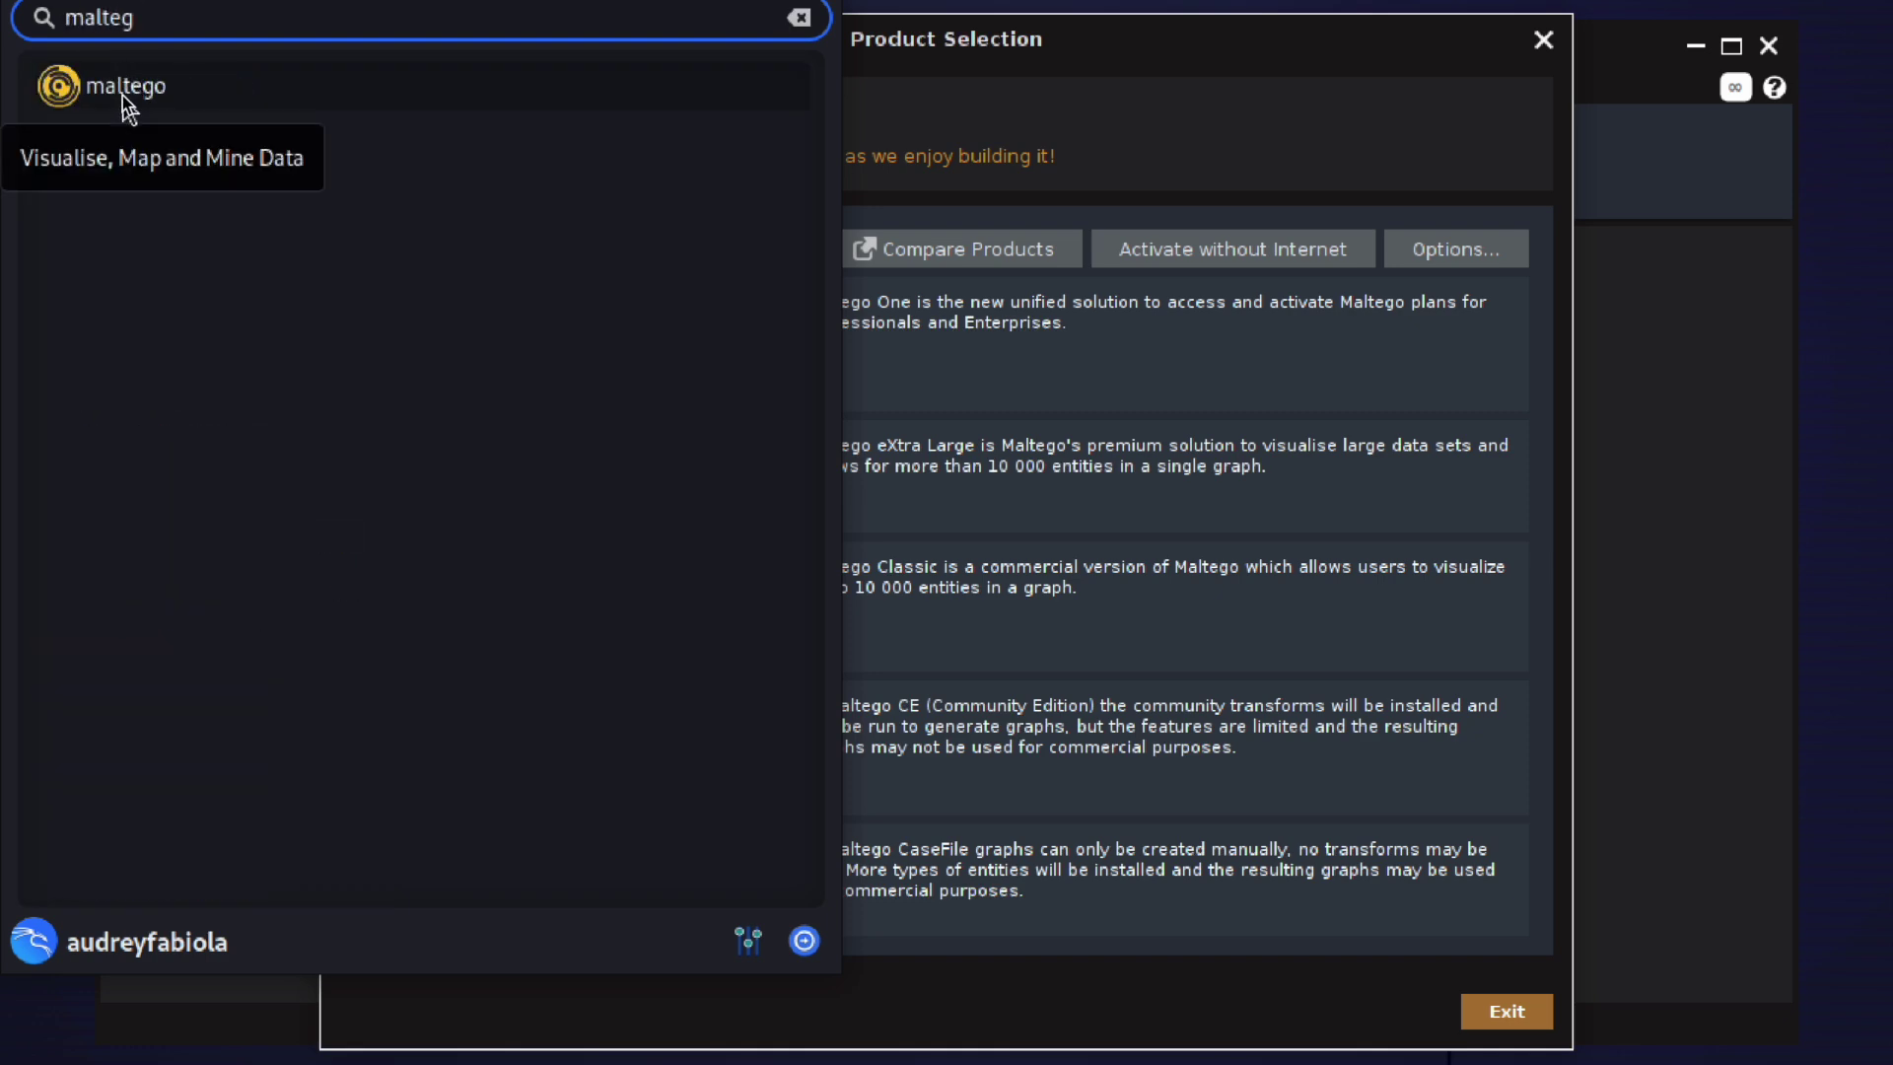
left_click(880, 45)
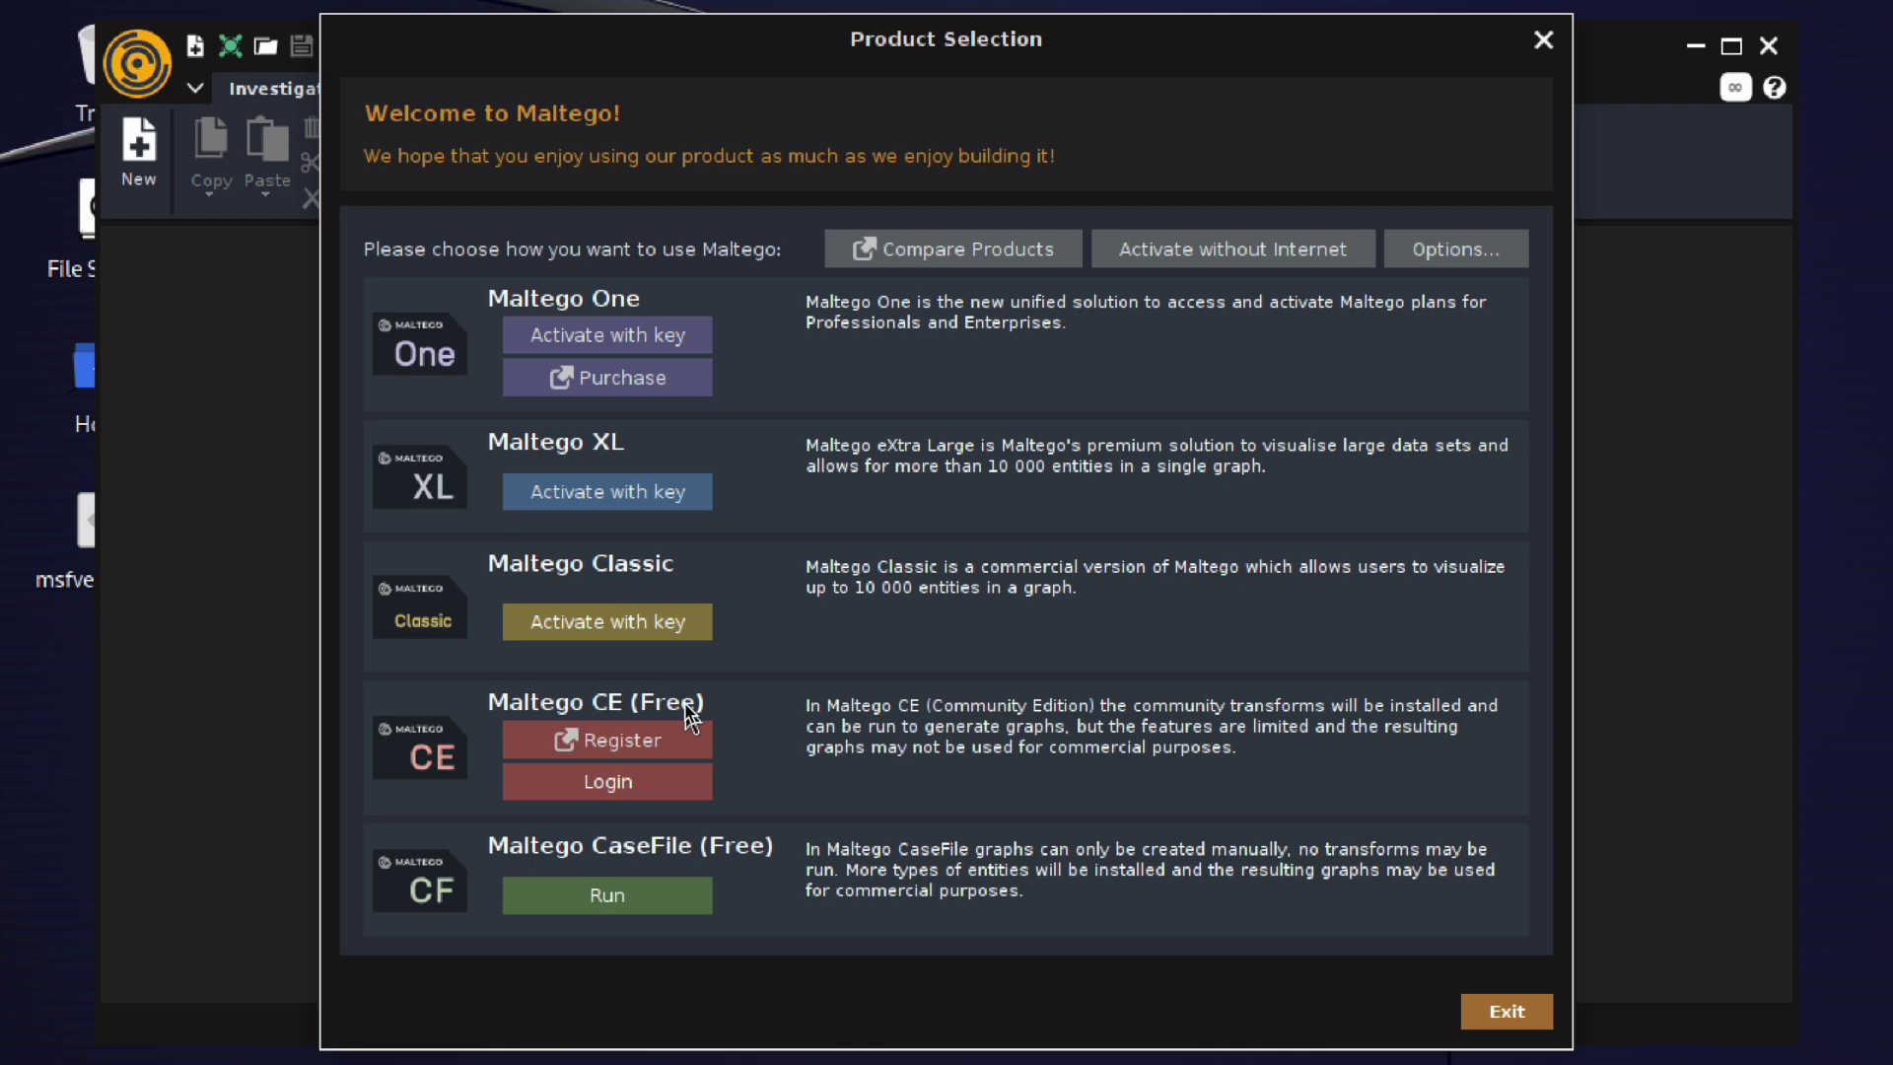
View the Maltego CE (Free) registration form in the browser, then close the browser window.
left_click(636, 747)
left_click_drag(989, 144, 1106, 37)
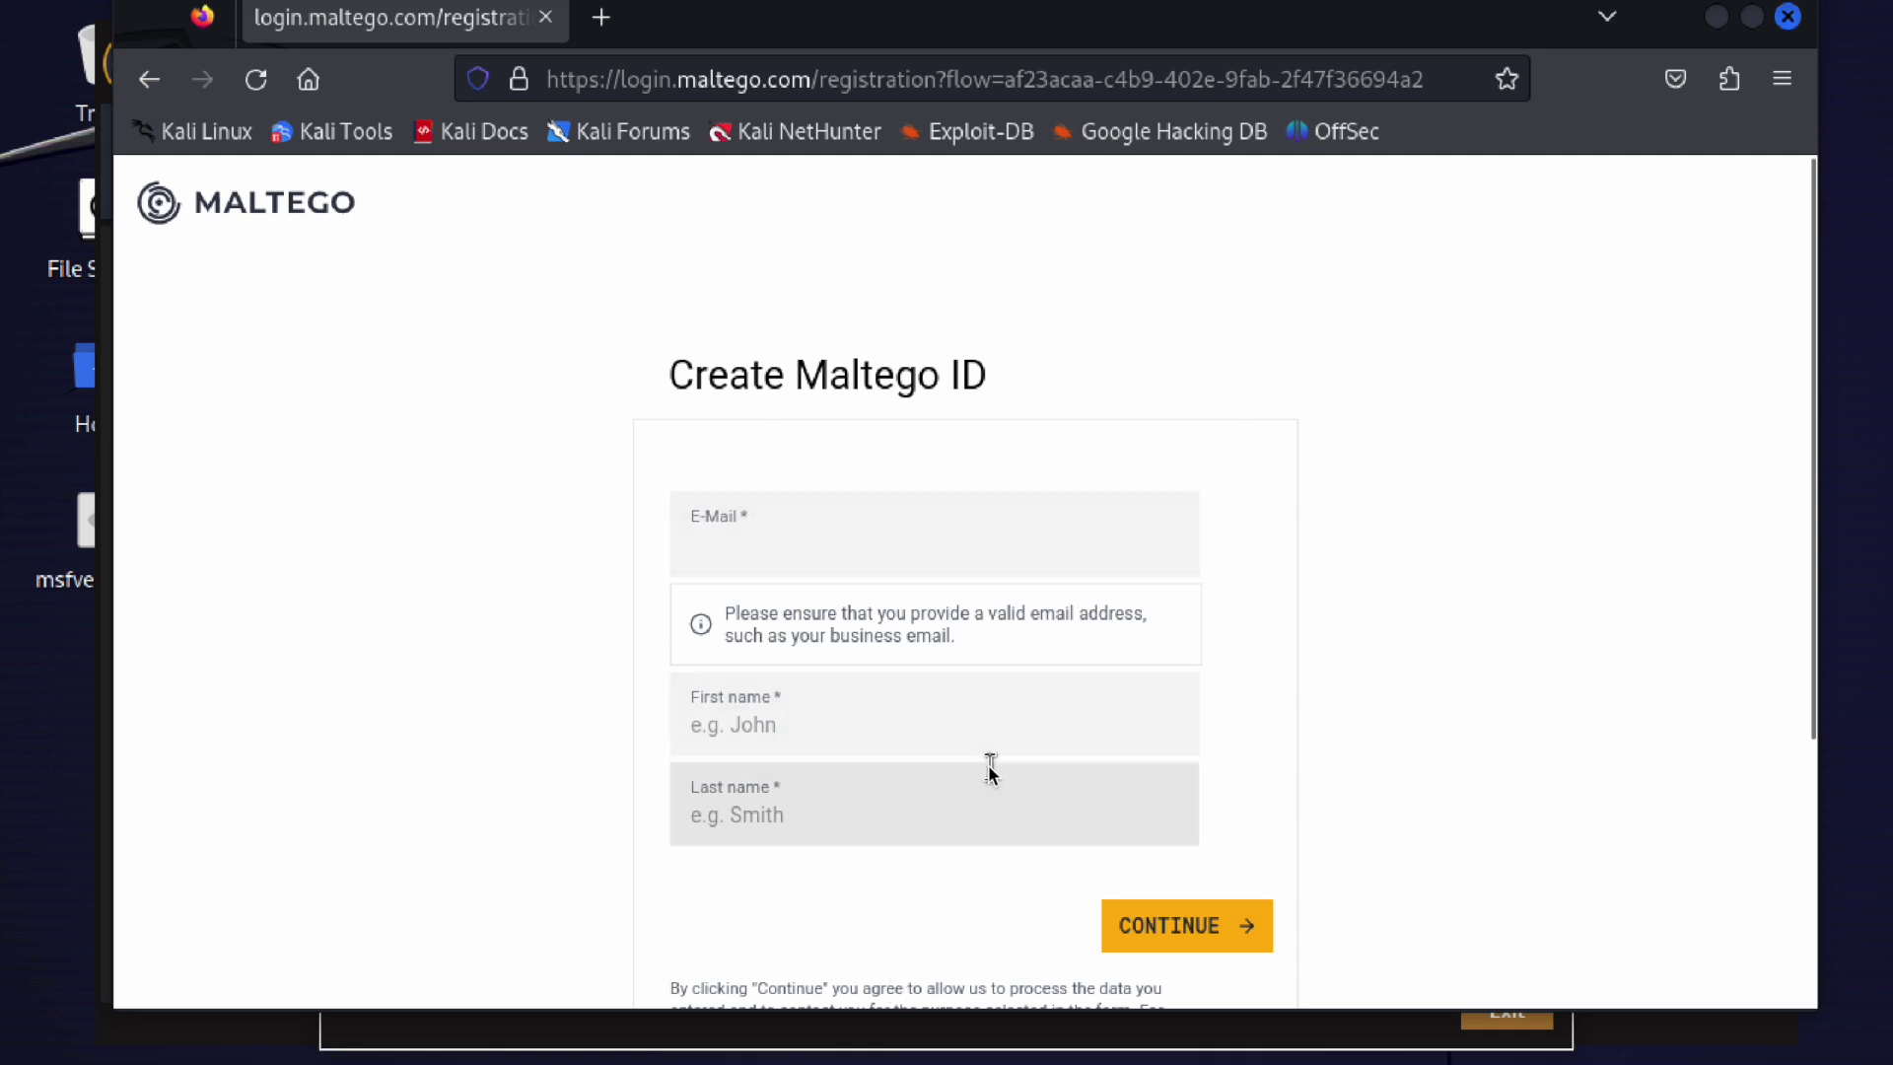
scroll(990, 766, "down", 3)
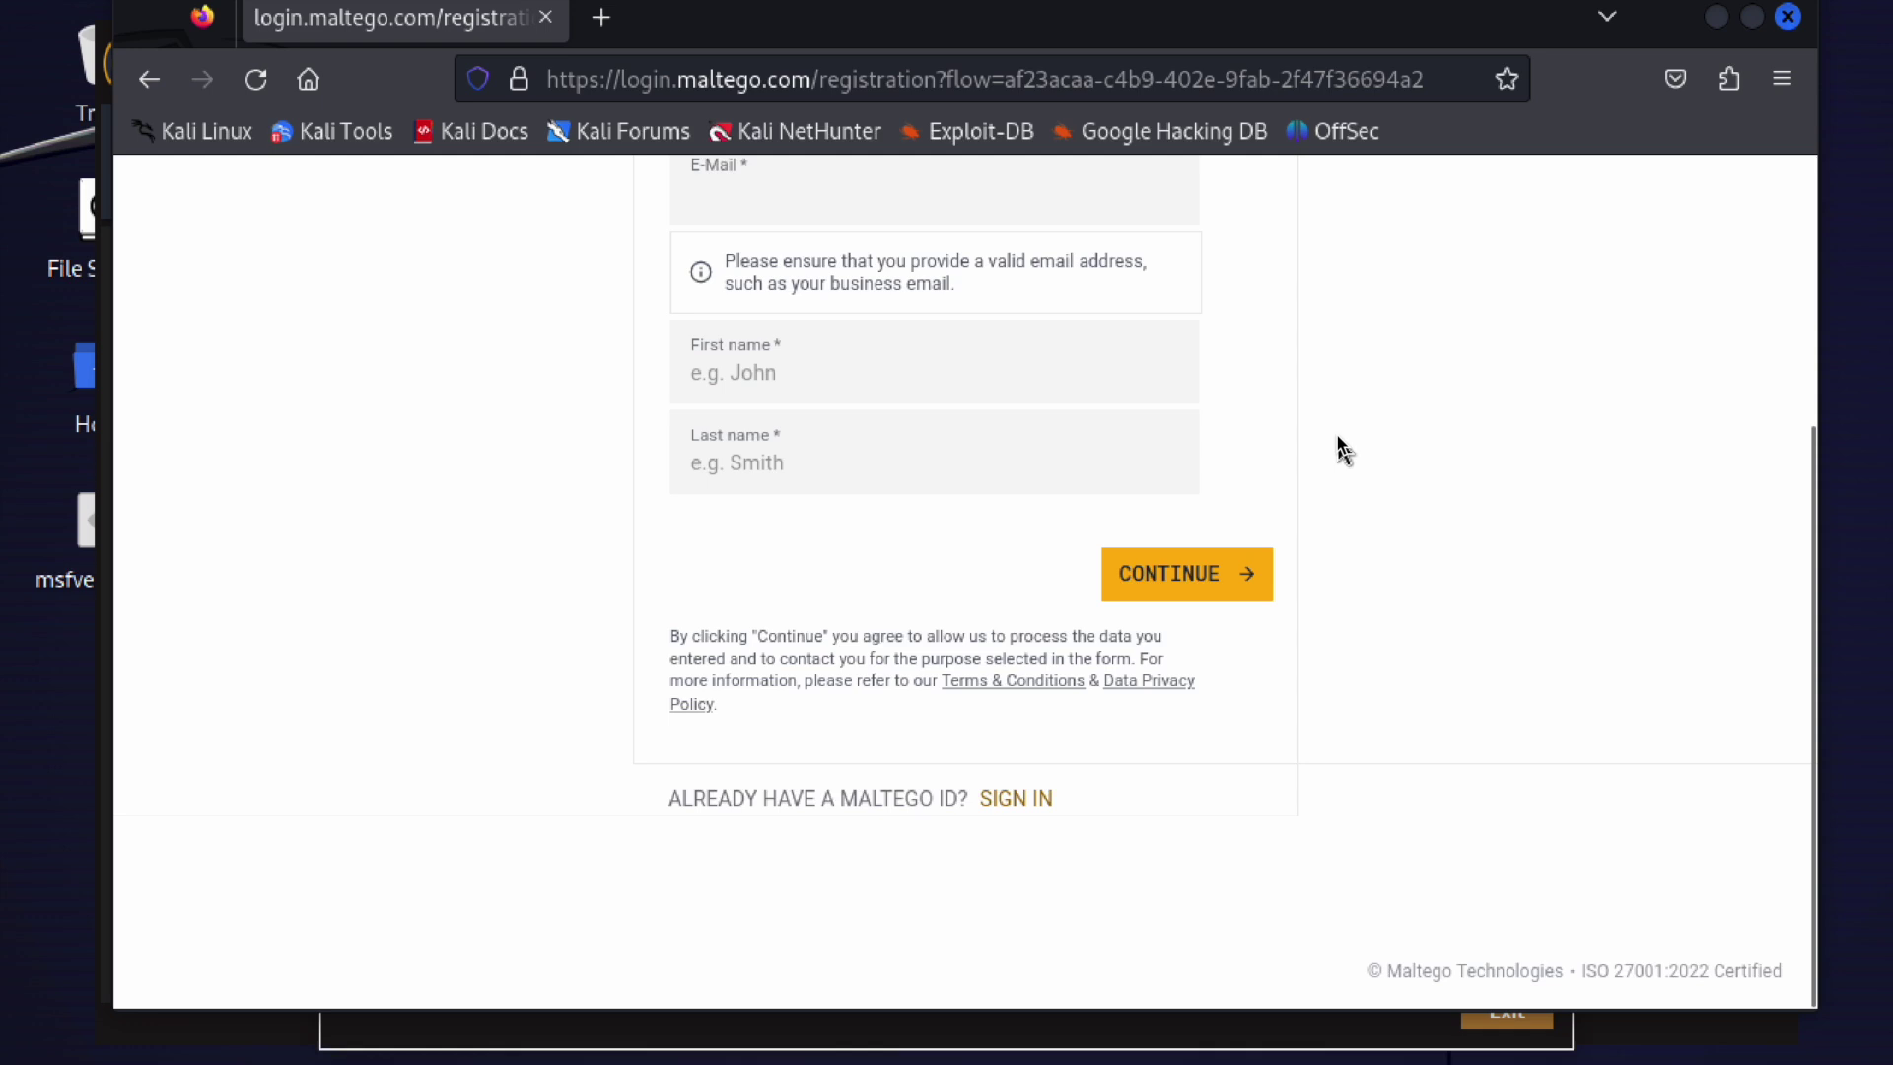
left_click(1787, 17)
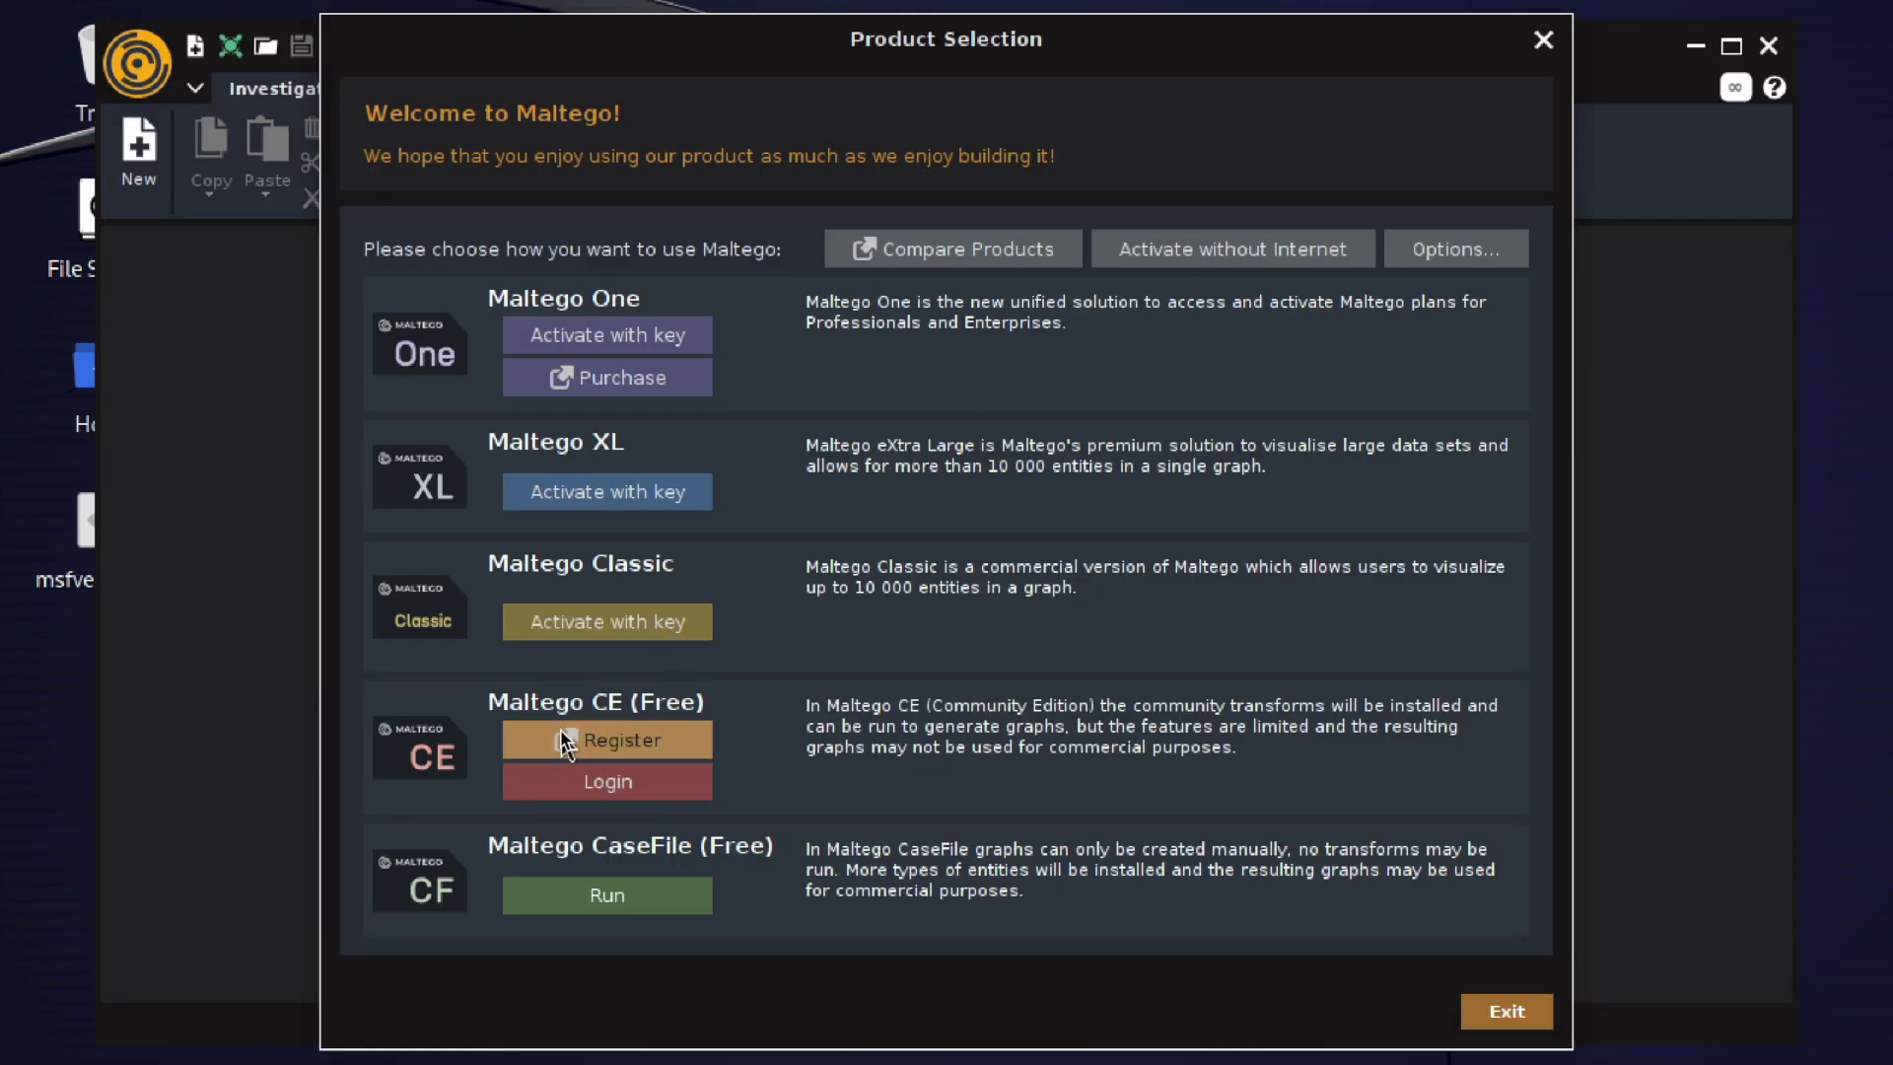
Start the Maltego CE (Free) login setup and accept the license agreement to continue to the login link options.
left_click(604, 782)
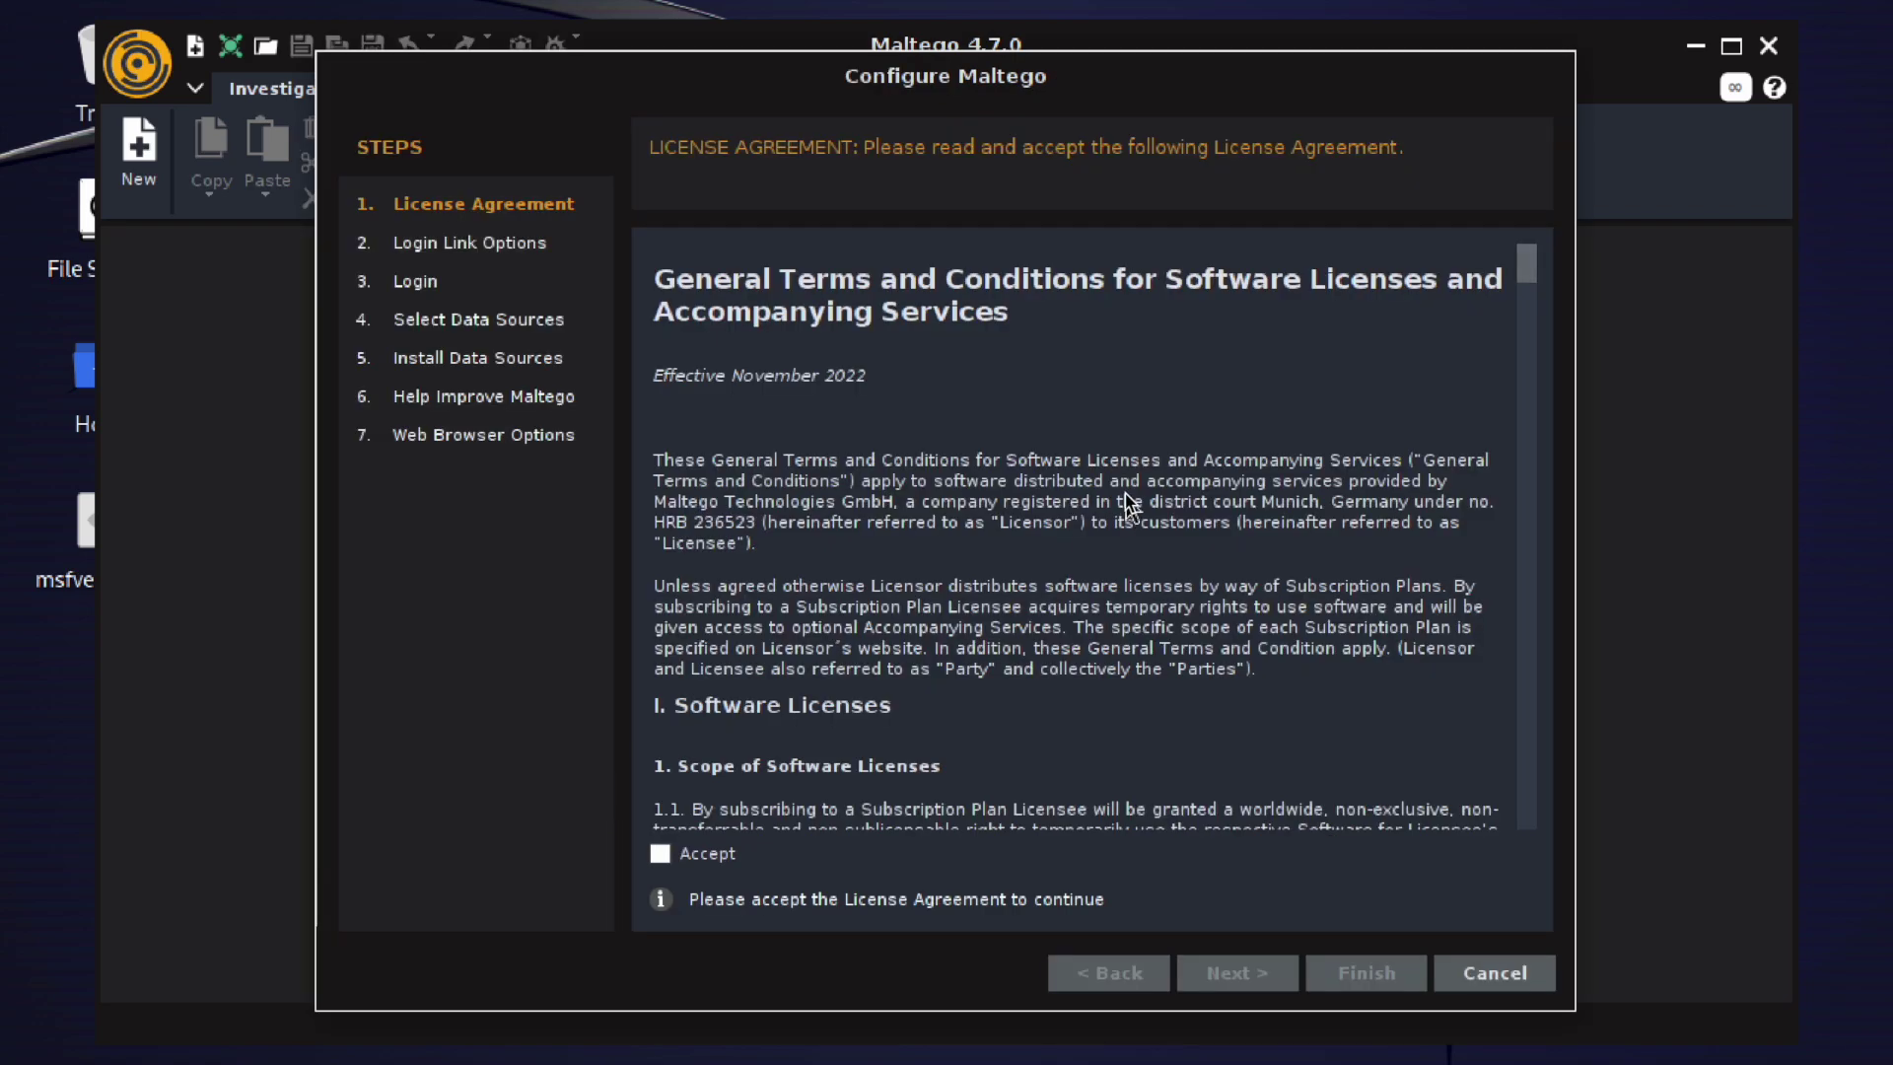
scroll(1126, 498, "down", 15)
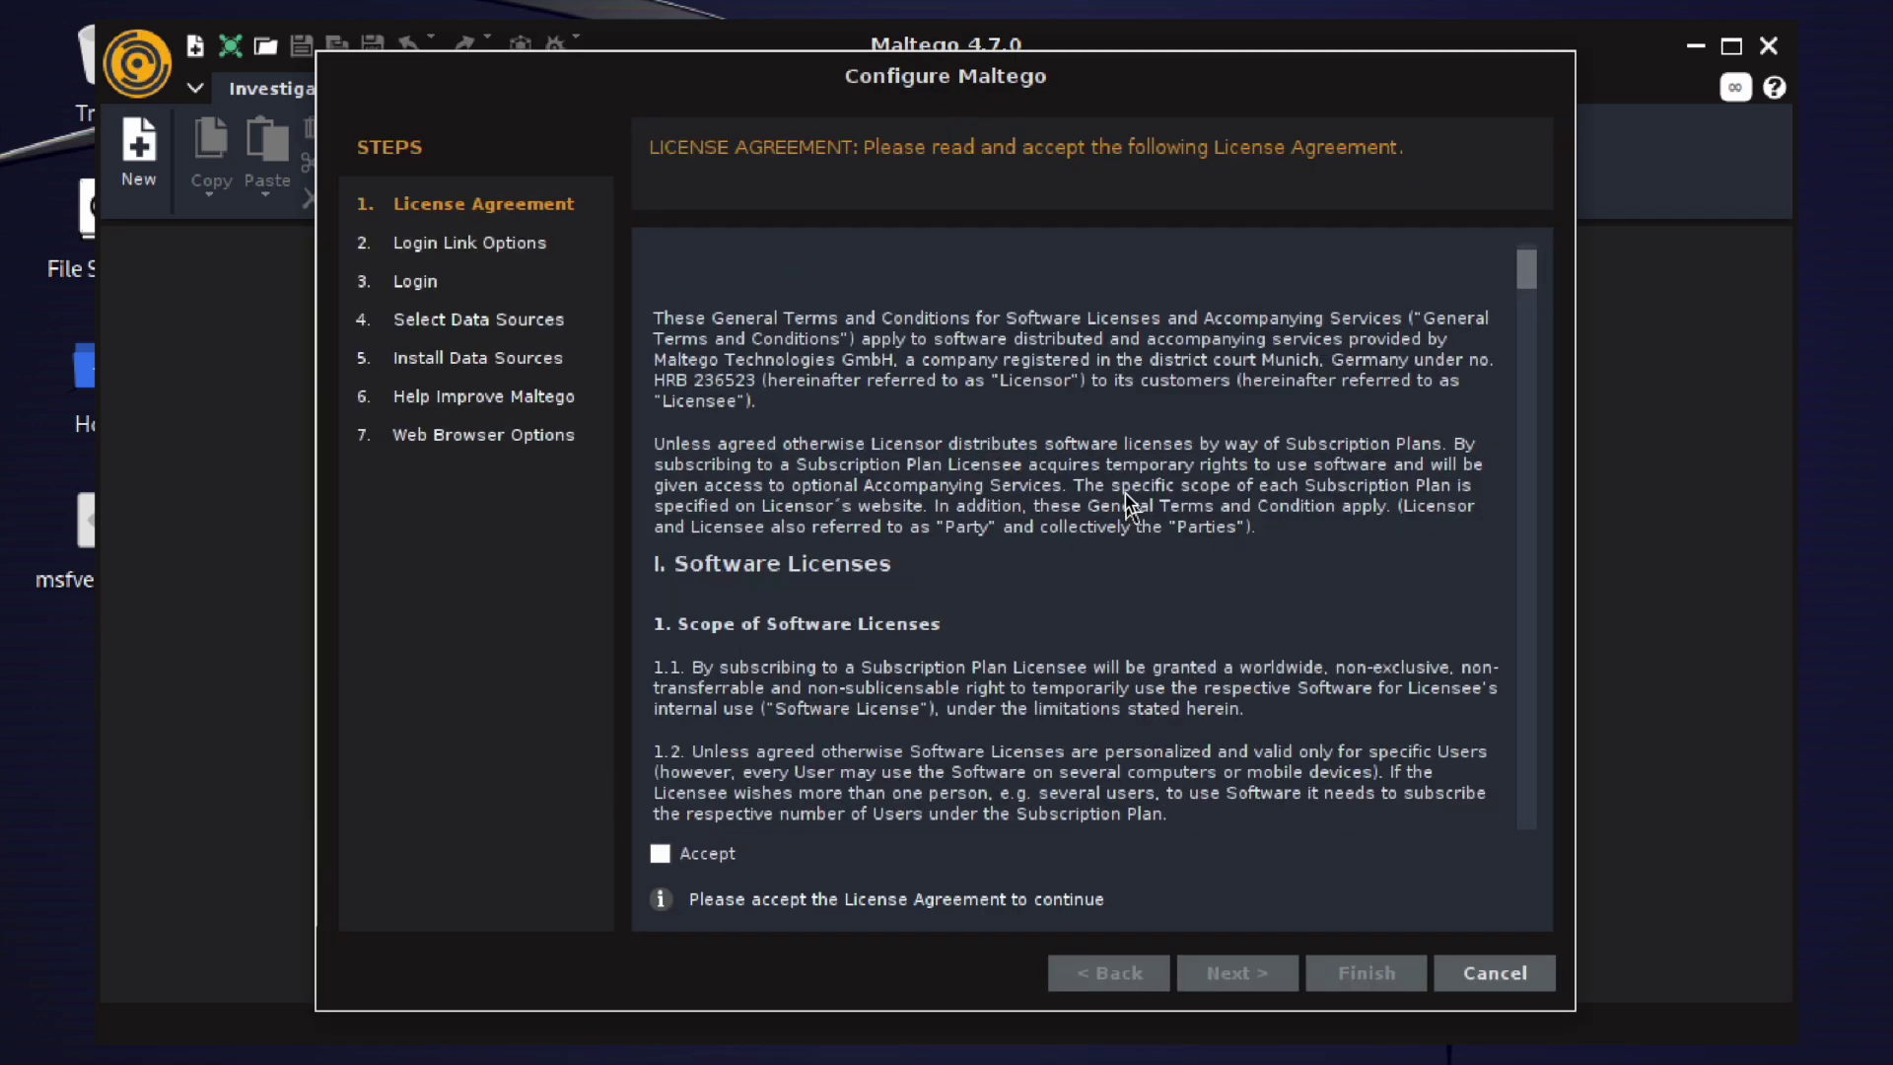
scroll(1125, 493, "down", 20)
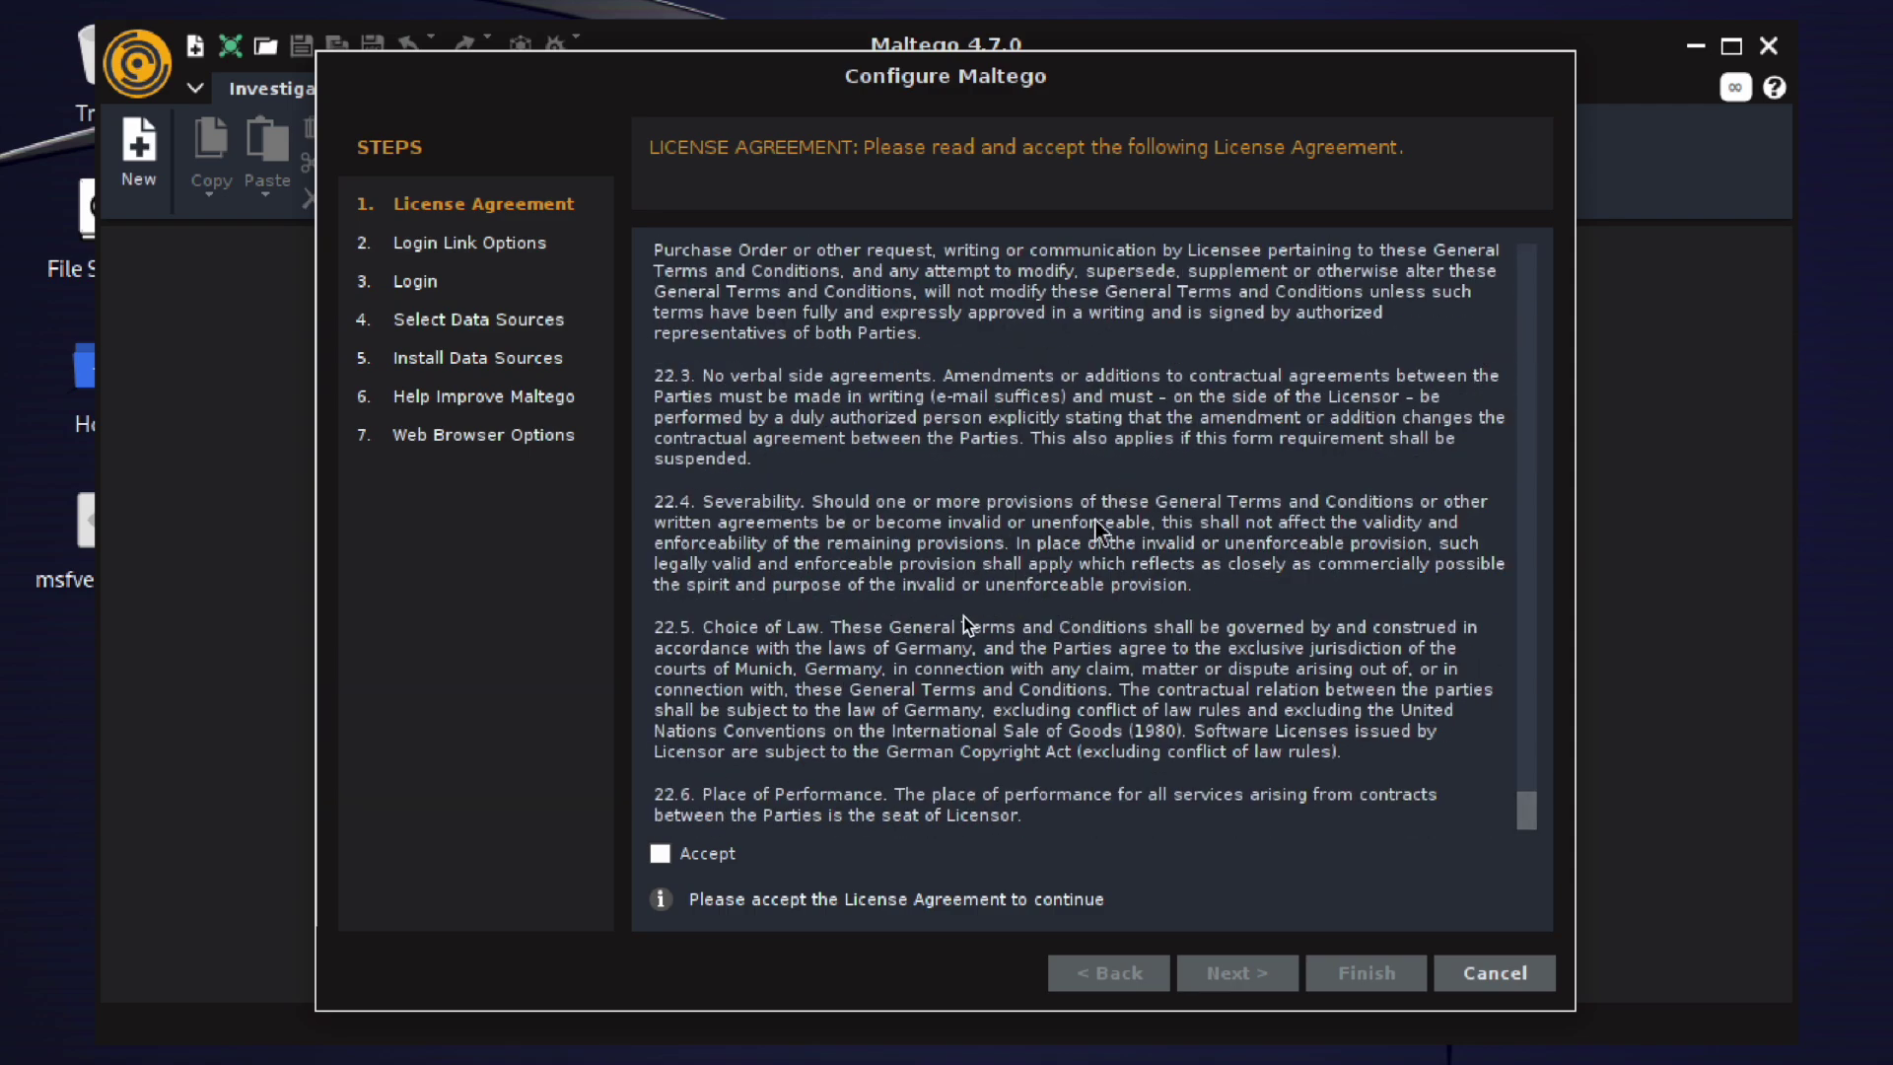
left_click(667, 860)
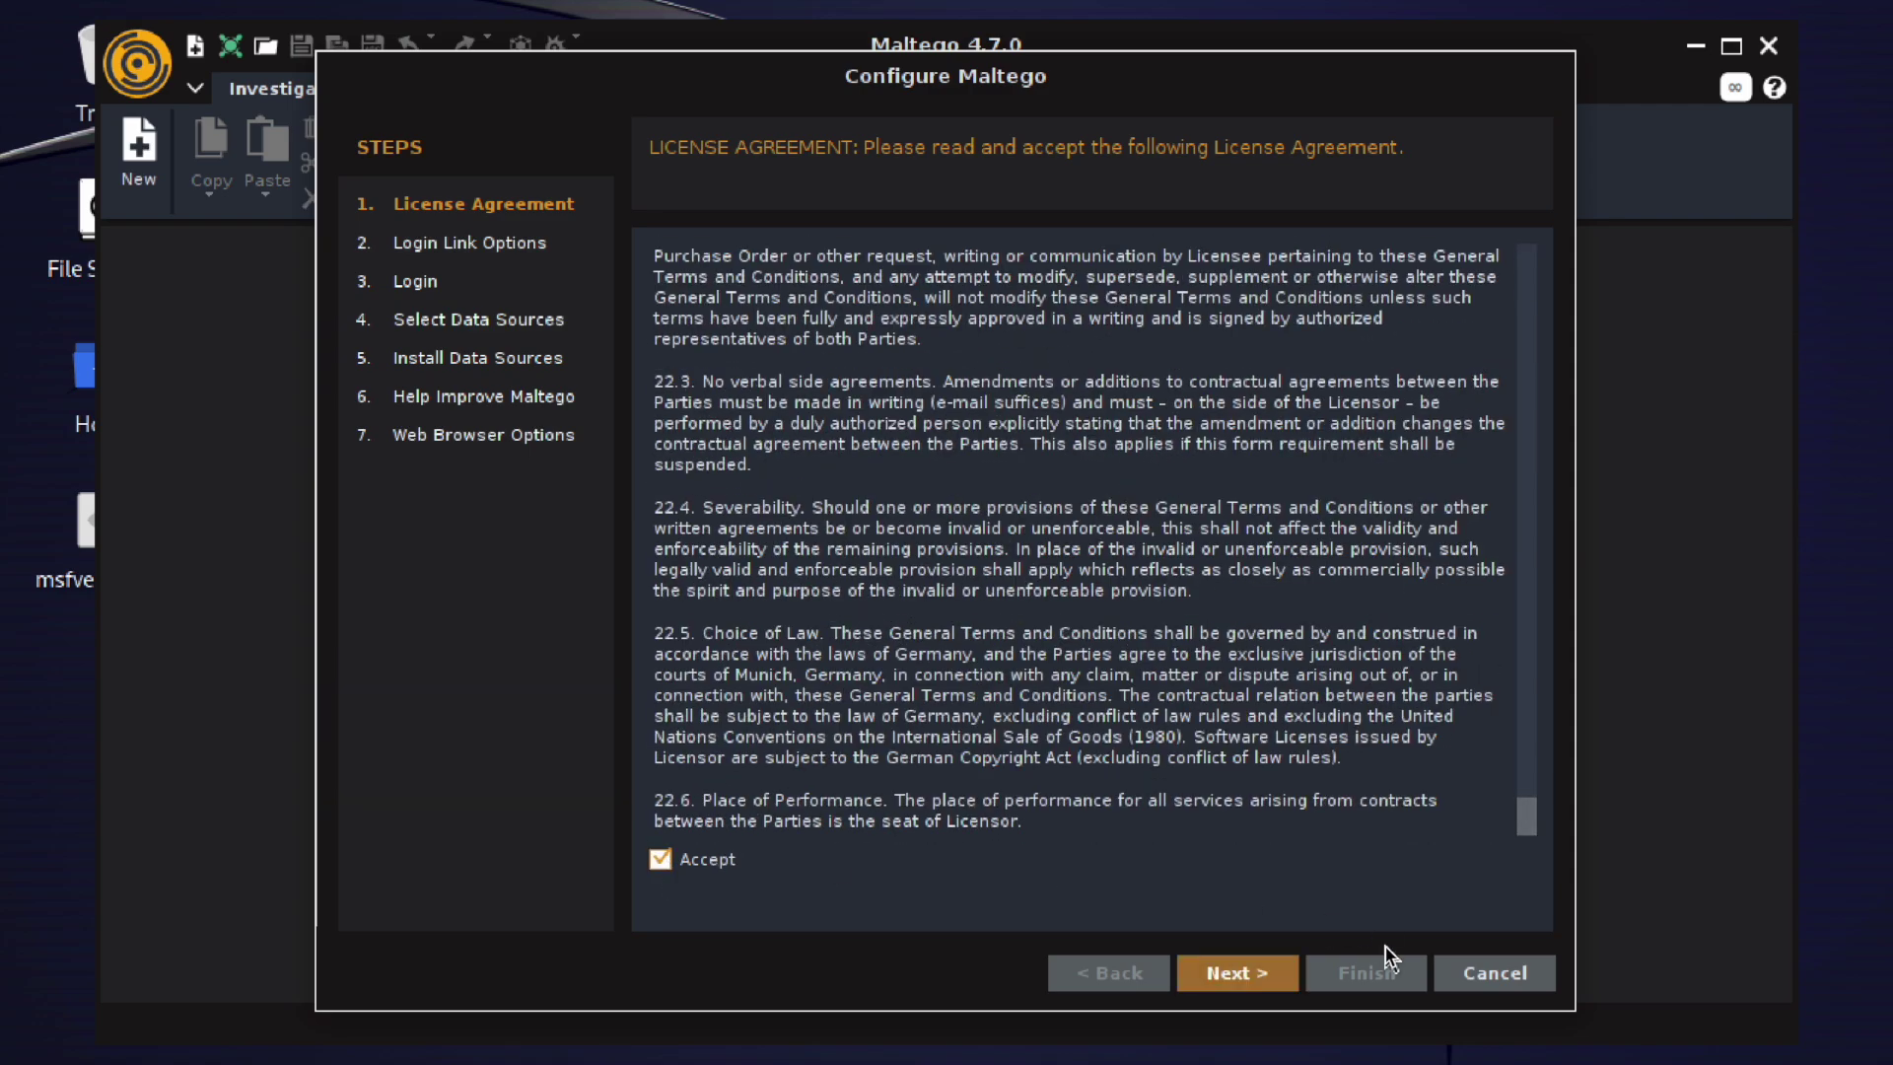
left_click(1268, 974)
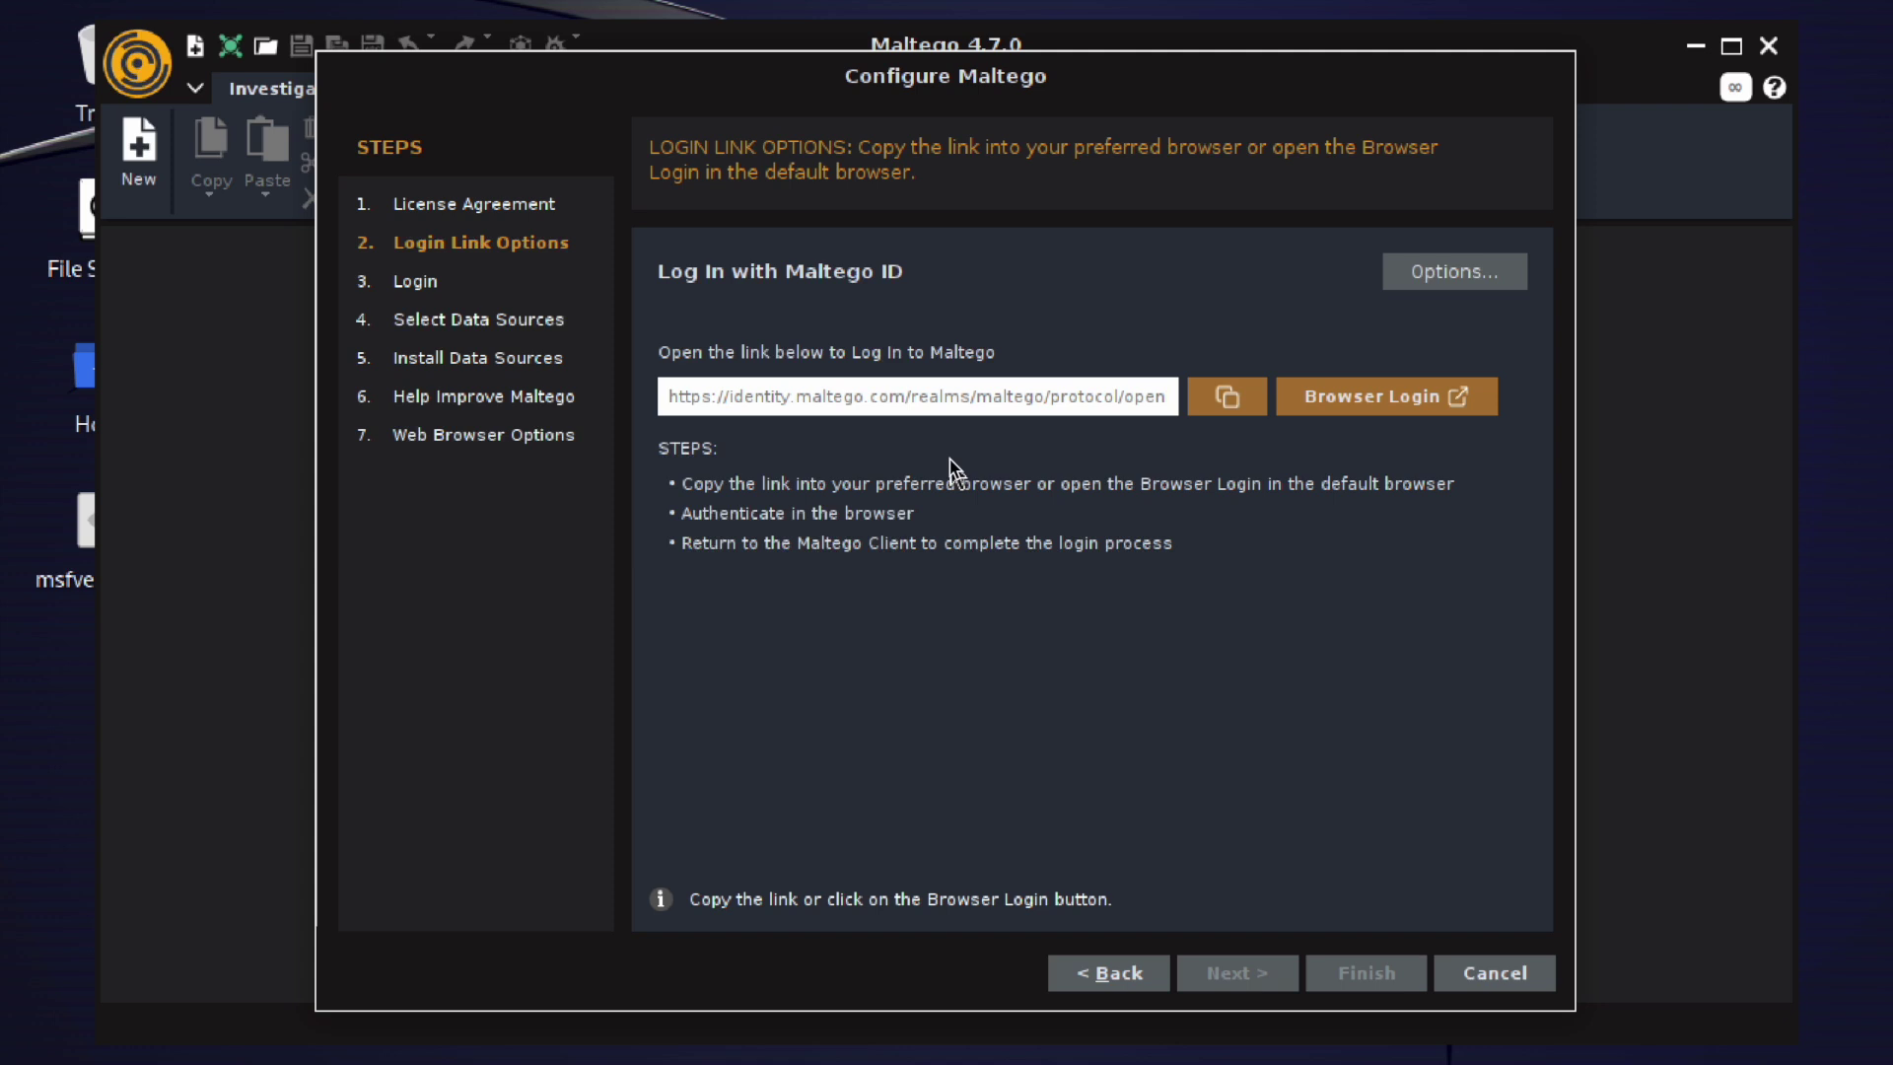
Sign in to Maltego through the browser login with the account credentials, then close the browser.
left_click(1412, 404)
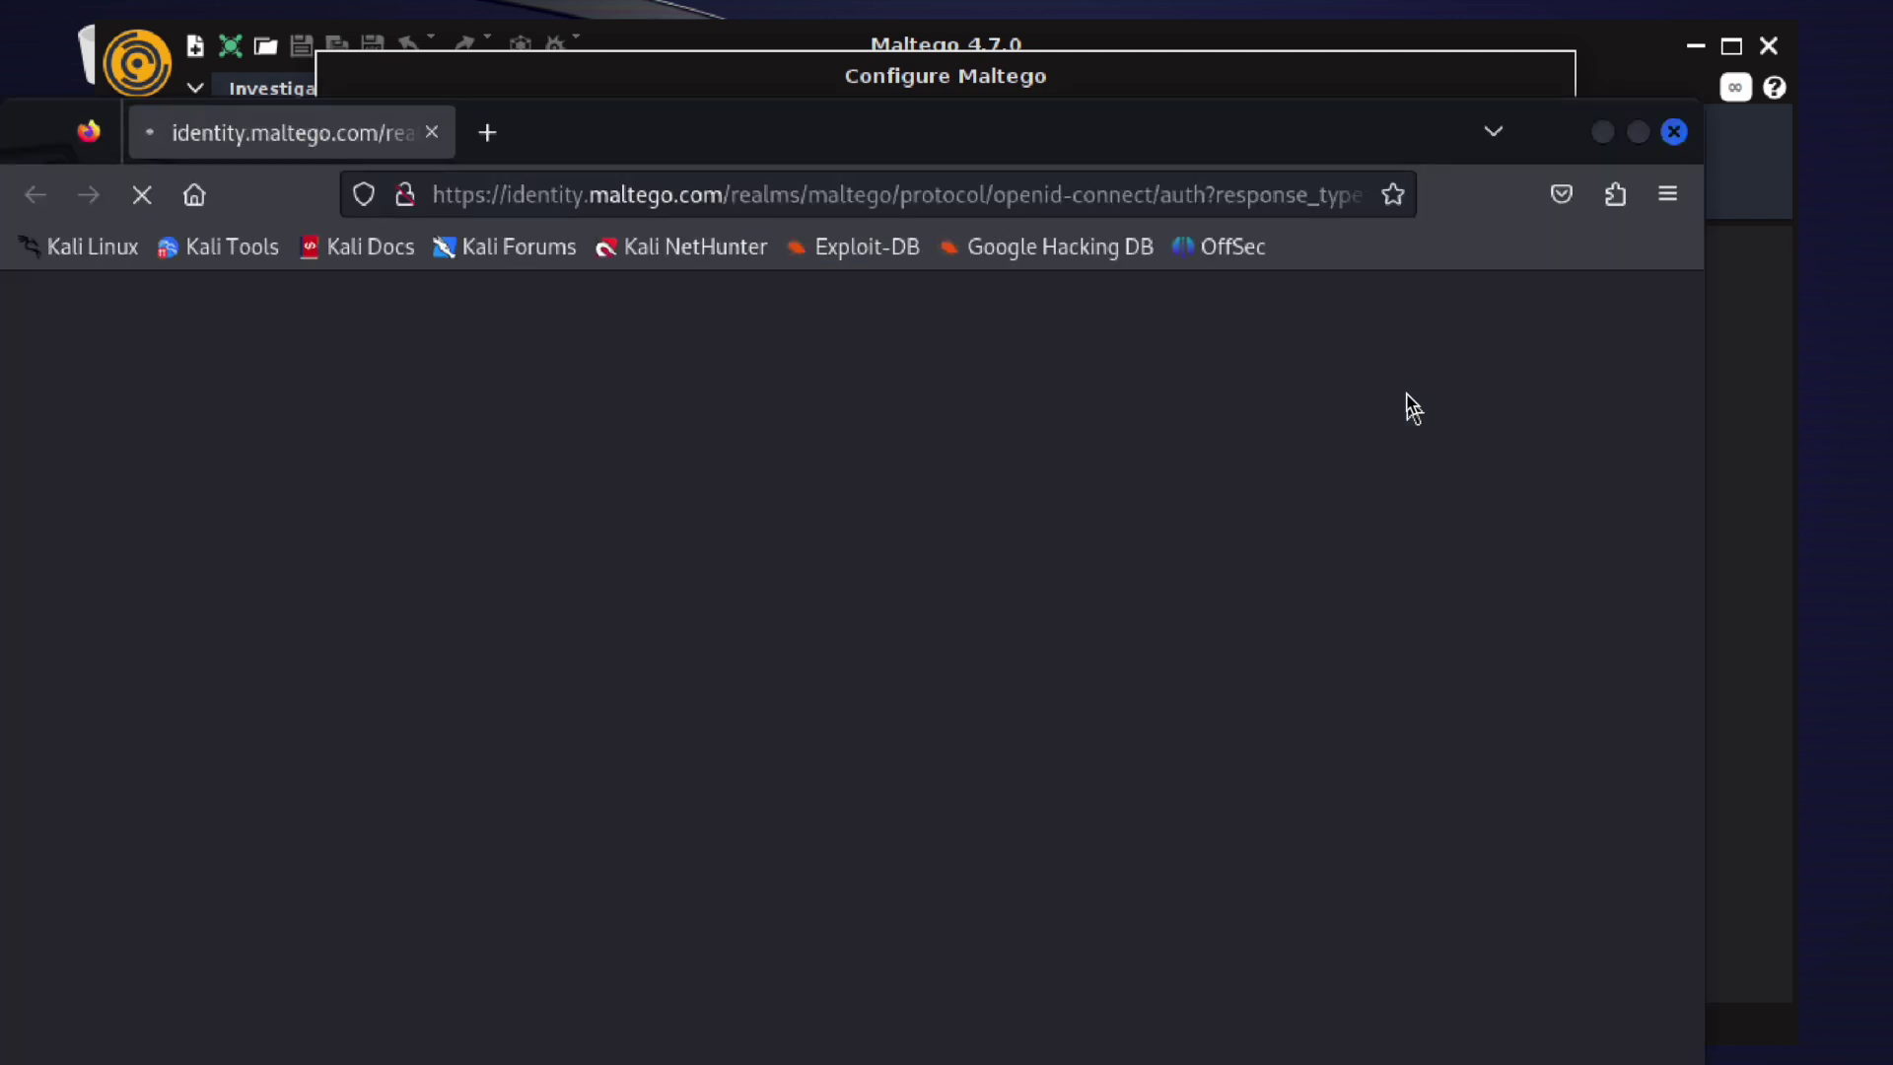
left_click_drag(1053, 145, 1111, 38)
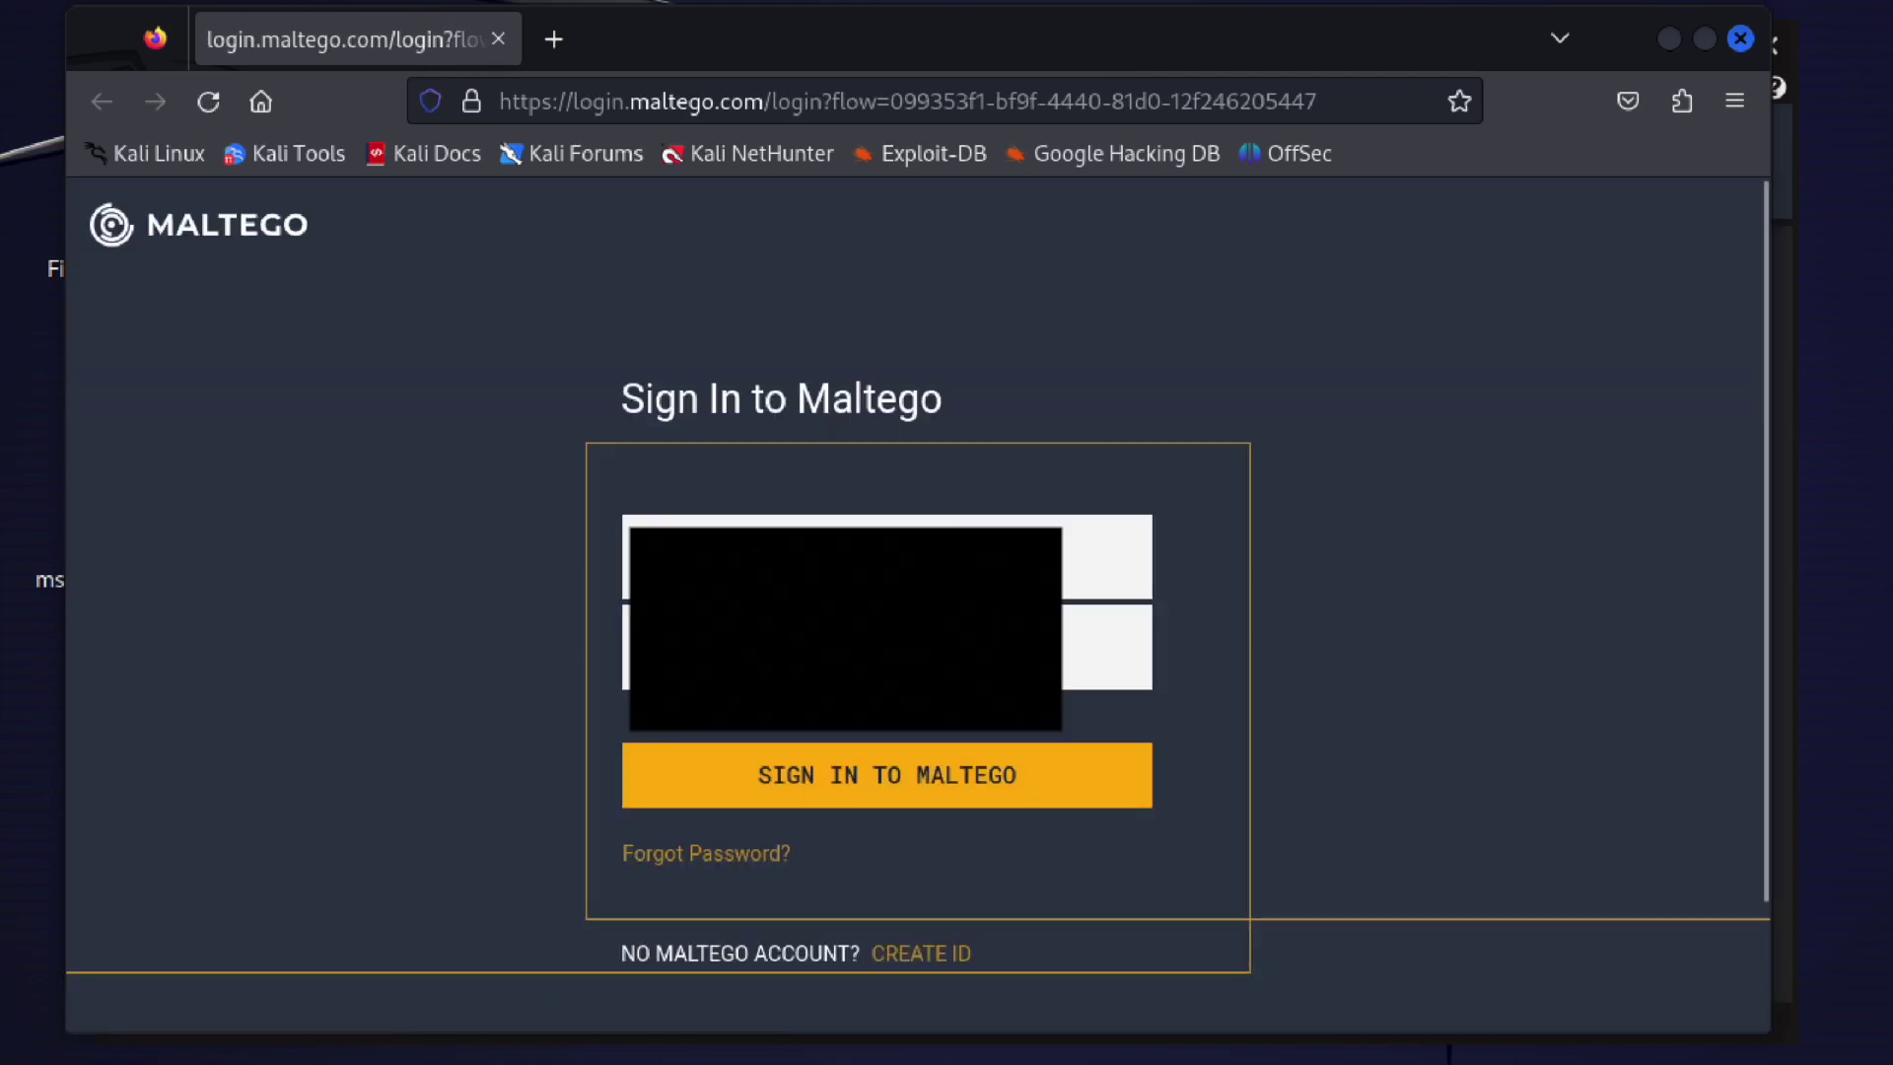
left_click(933, 786)
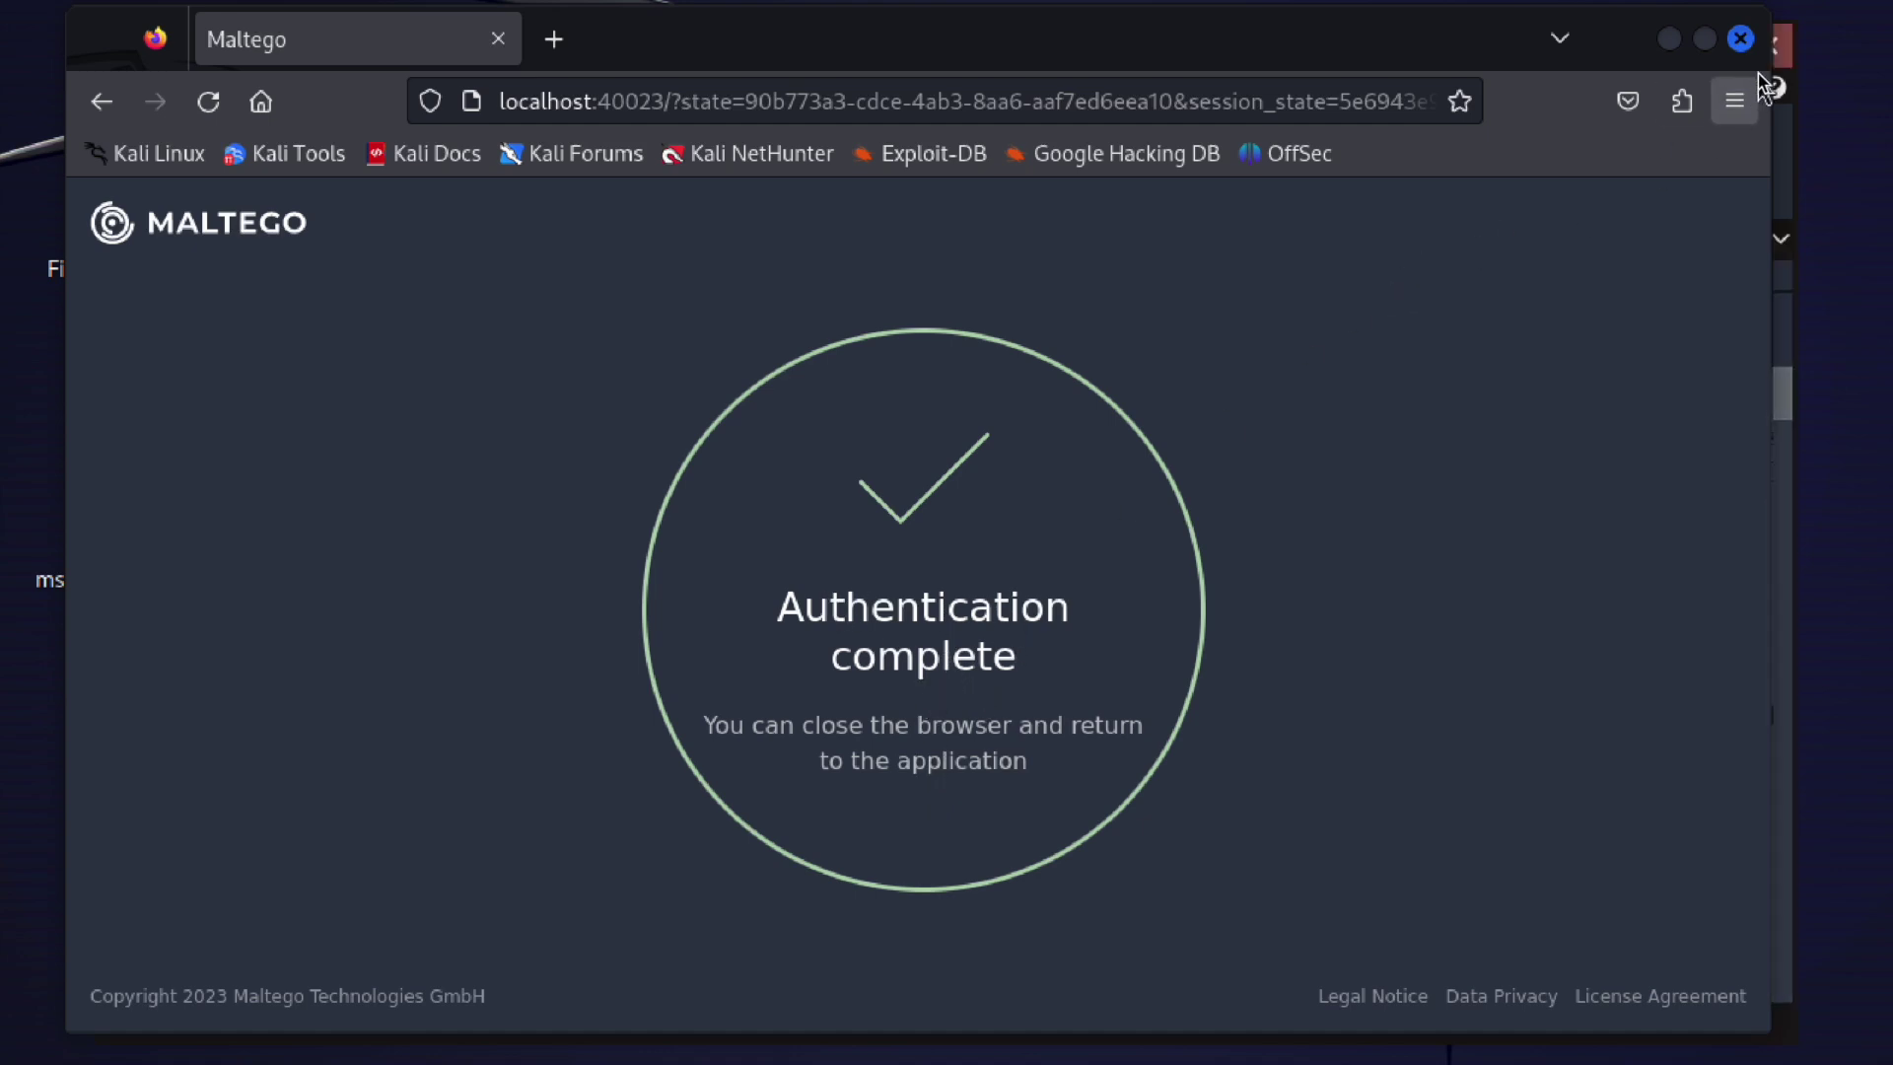
left_click(1741, 39)
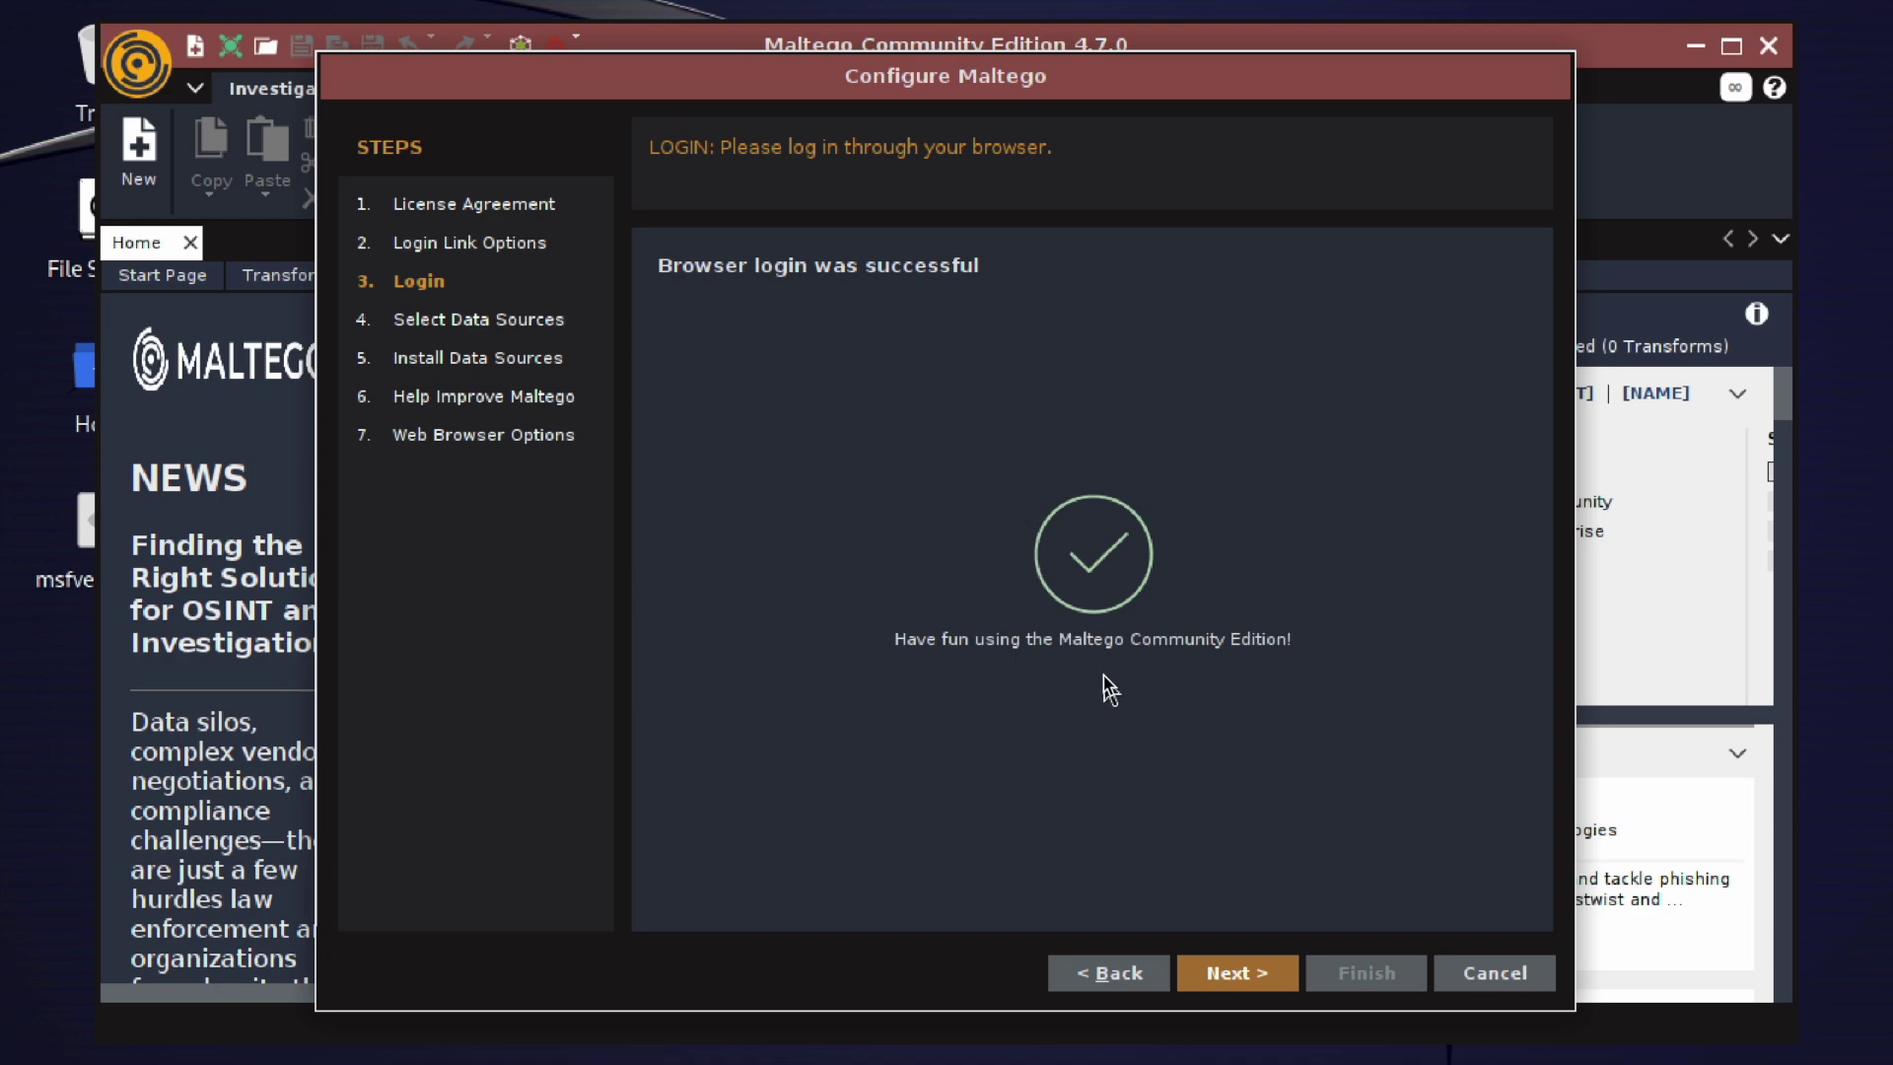
Install the Standard Transforms CE data source in the setup wizard and continue past the installation summary.
left_click(1221, 971)
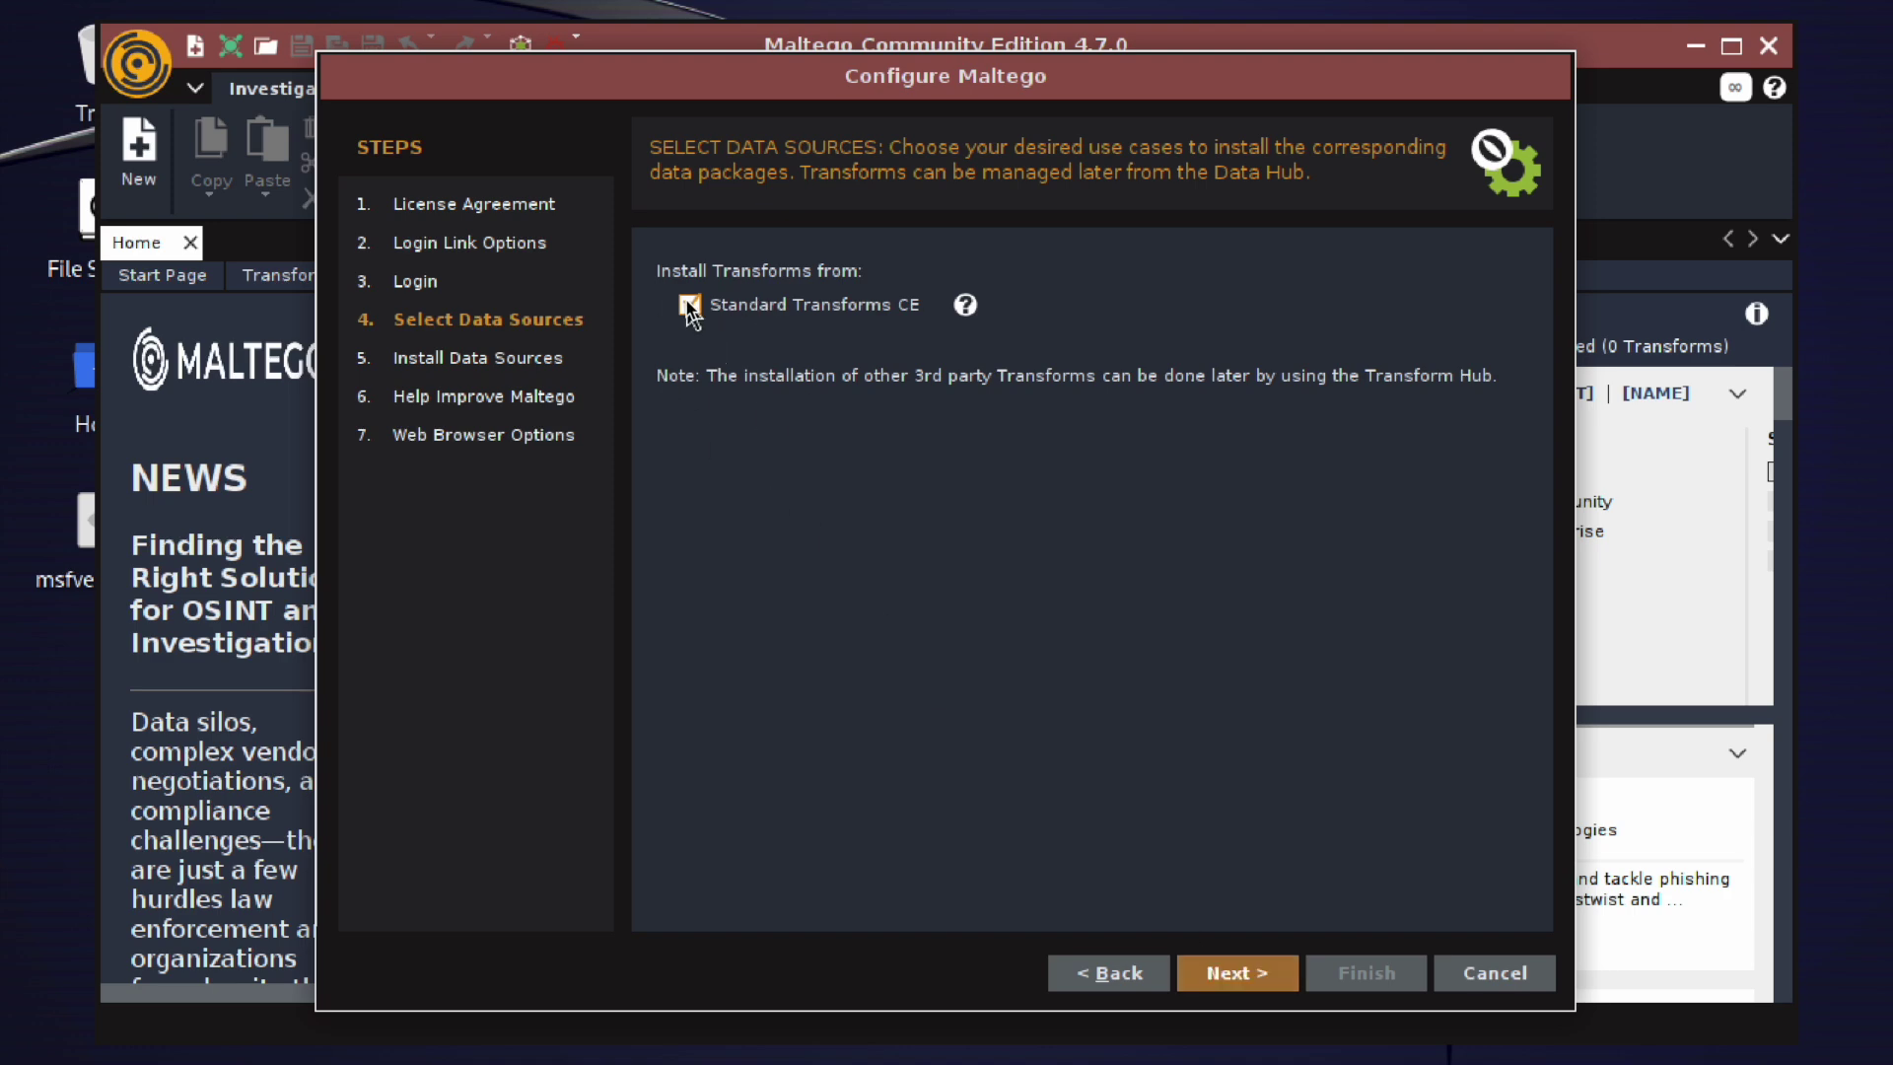
left_click(1223, 976)
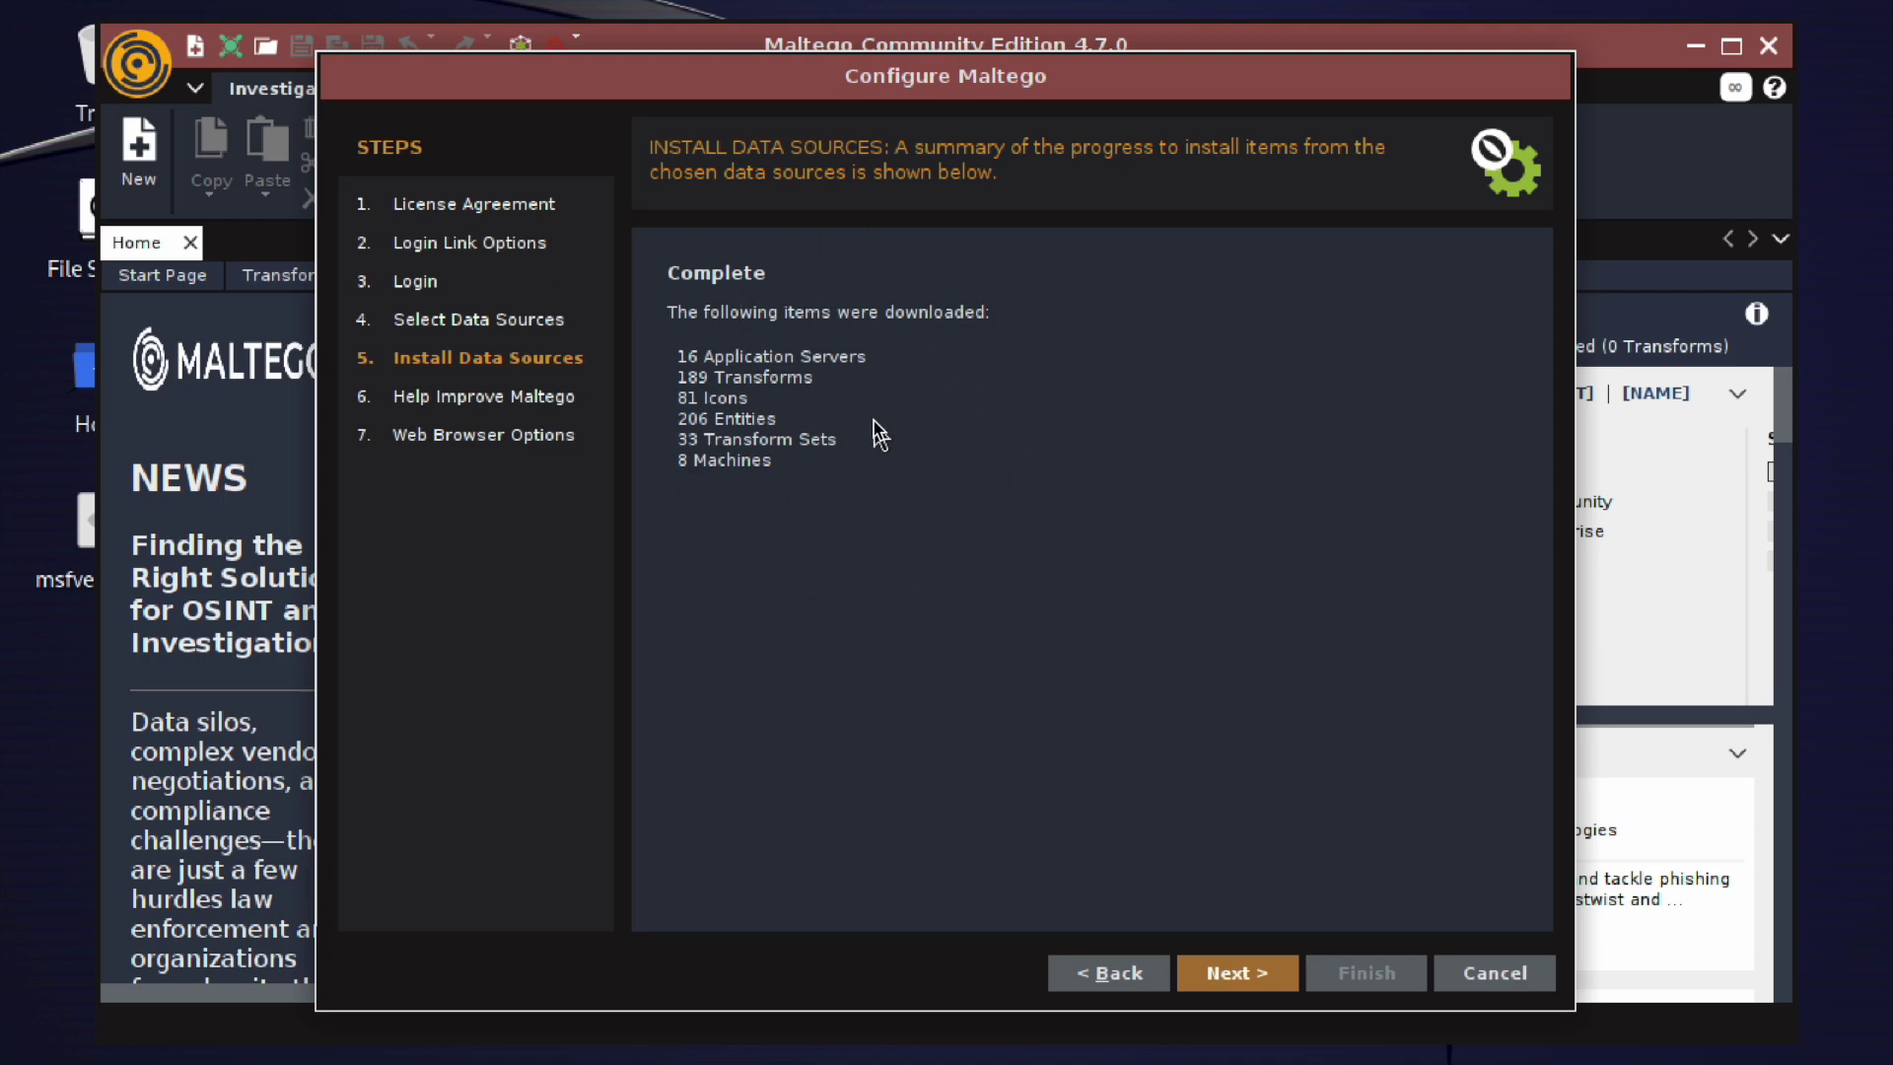
left_click(1230, 973)
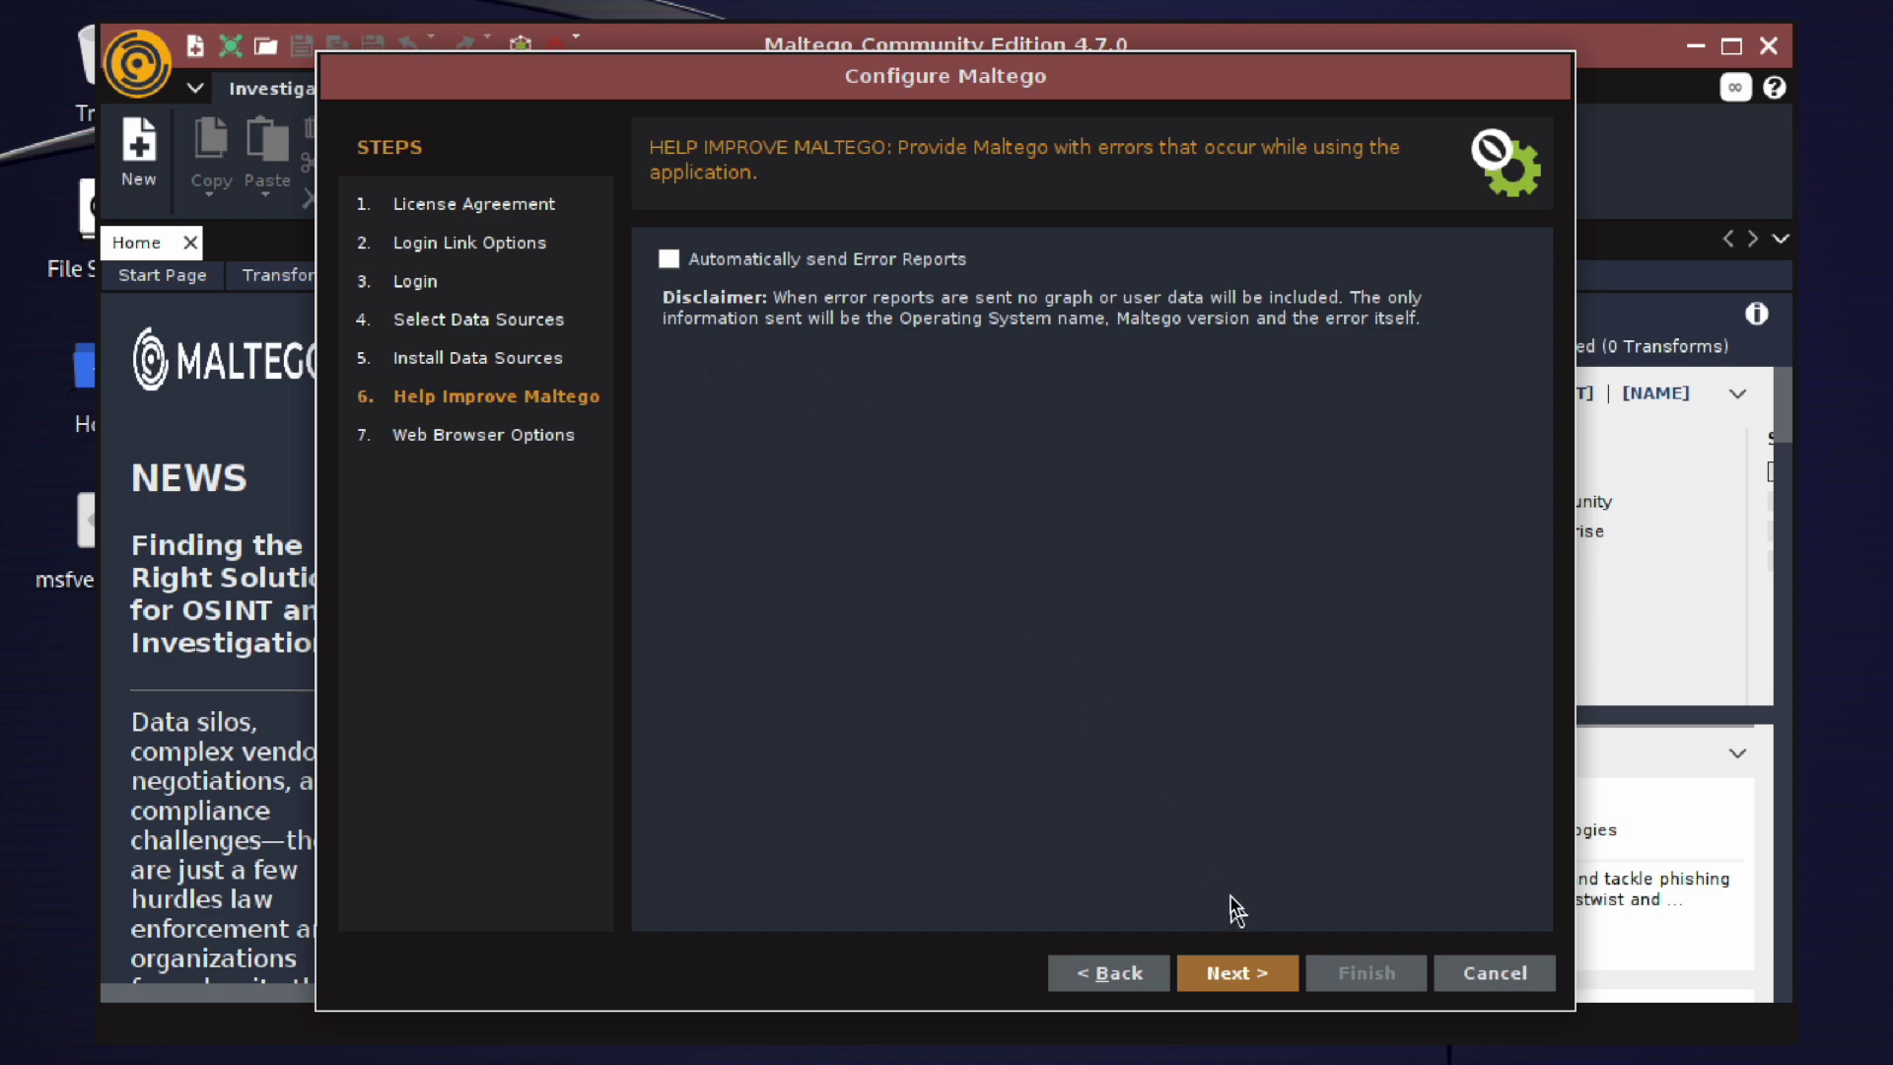
Leave automatic error reports disabled, keep the default system browser for web links, and finish the Maltego configuration.
left_click(1230, 979)
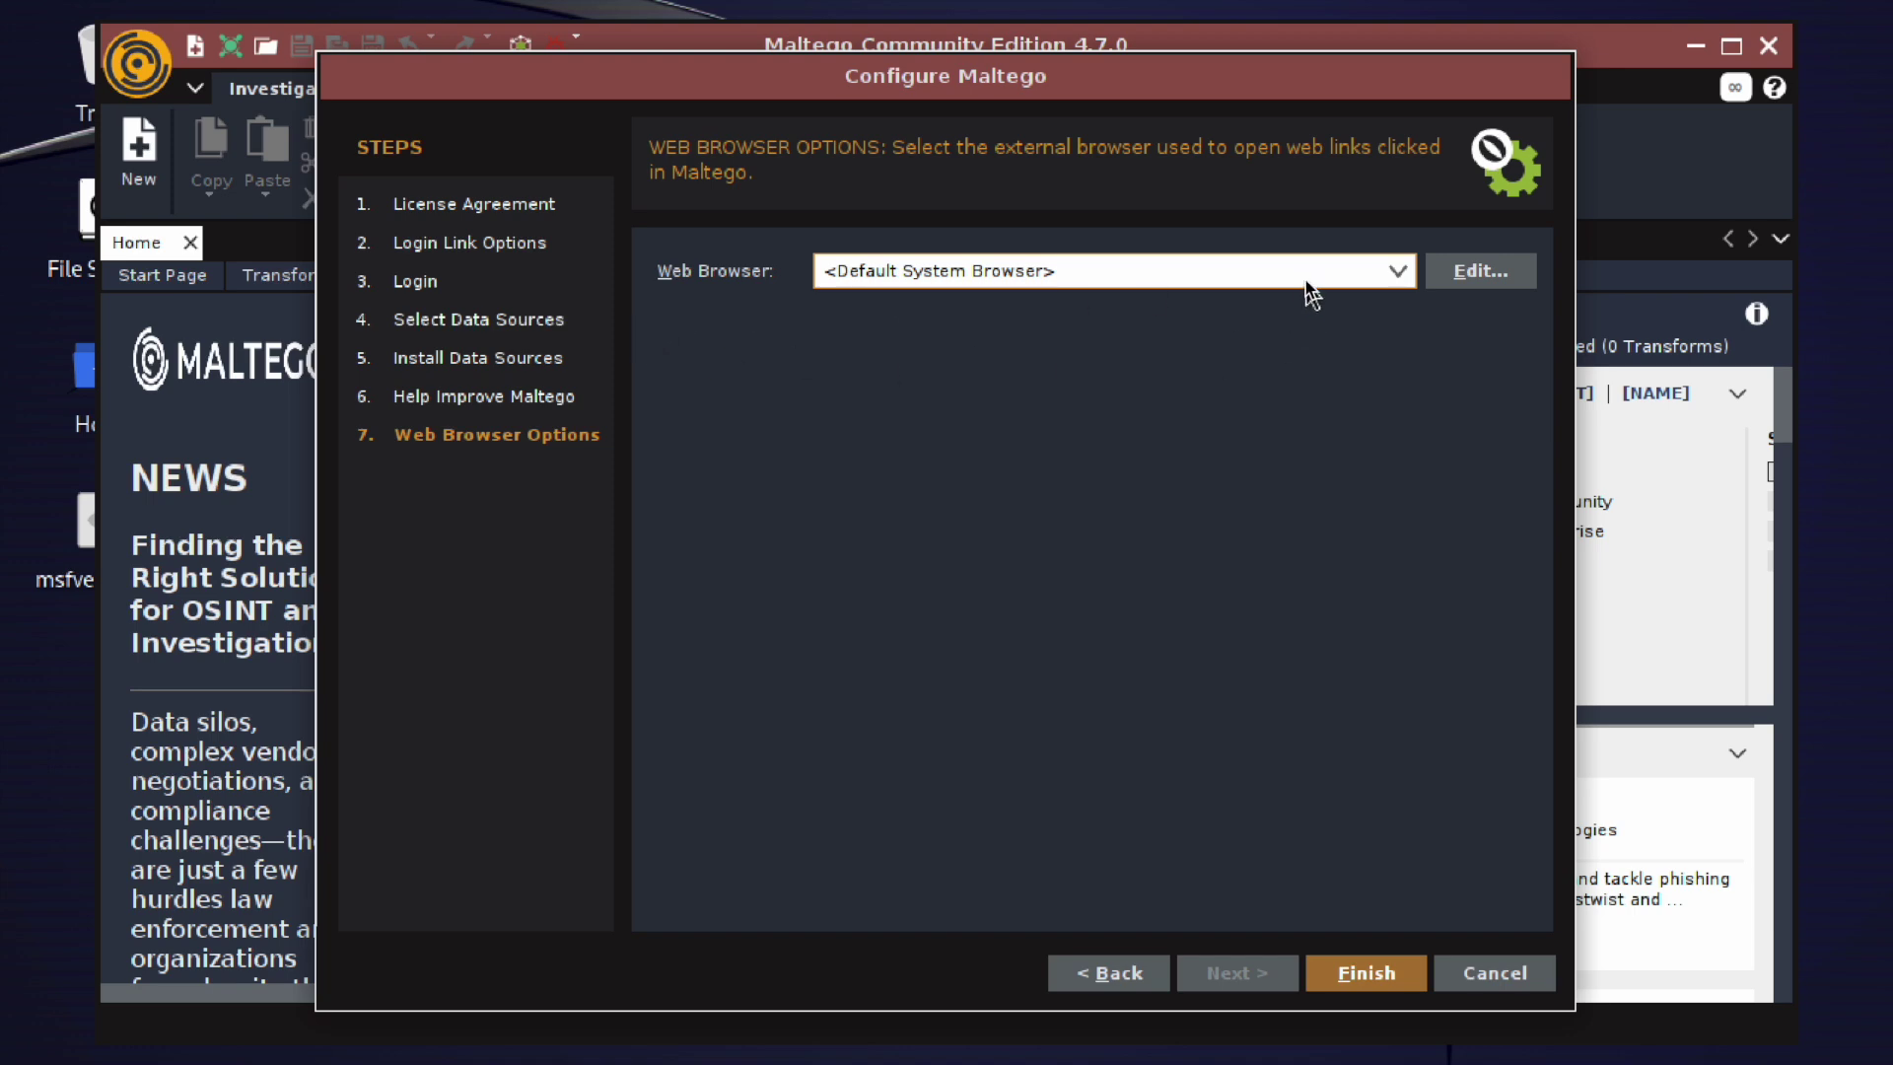
left_click(1267, 274)
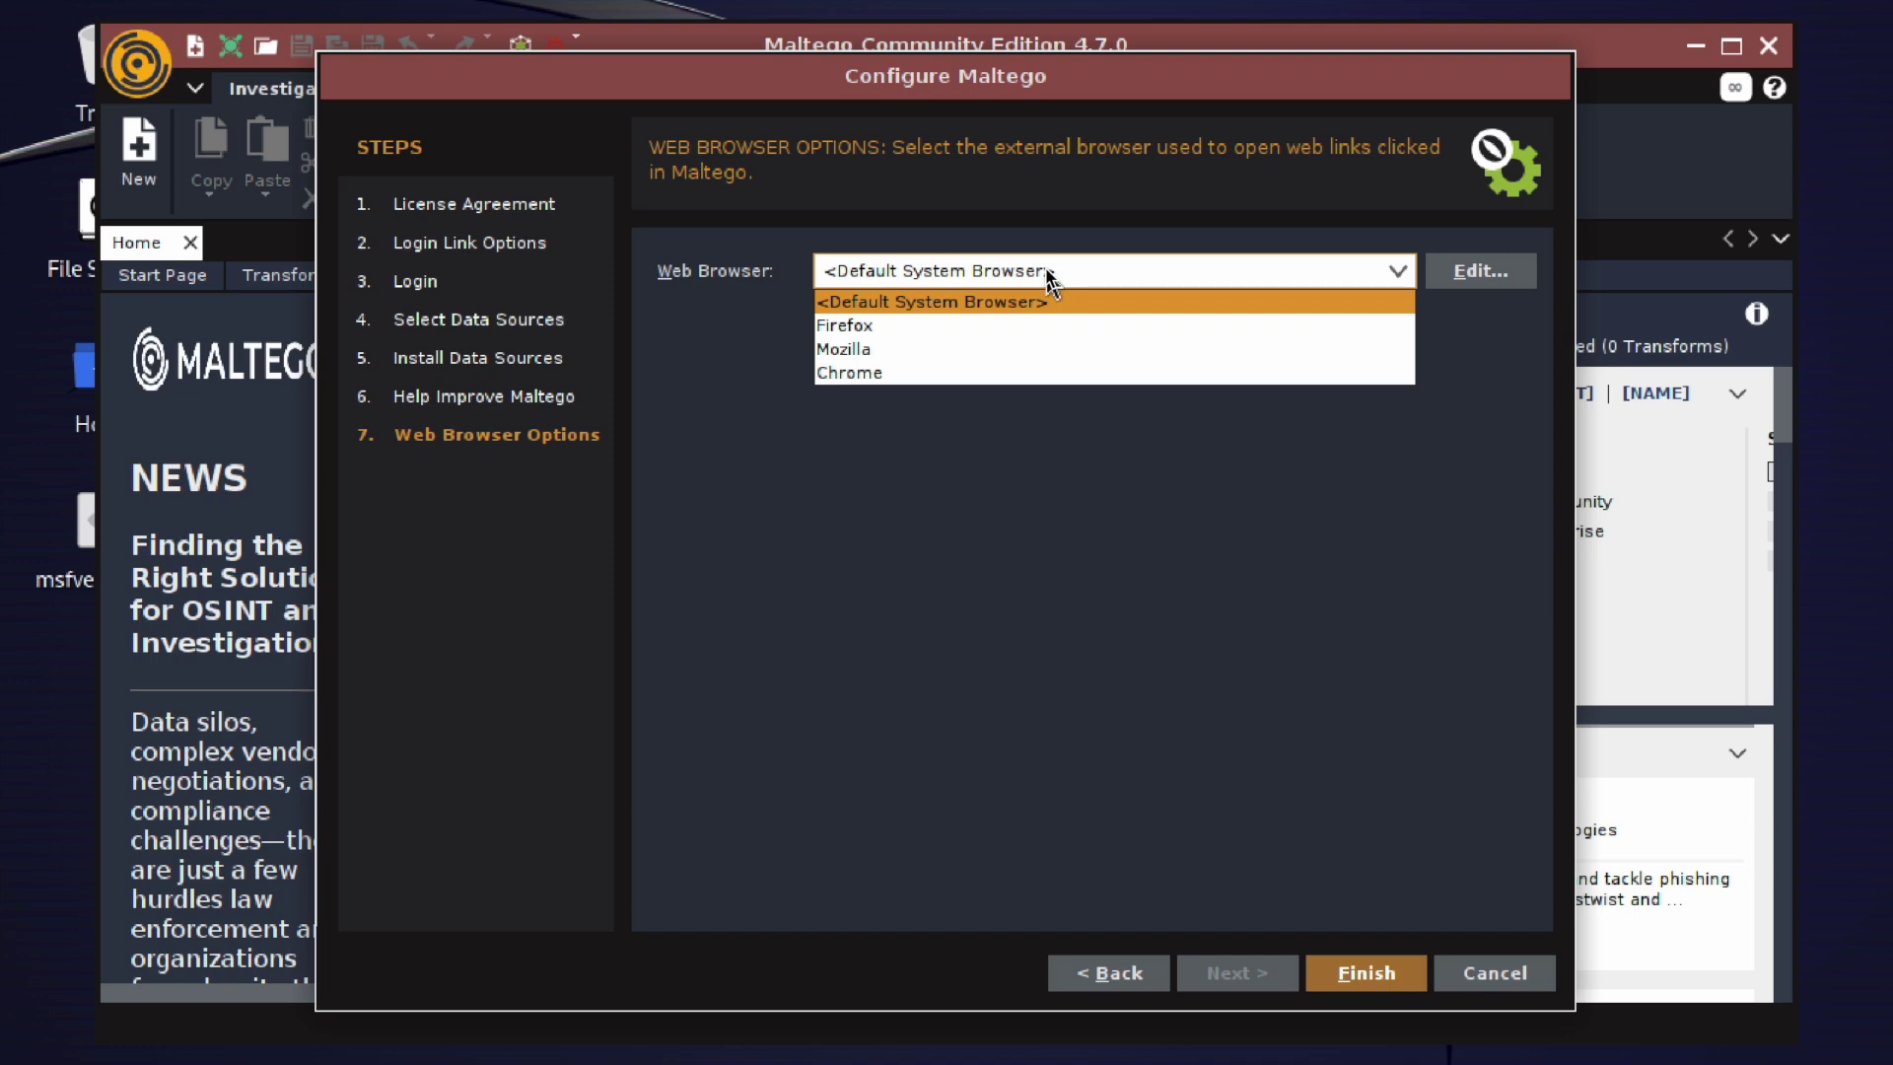
left_click(1078, 443)
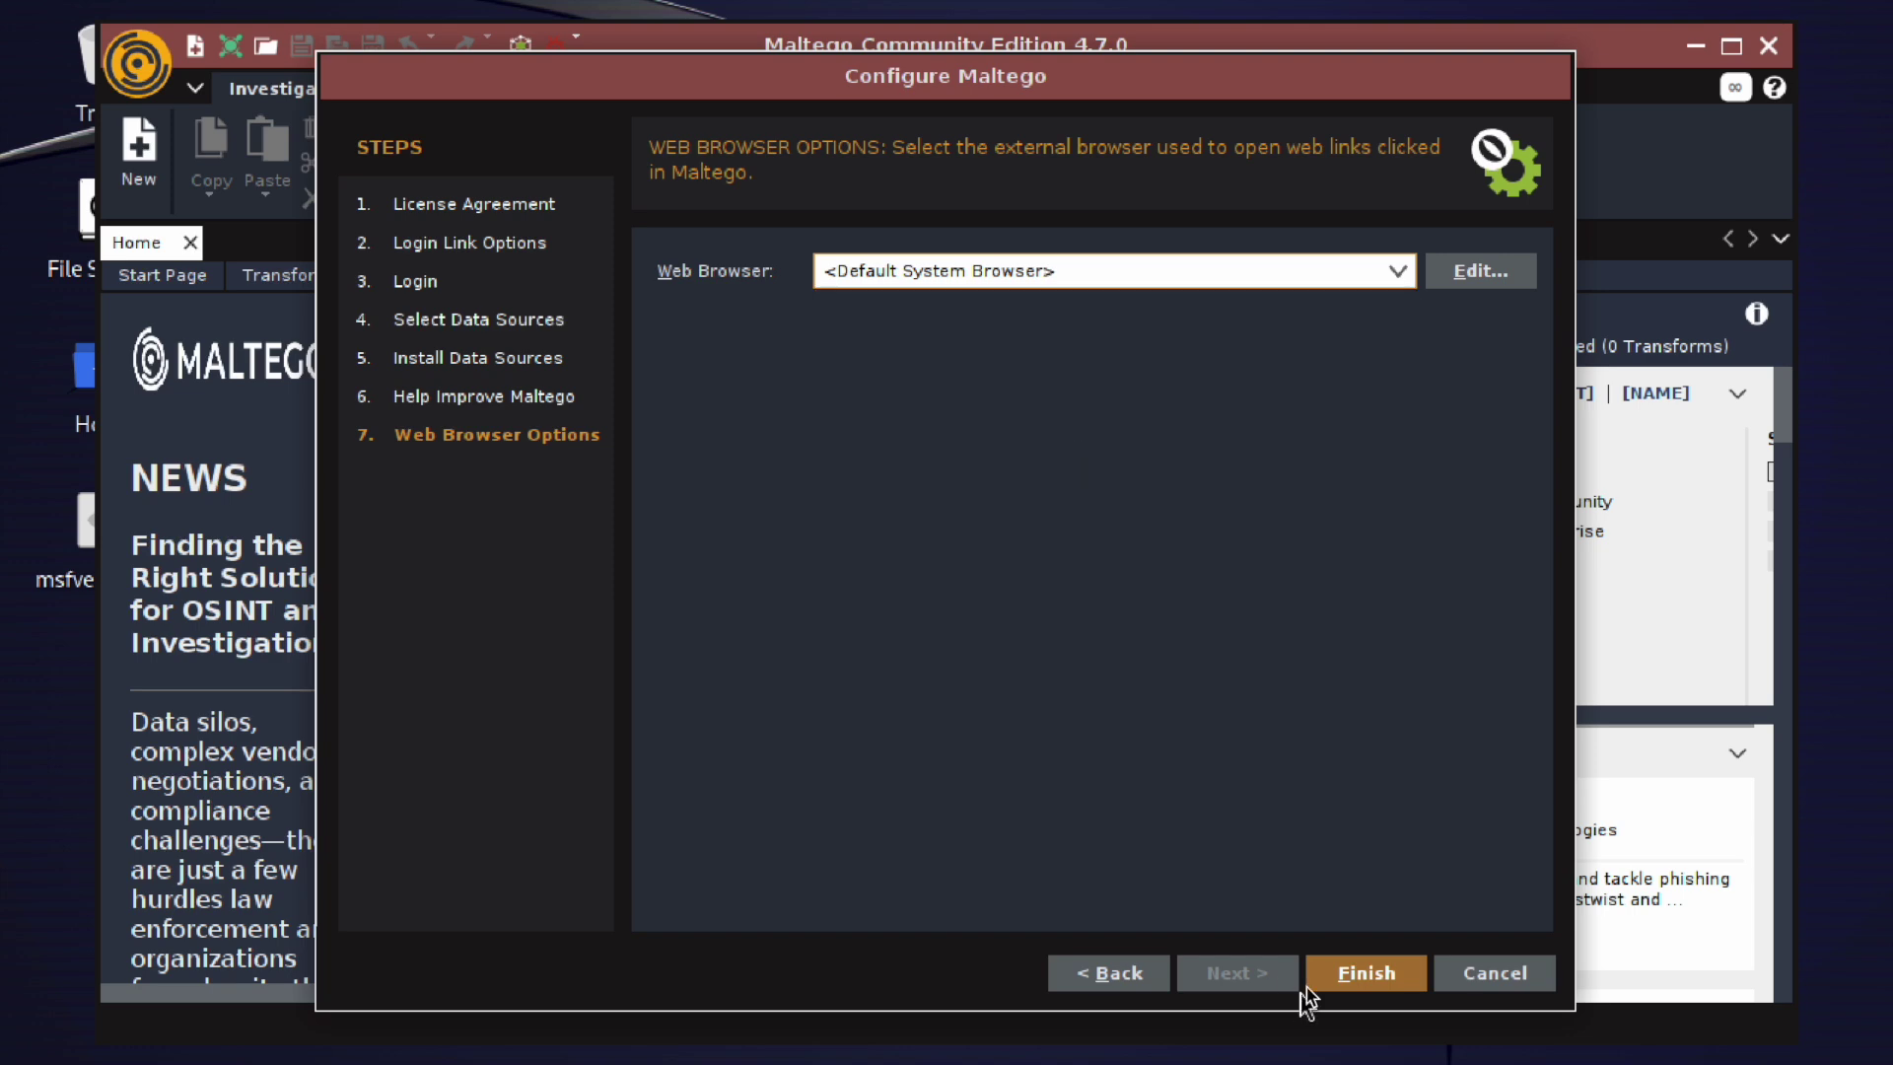
left_click(1351, 972)
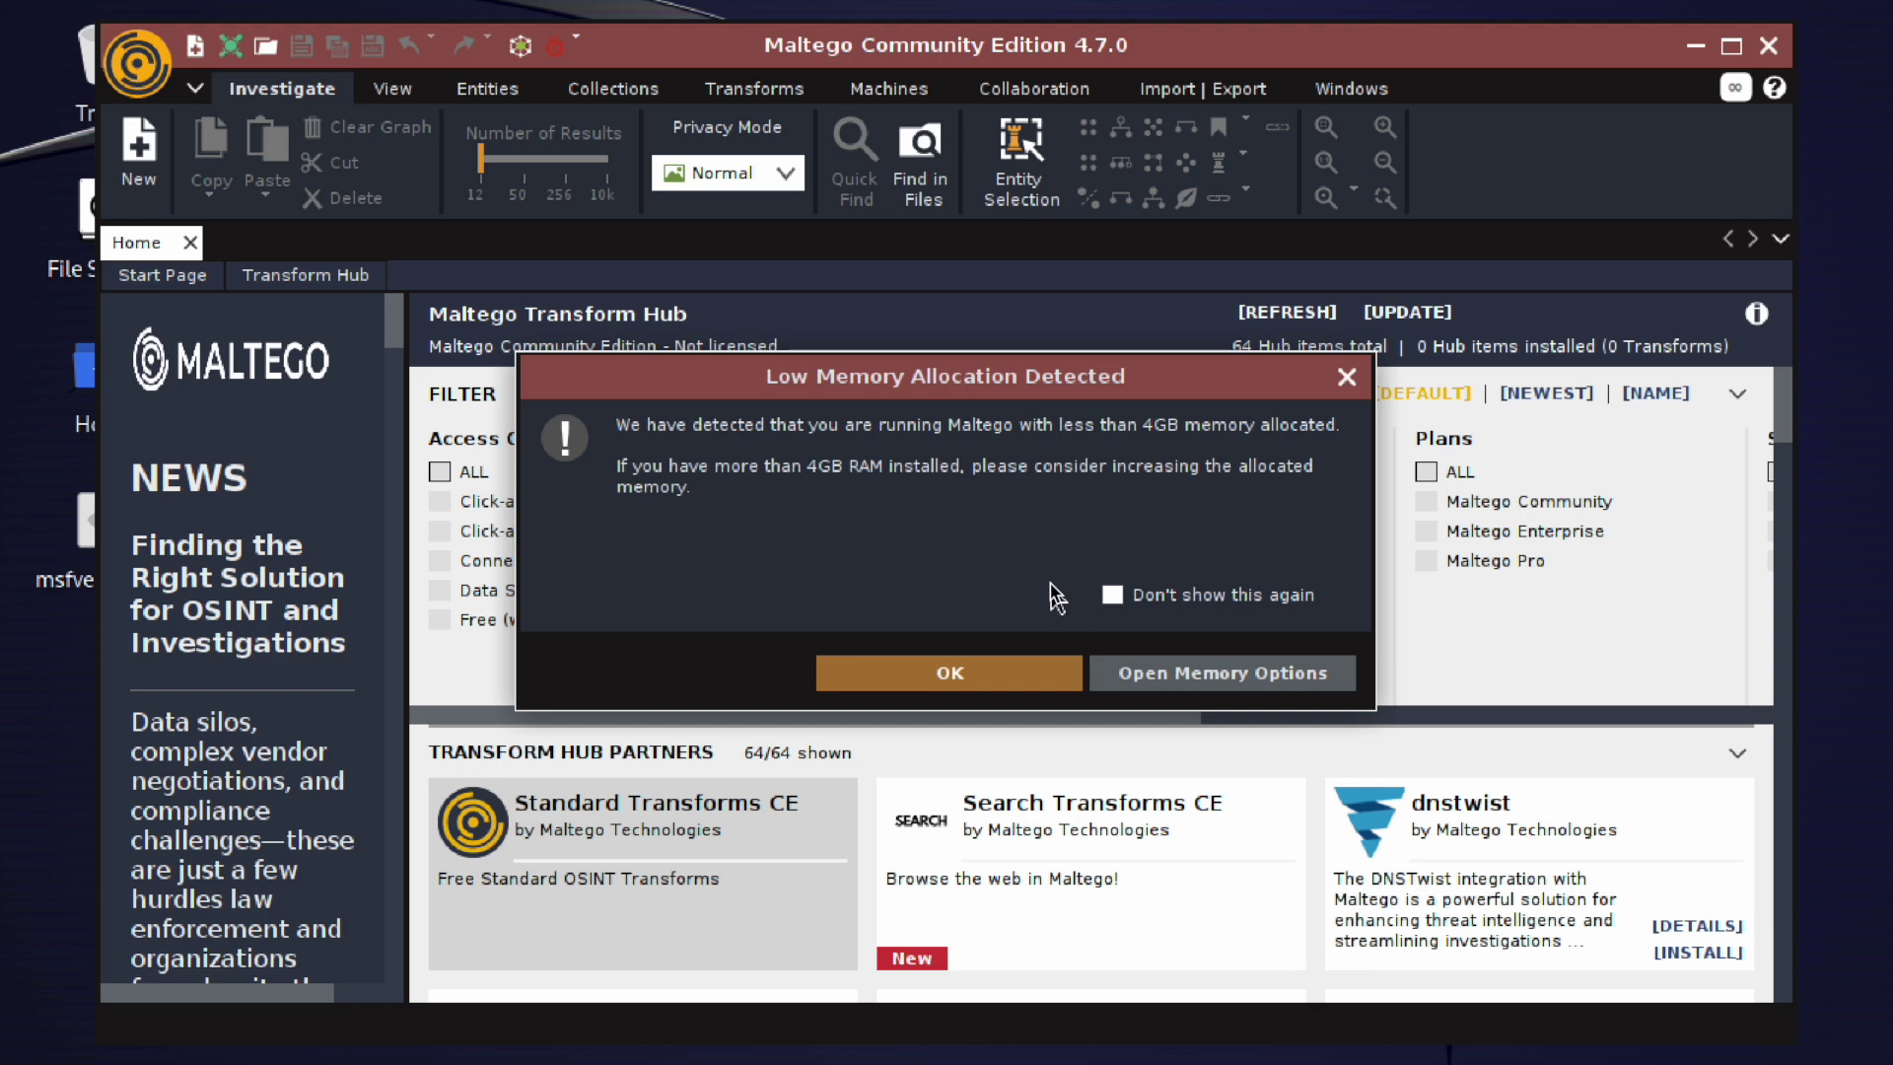
Dismiss the low memory notice and decline the Maltego product tour.
left_click(1002, 672)
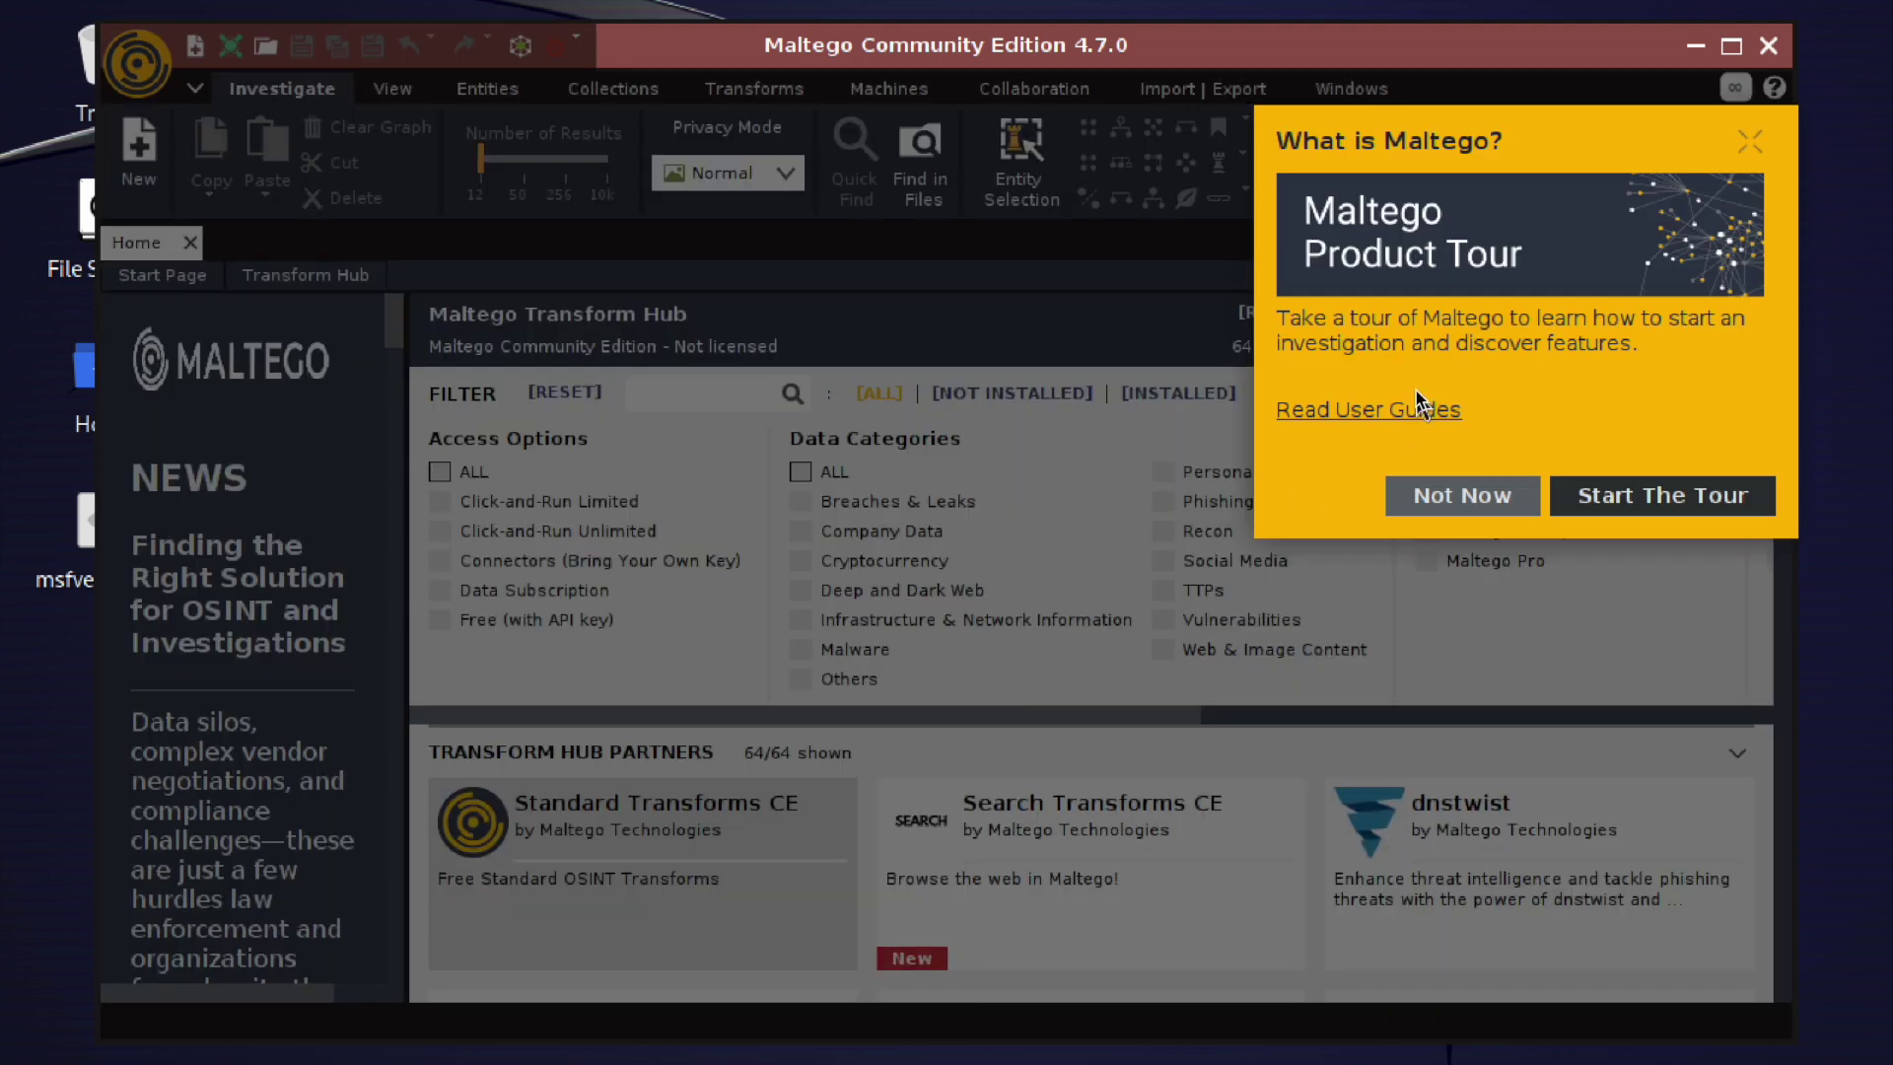
left_click(1451, 500)
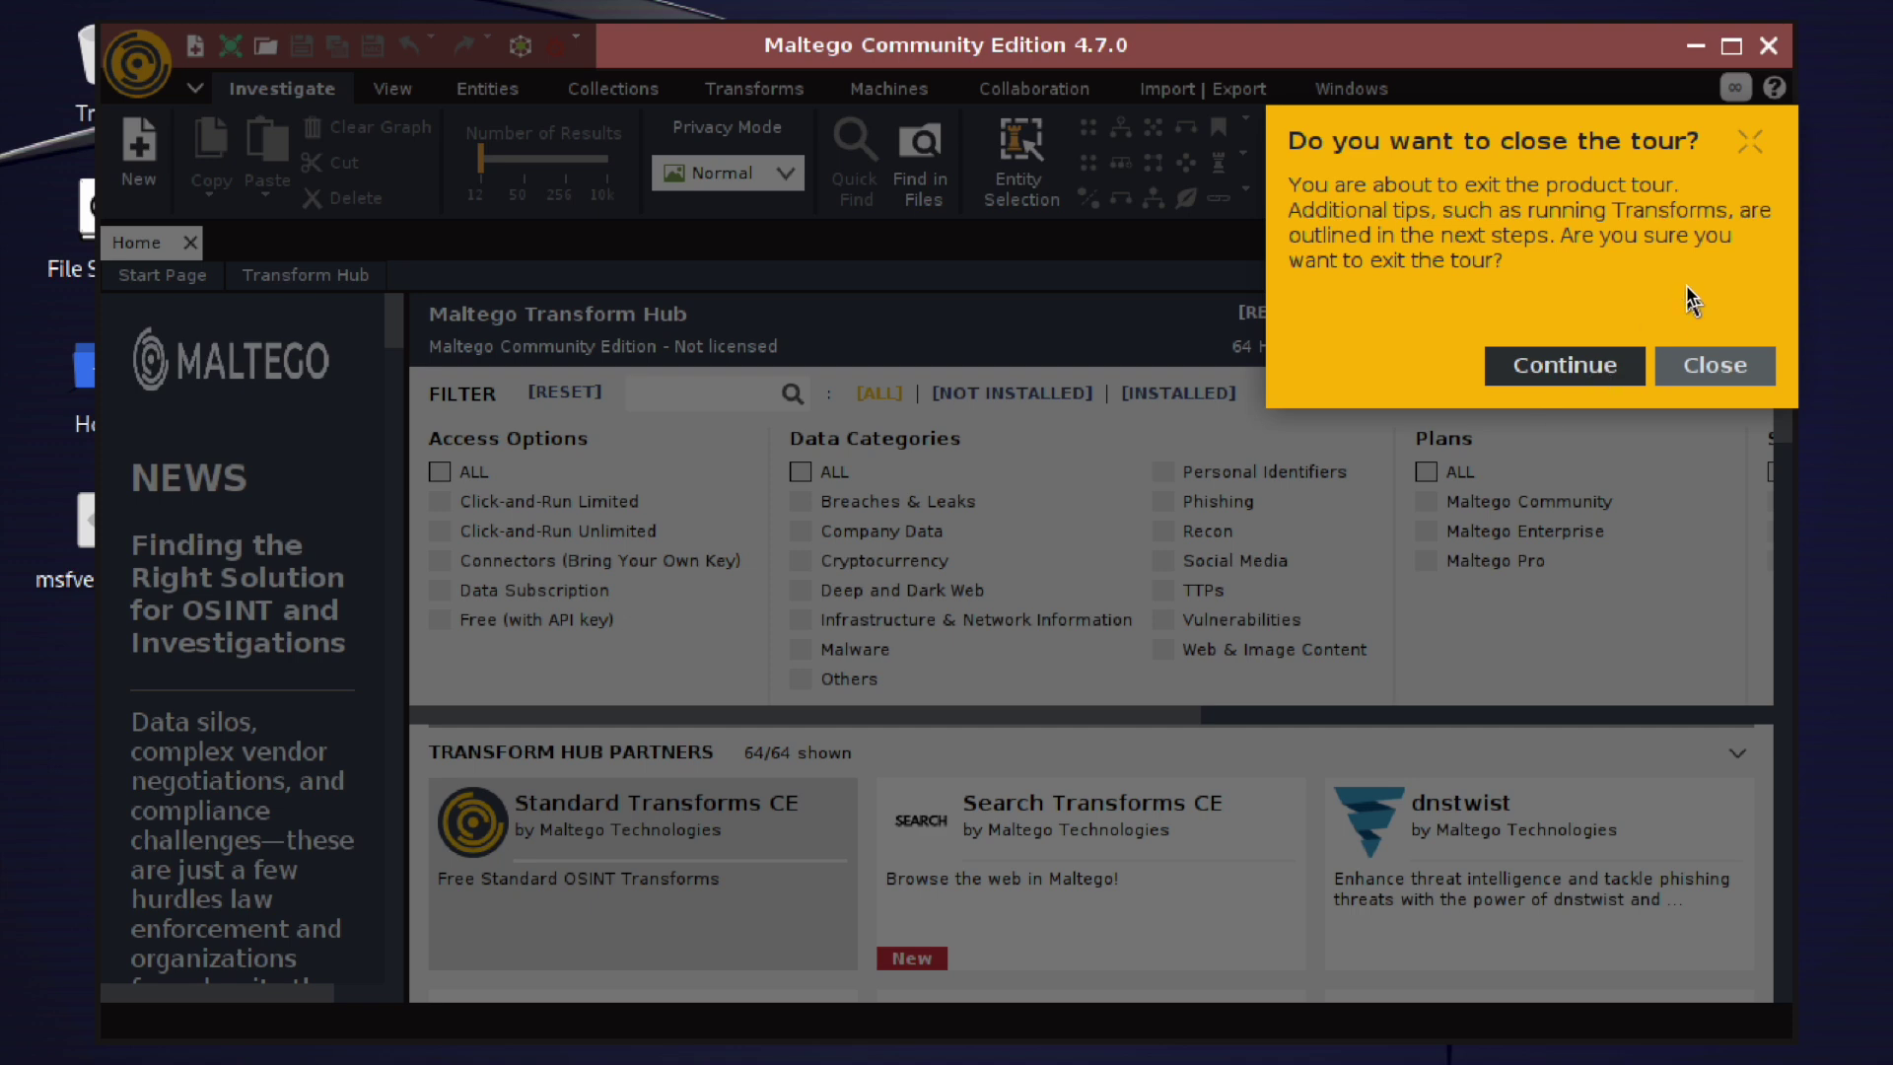
left_click(1714, 364)
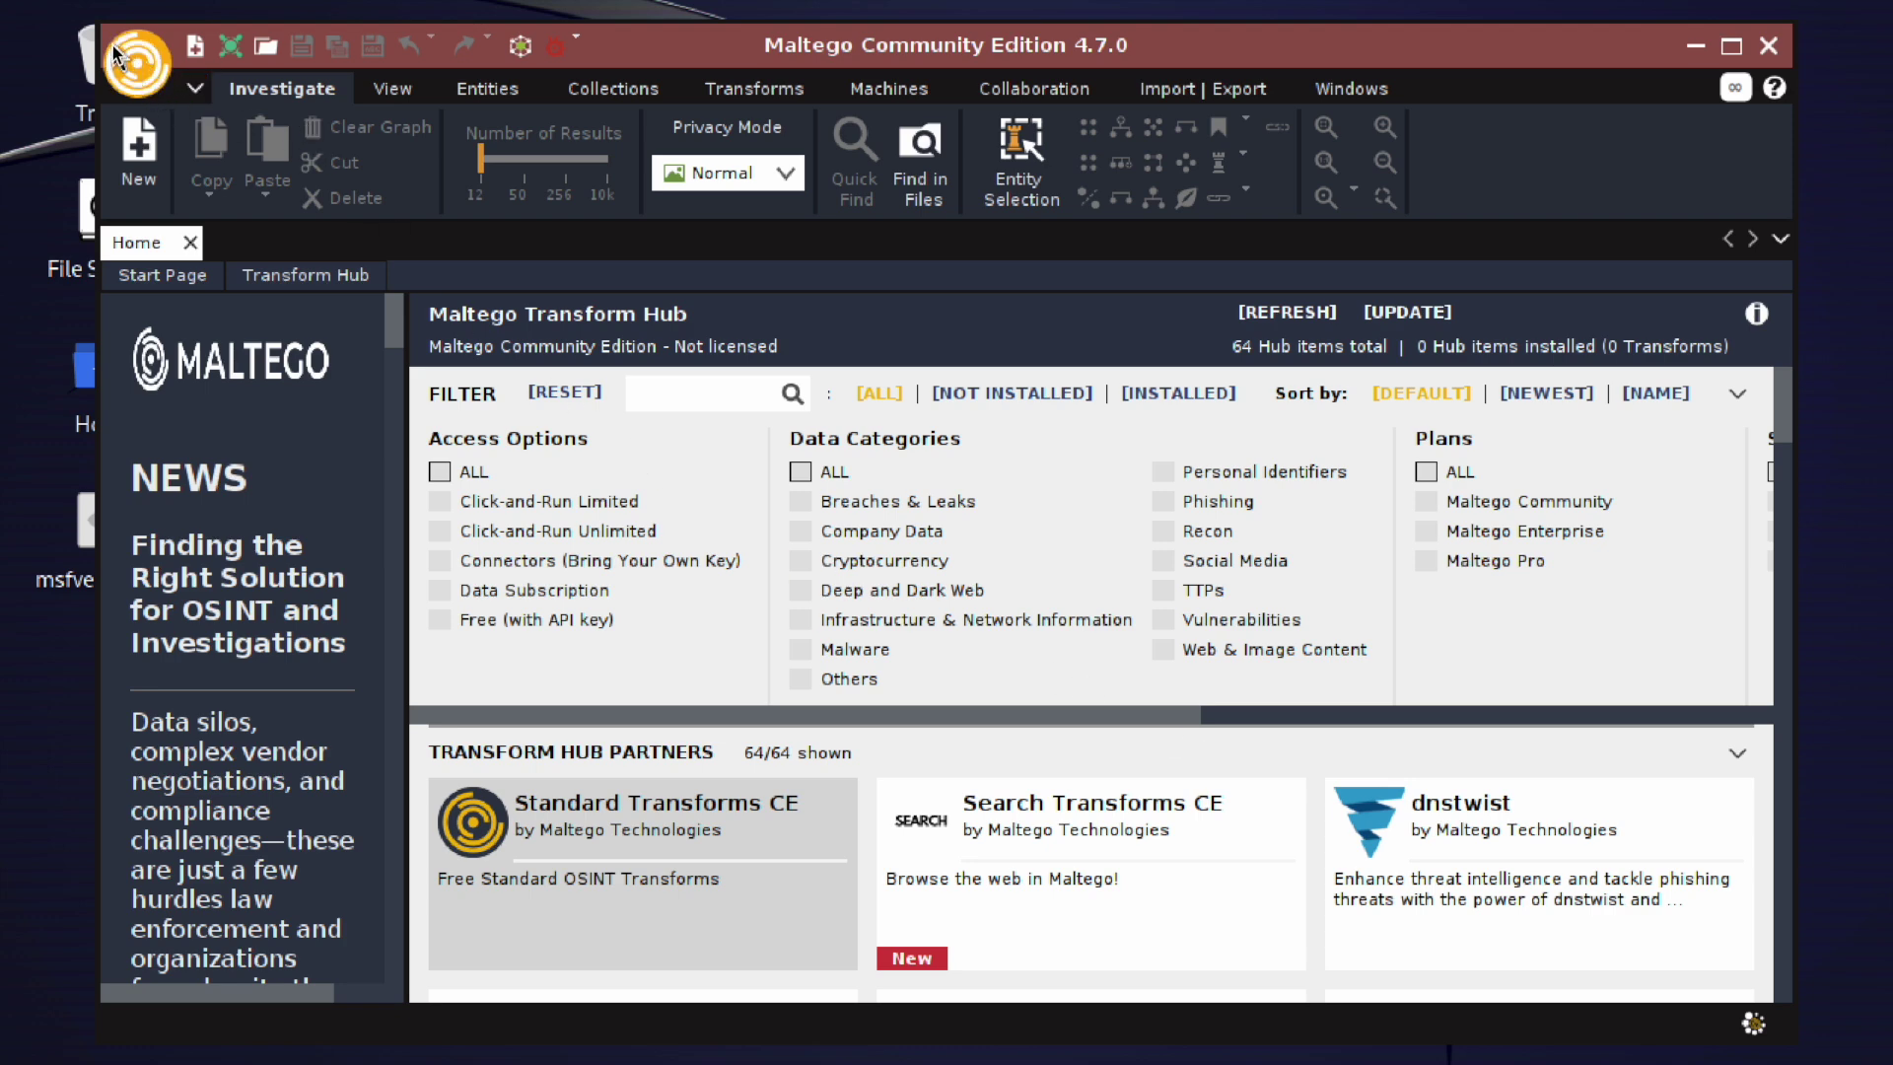
View the application's main file, import, export, options and license commands without choosing any.
left_click(154, 73)
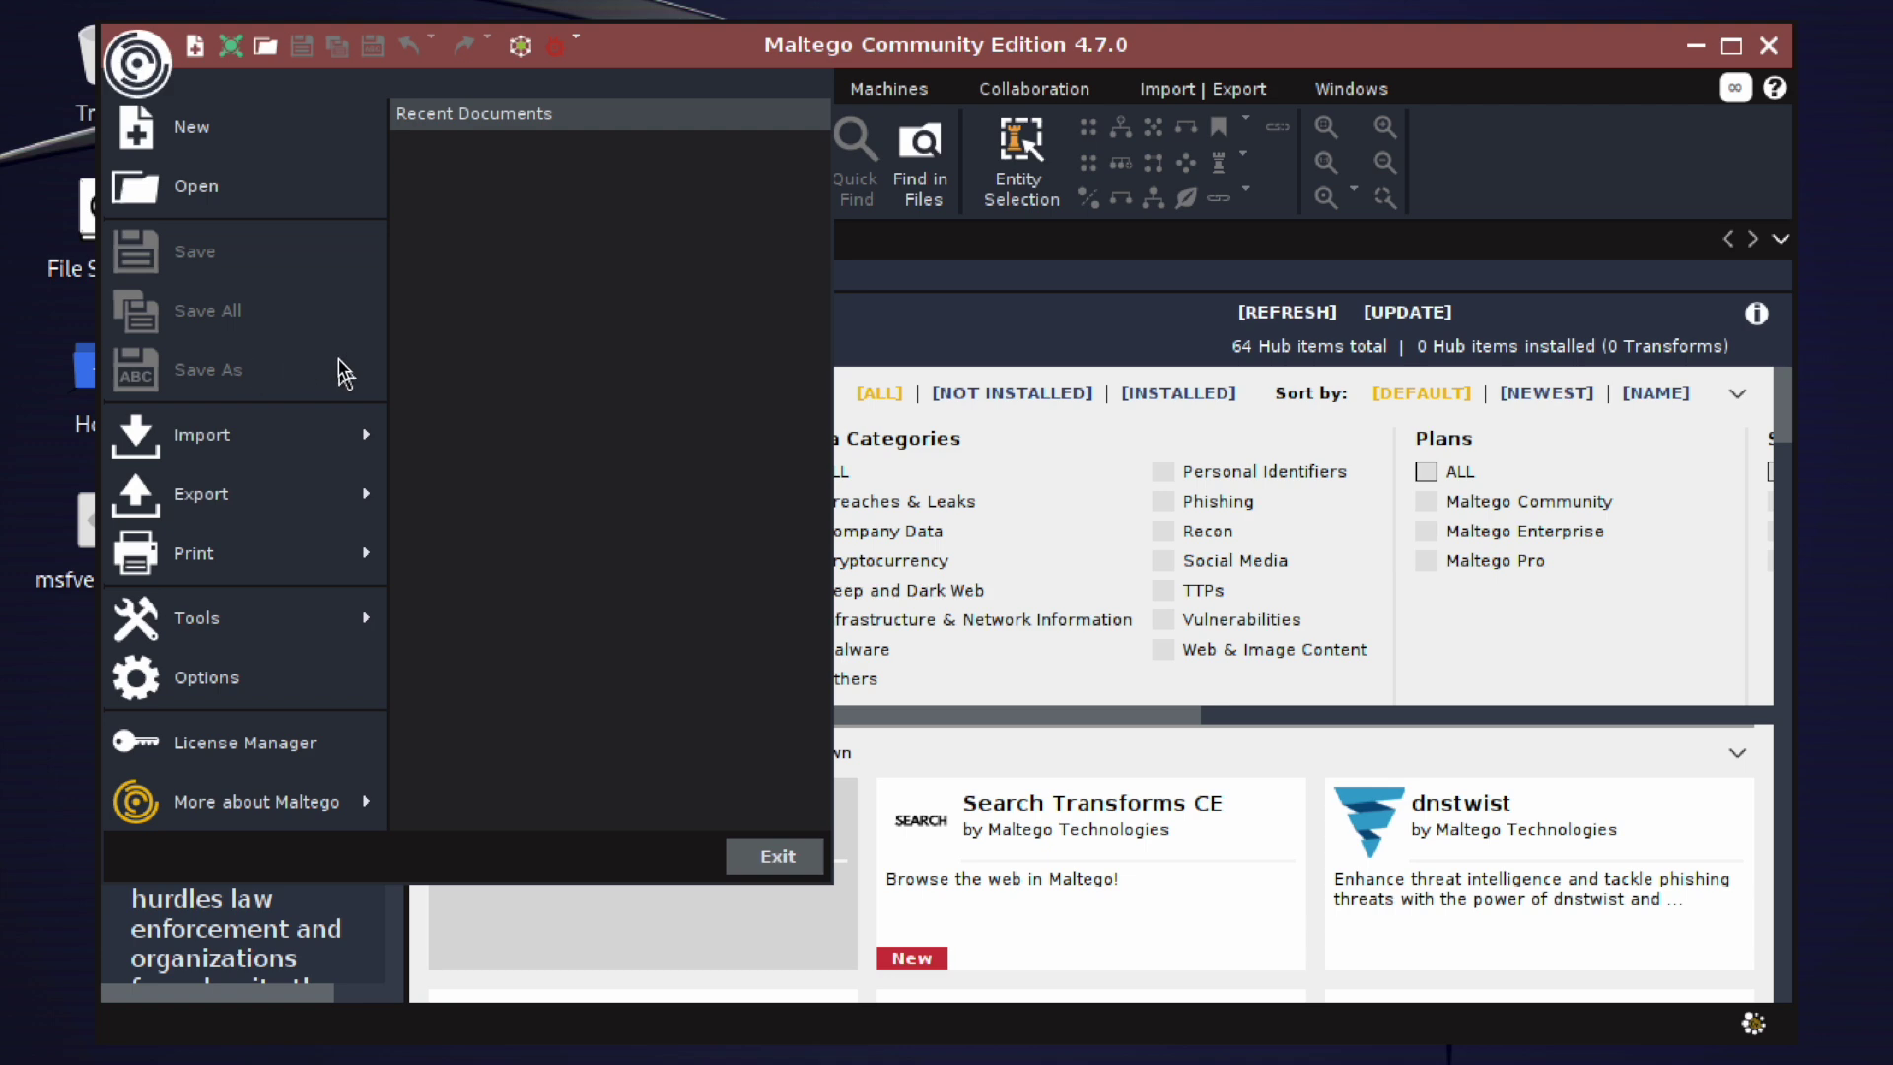
left_click(981, 335)
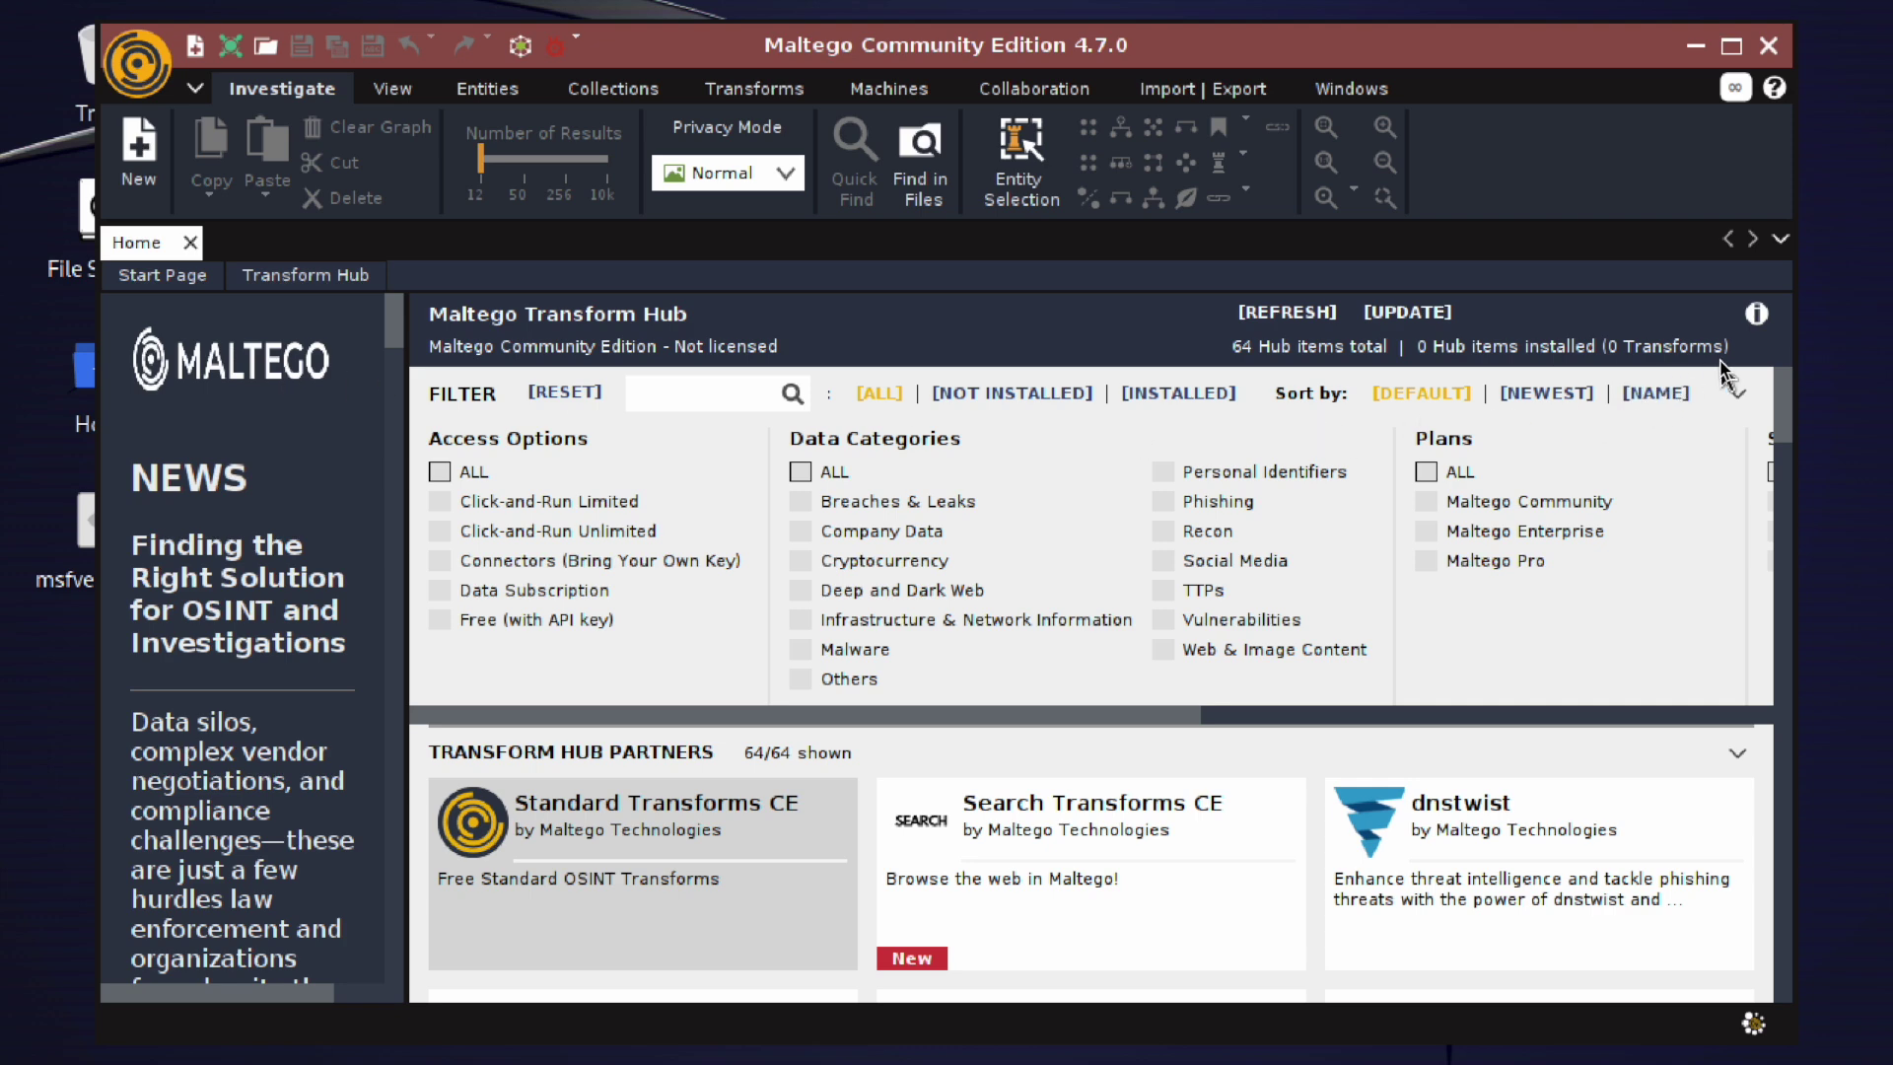
Examine the Transform Hub's filter categories and its list of partner transforms.
mouse_move(1732, 899)
scroll(1135, 577, "right", 3)
scroll(1136, 577, "left", 3)
scroll(1185, 529, "right", 3)
scroll(1084, 641, "left", 3)
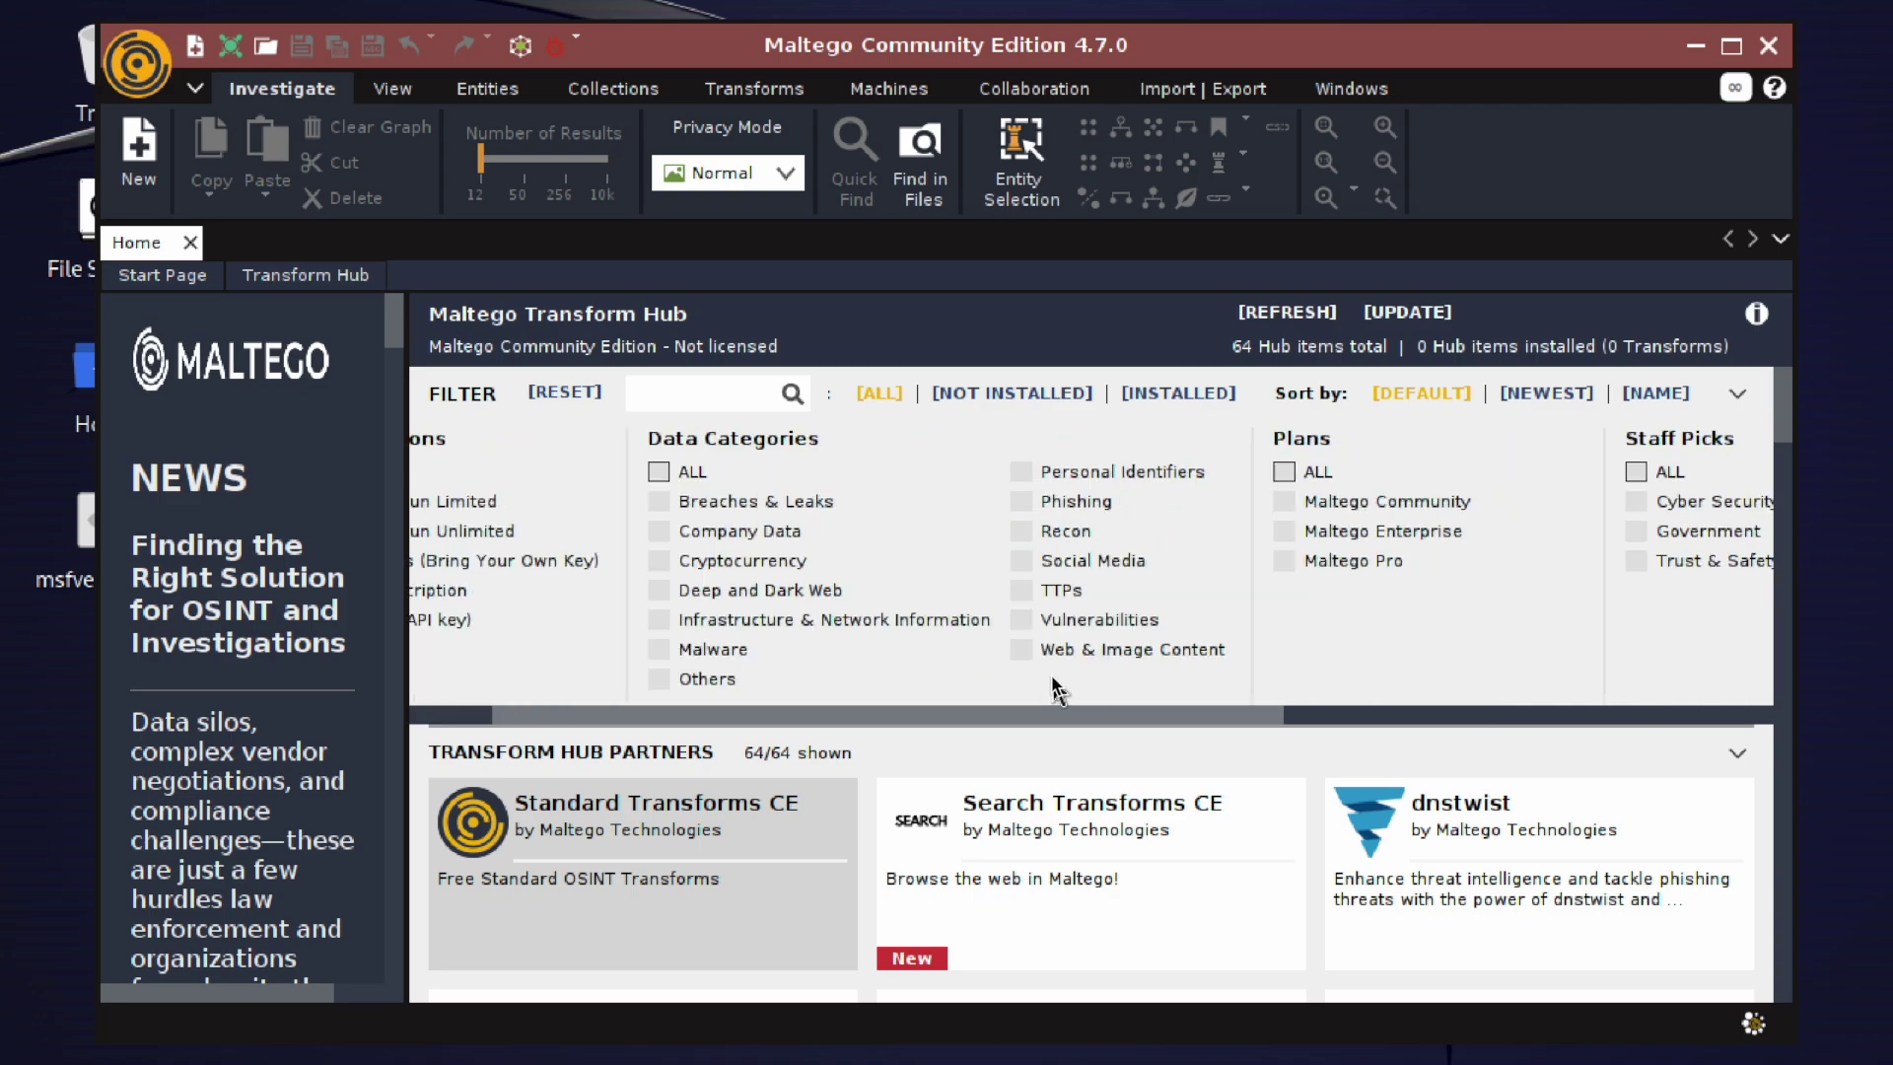
mouse_move(1033, 882)
scroll(1033, 883, "down", 20)
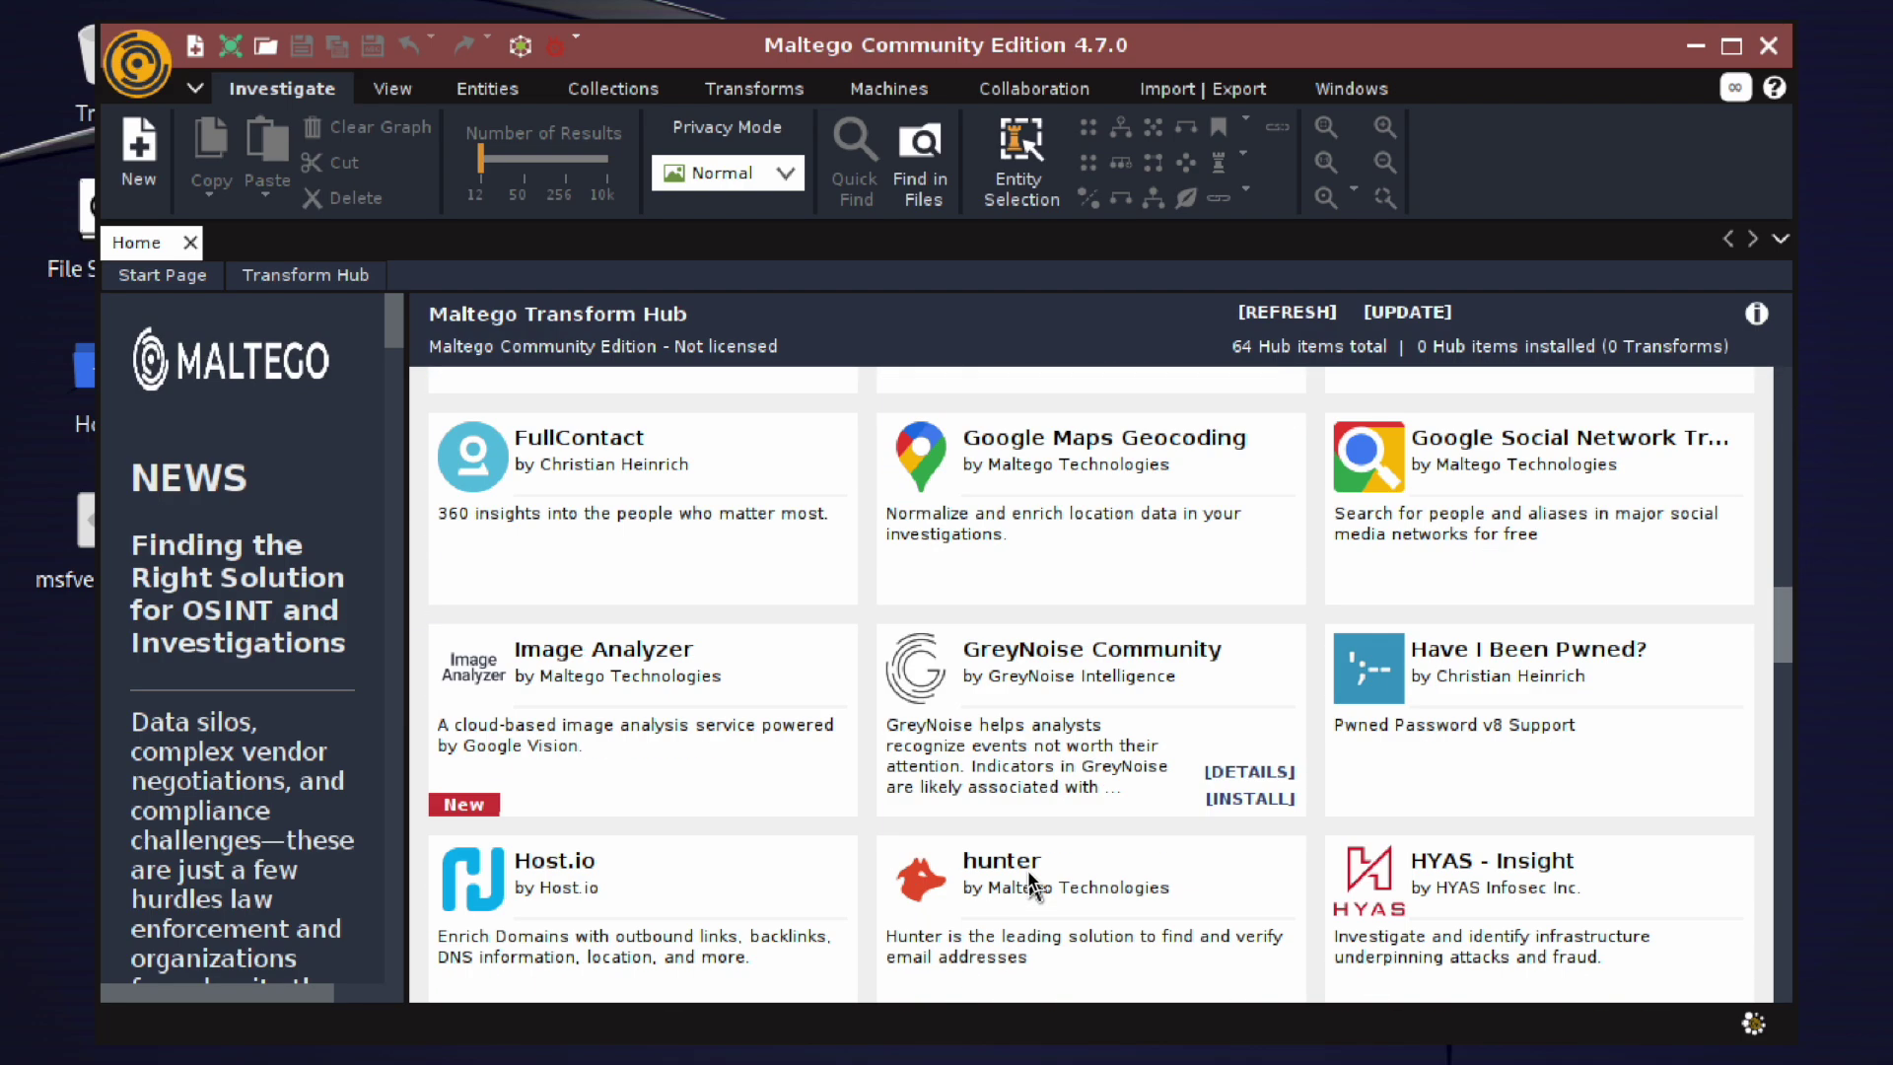
scroll(1033, 882, "down", 10)
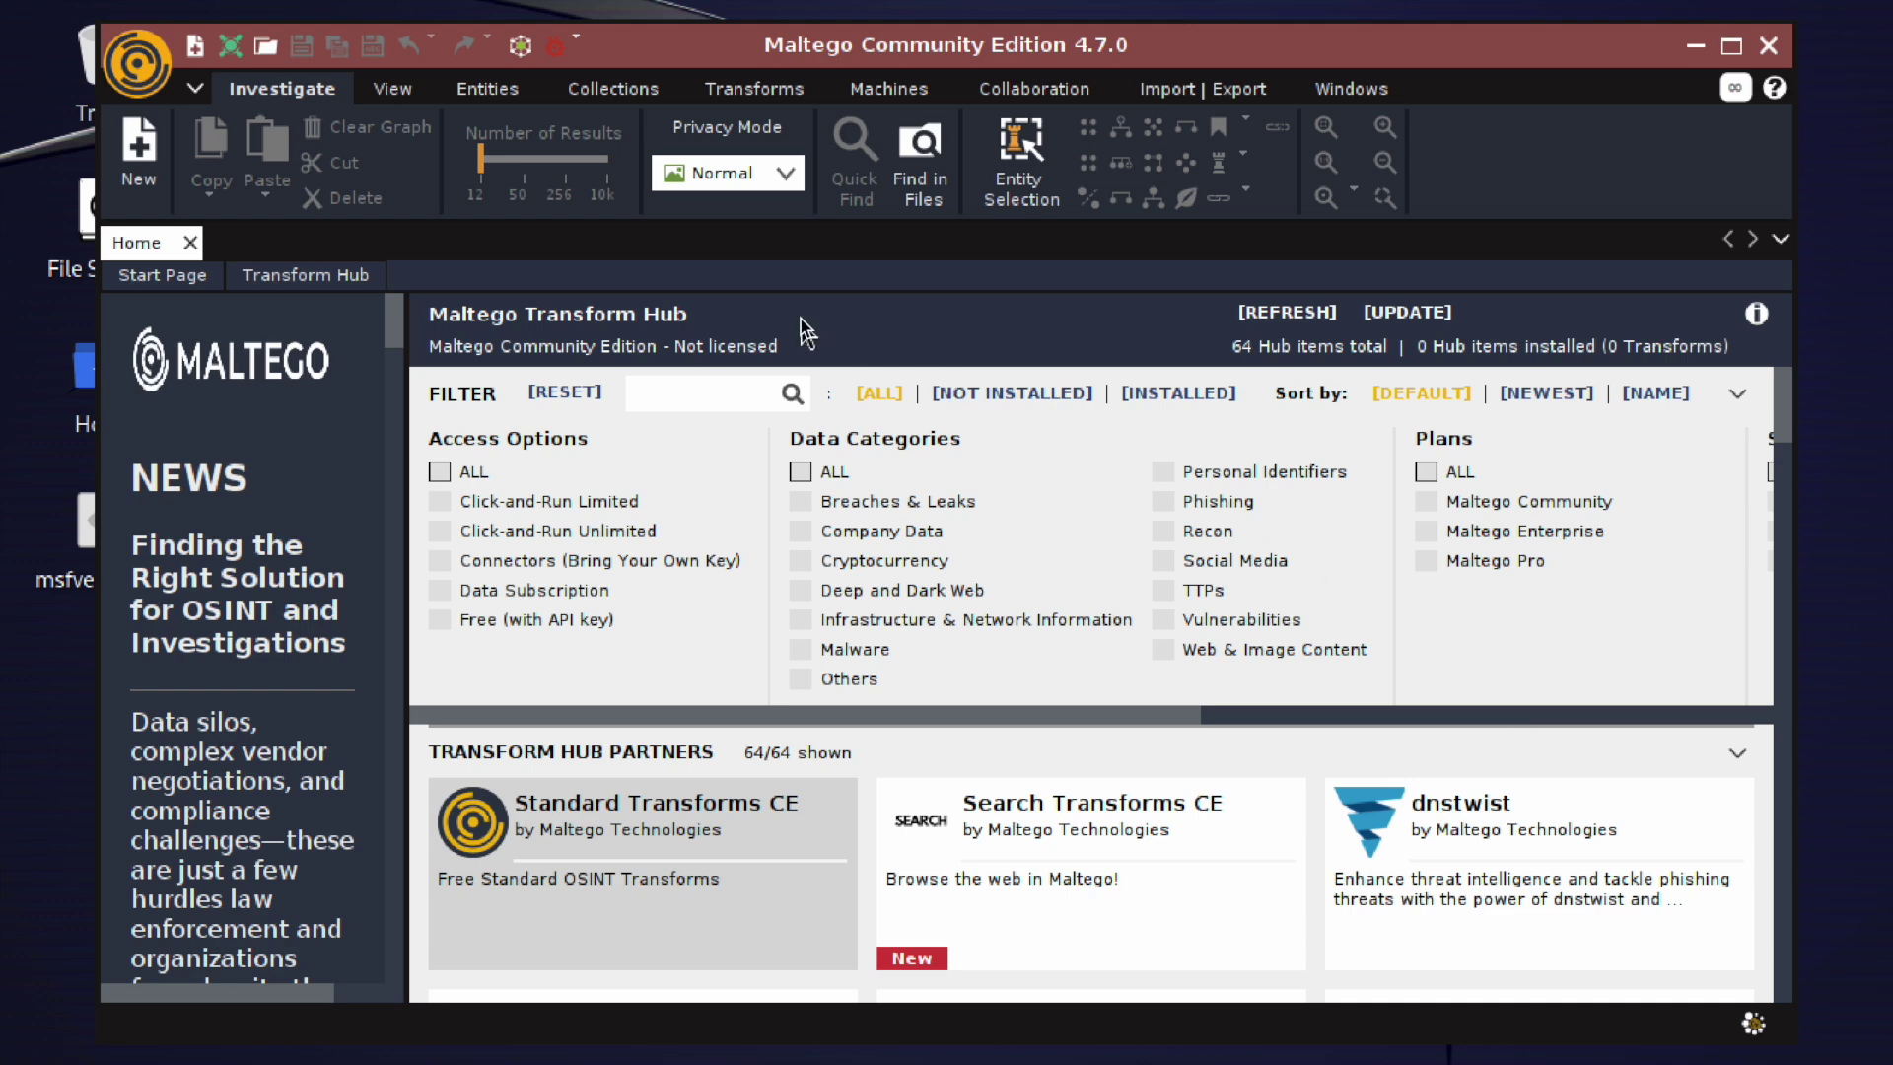
Filter the Transform Hub to show only not-installed items included in the Maltego Community plan.
left_click(727, 564)
left_click(976, 397)
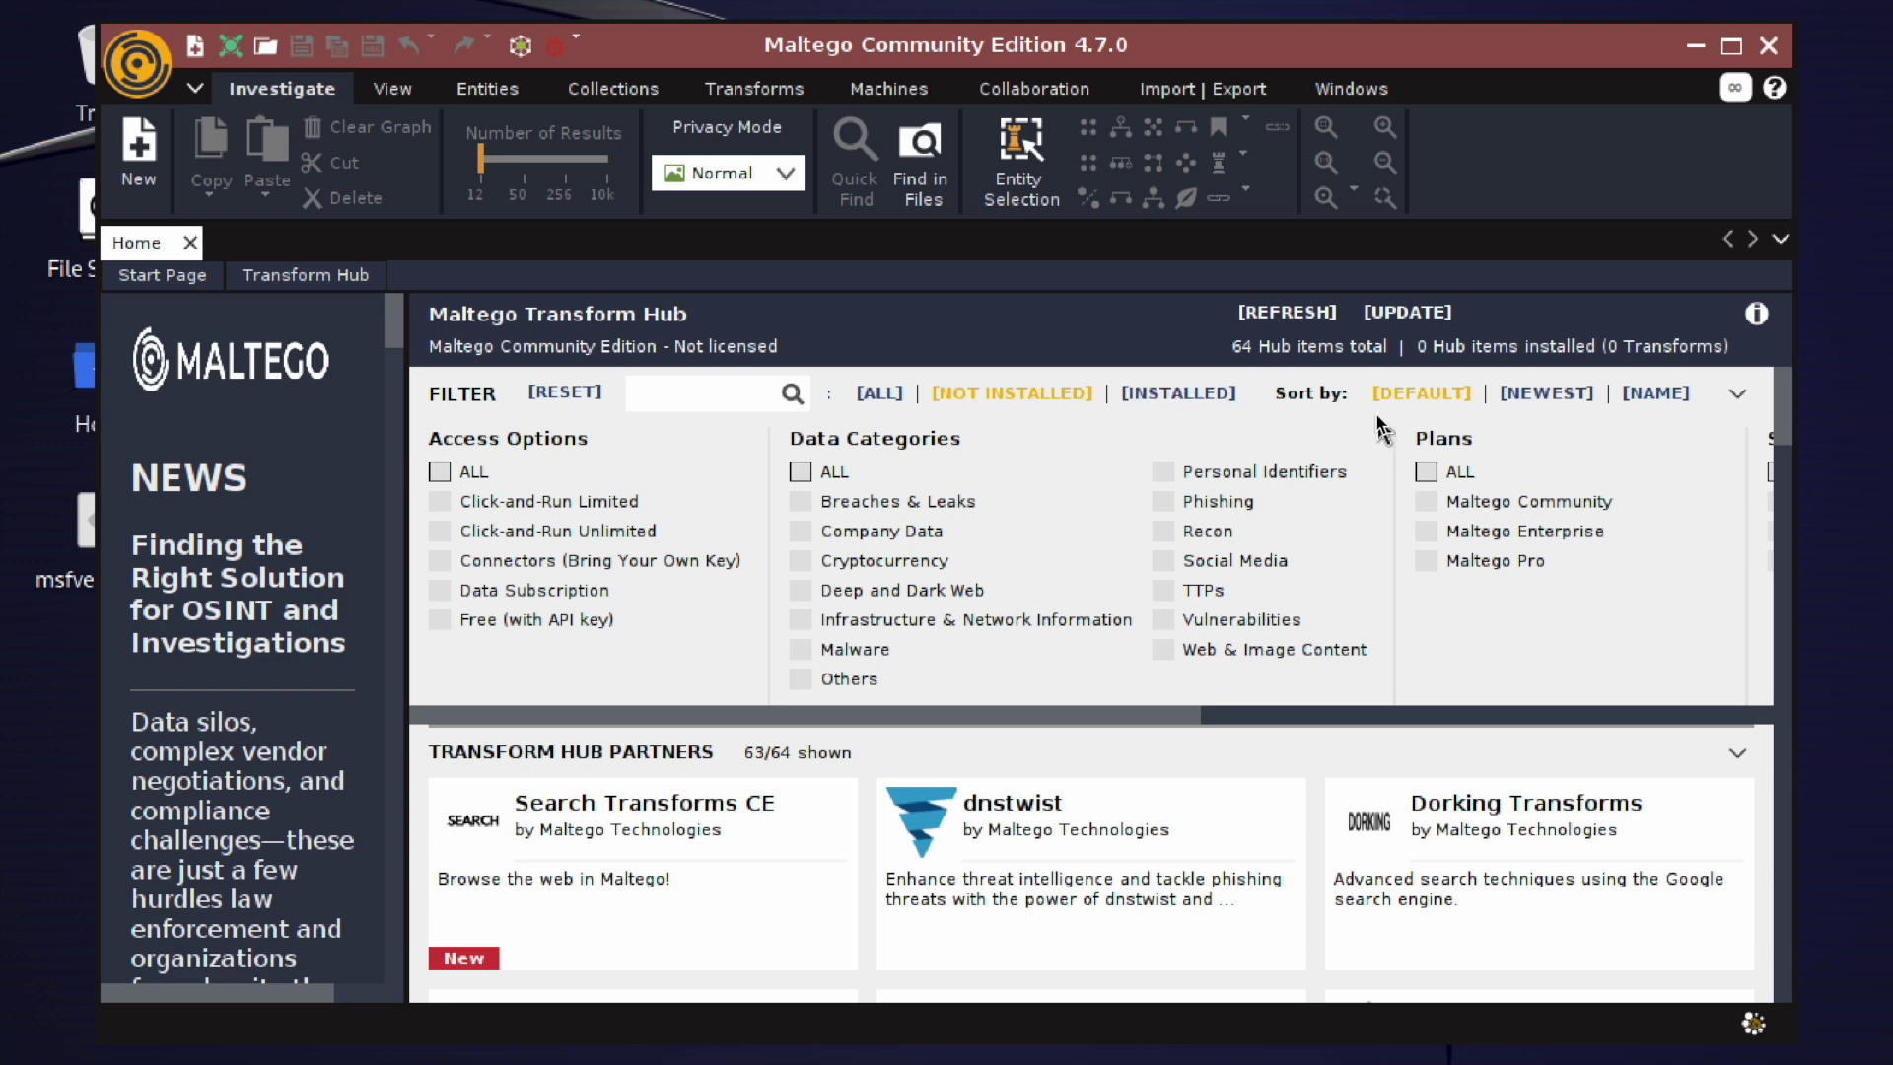
left_click(1426, 501)
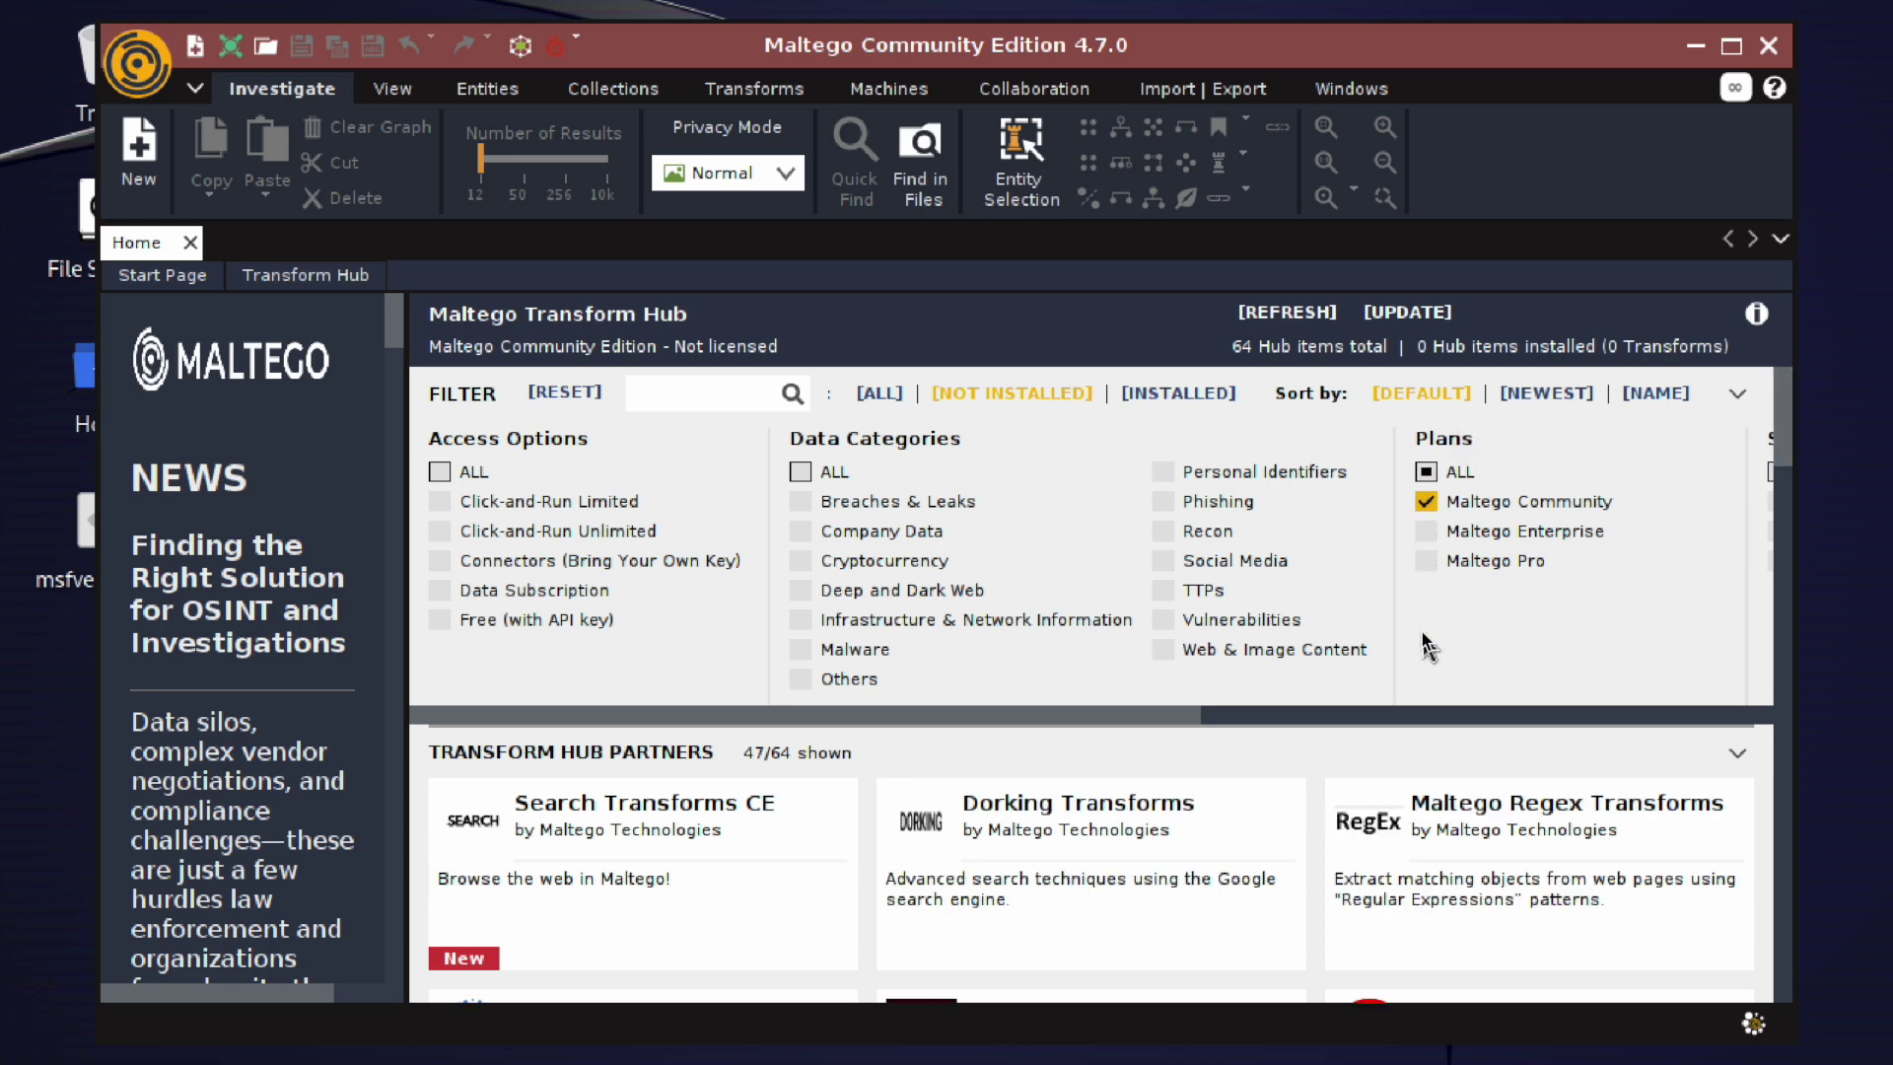
scroll(1259, 782, "down", 4)
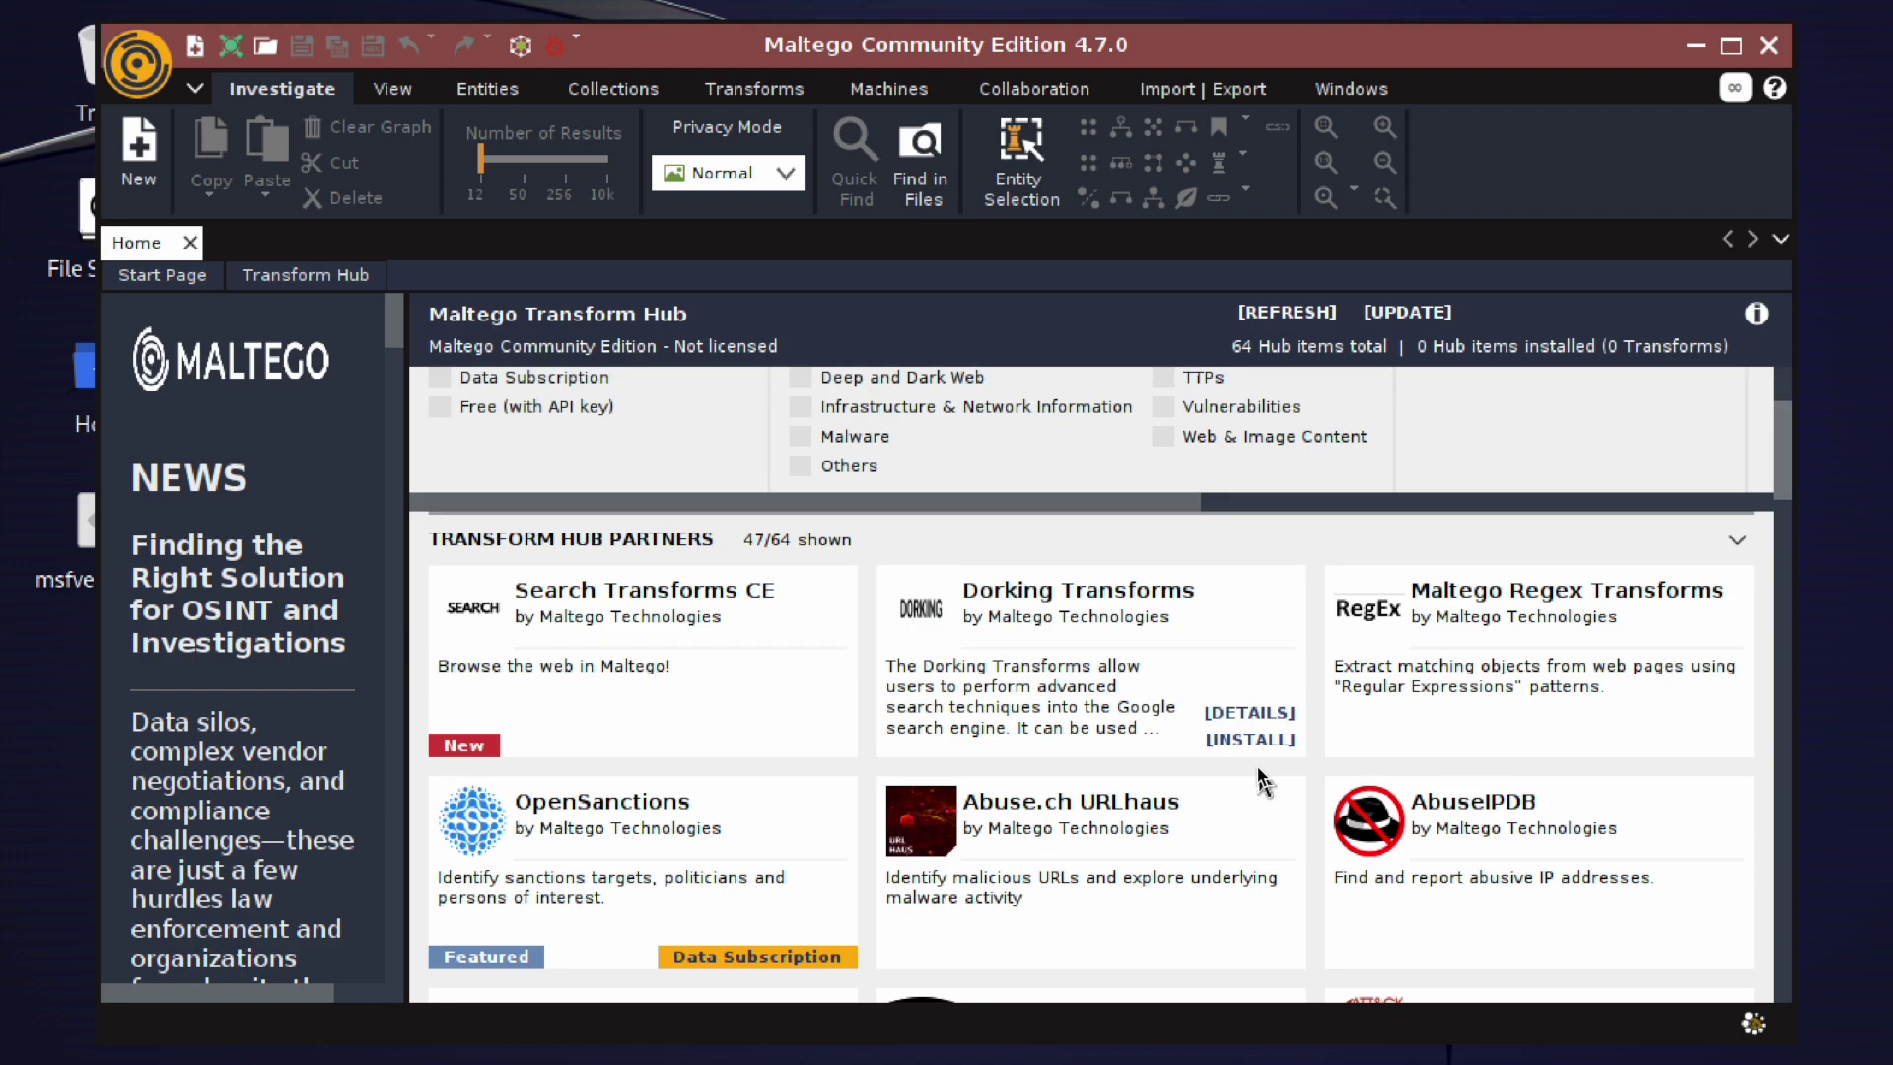
scroll(1259, 782, "down", 10)
scroll(1259, 782, "up", 3)
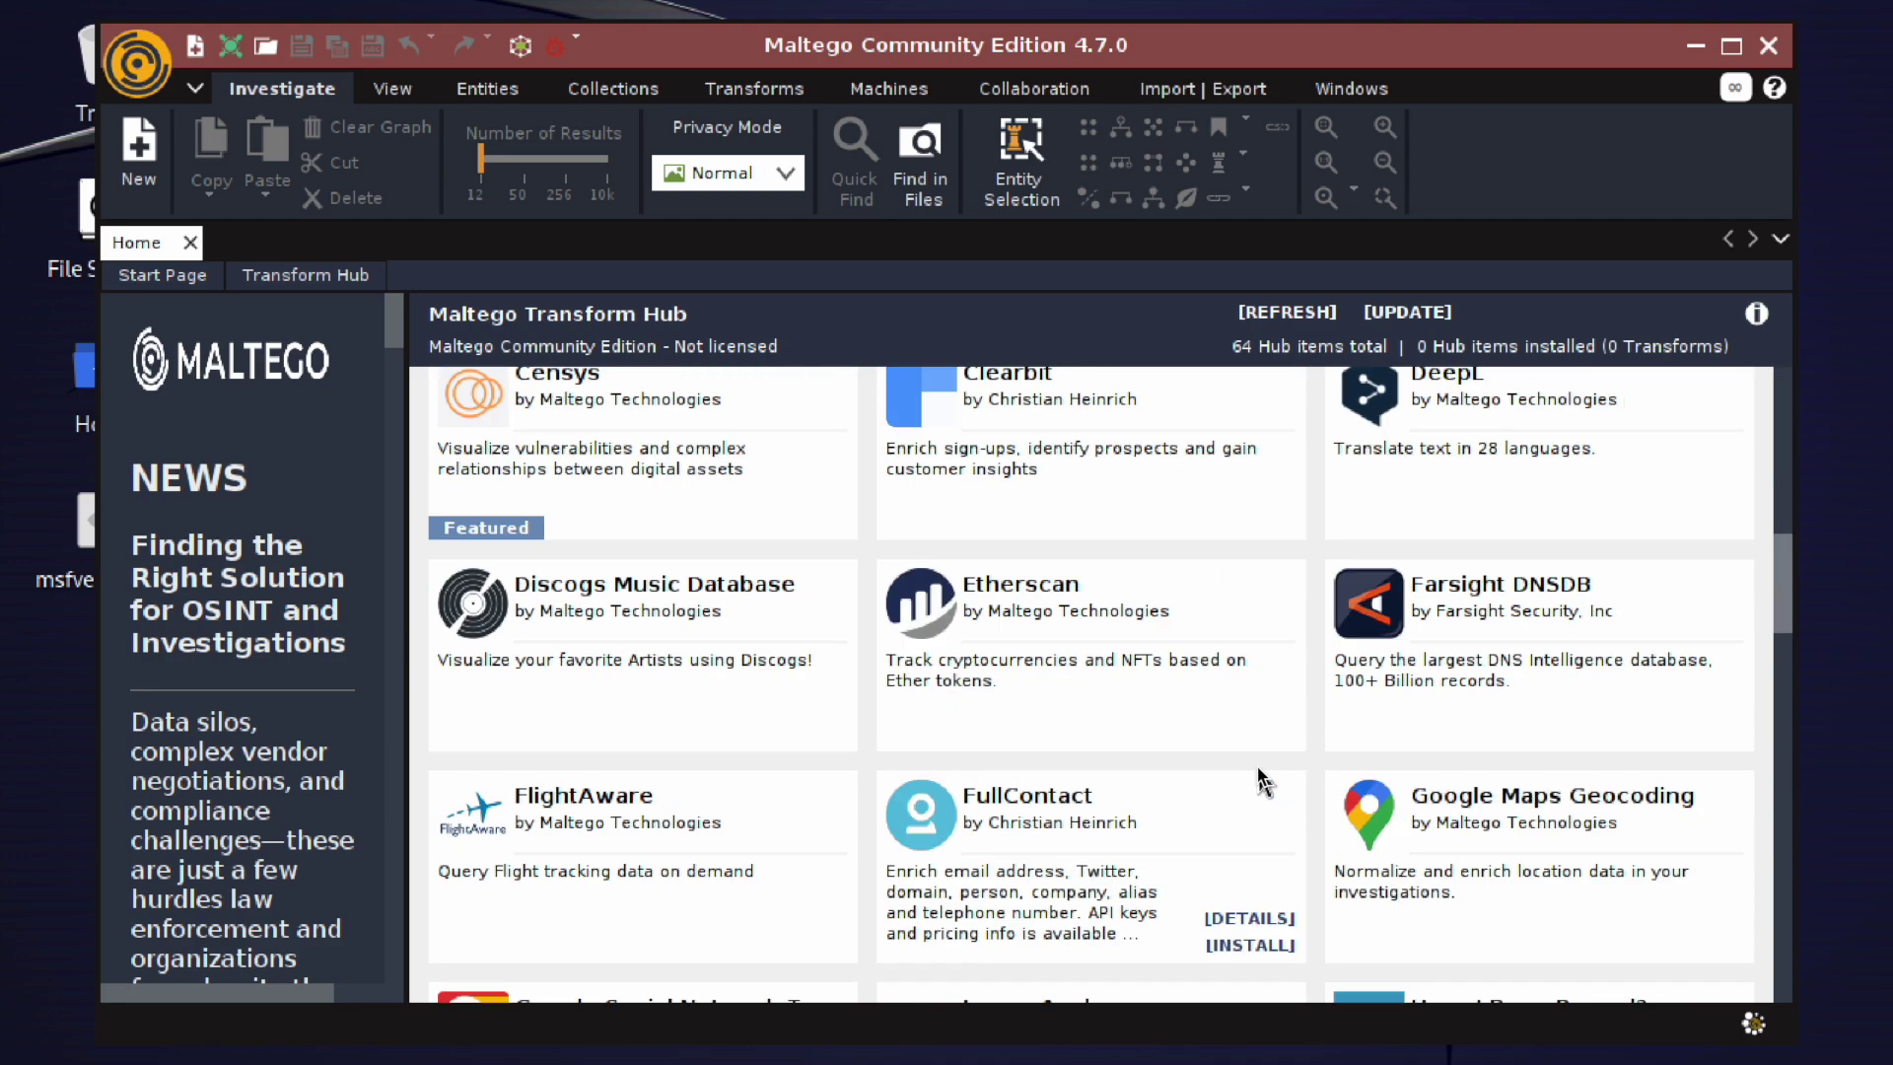
mouse_move(513, 483)
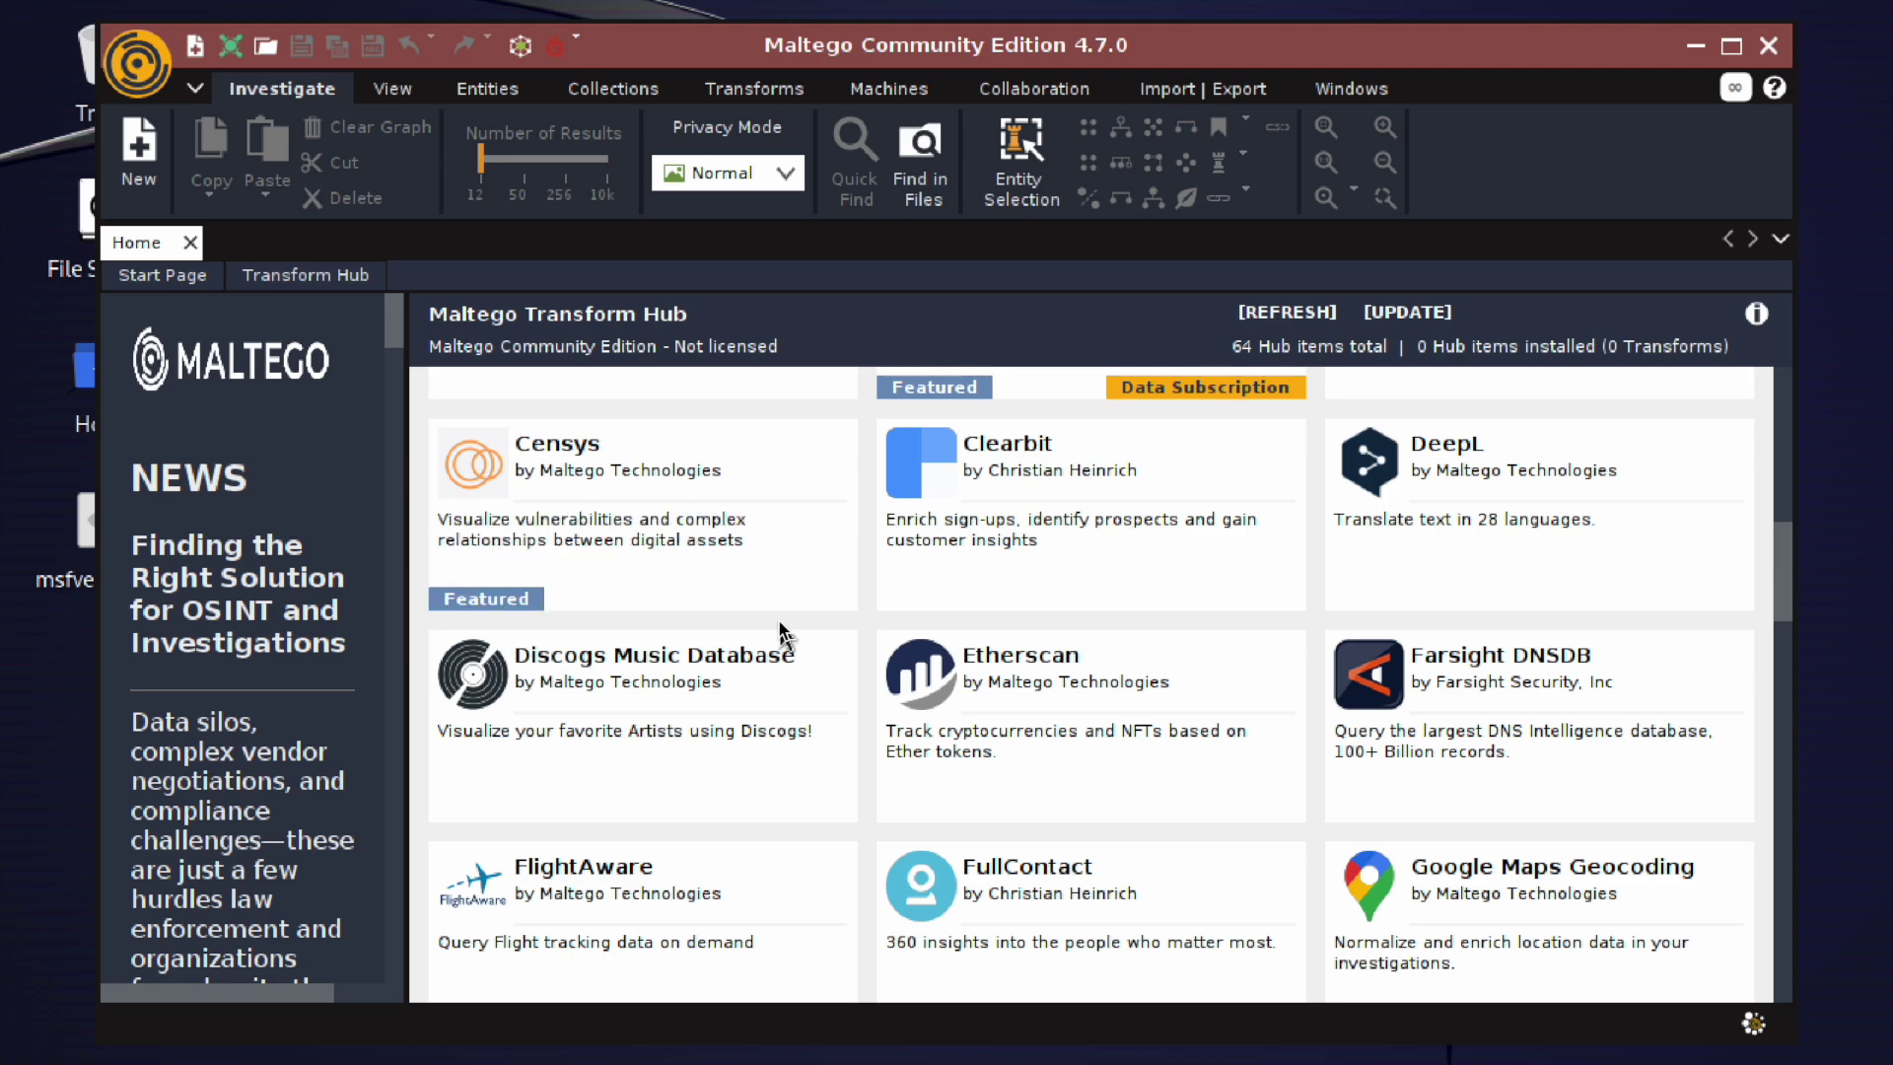
Install the Censys transforms from the Transform Hub and complete the installation wizard.
left_click(798, 593)
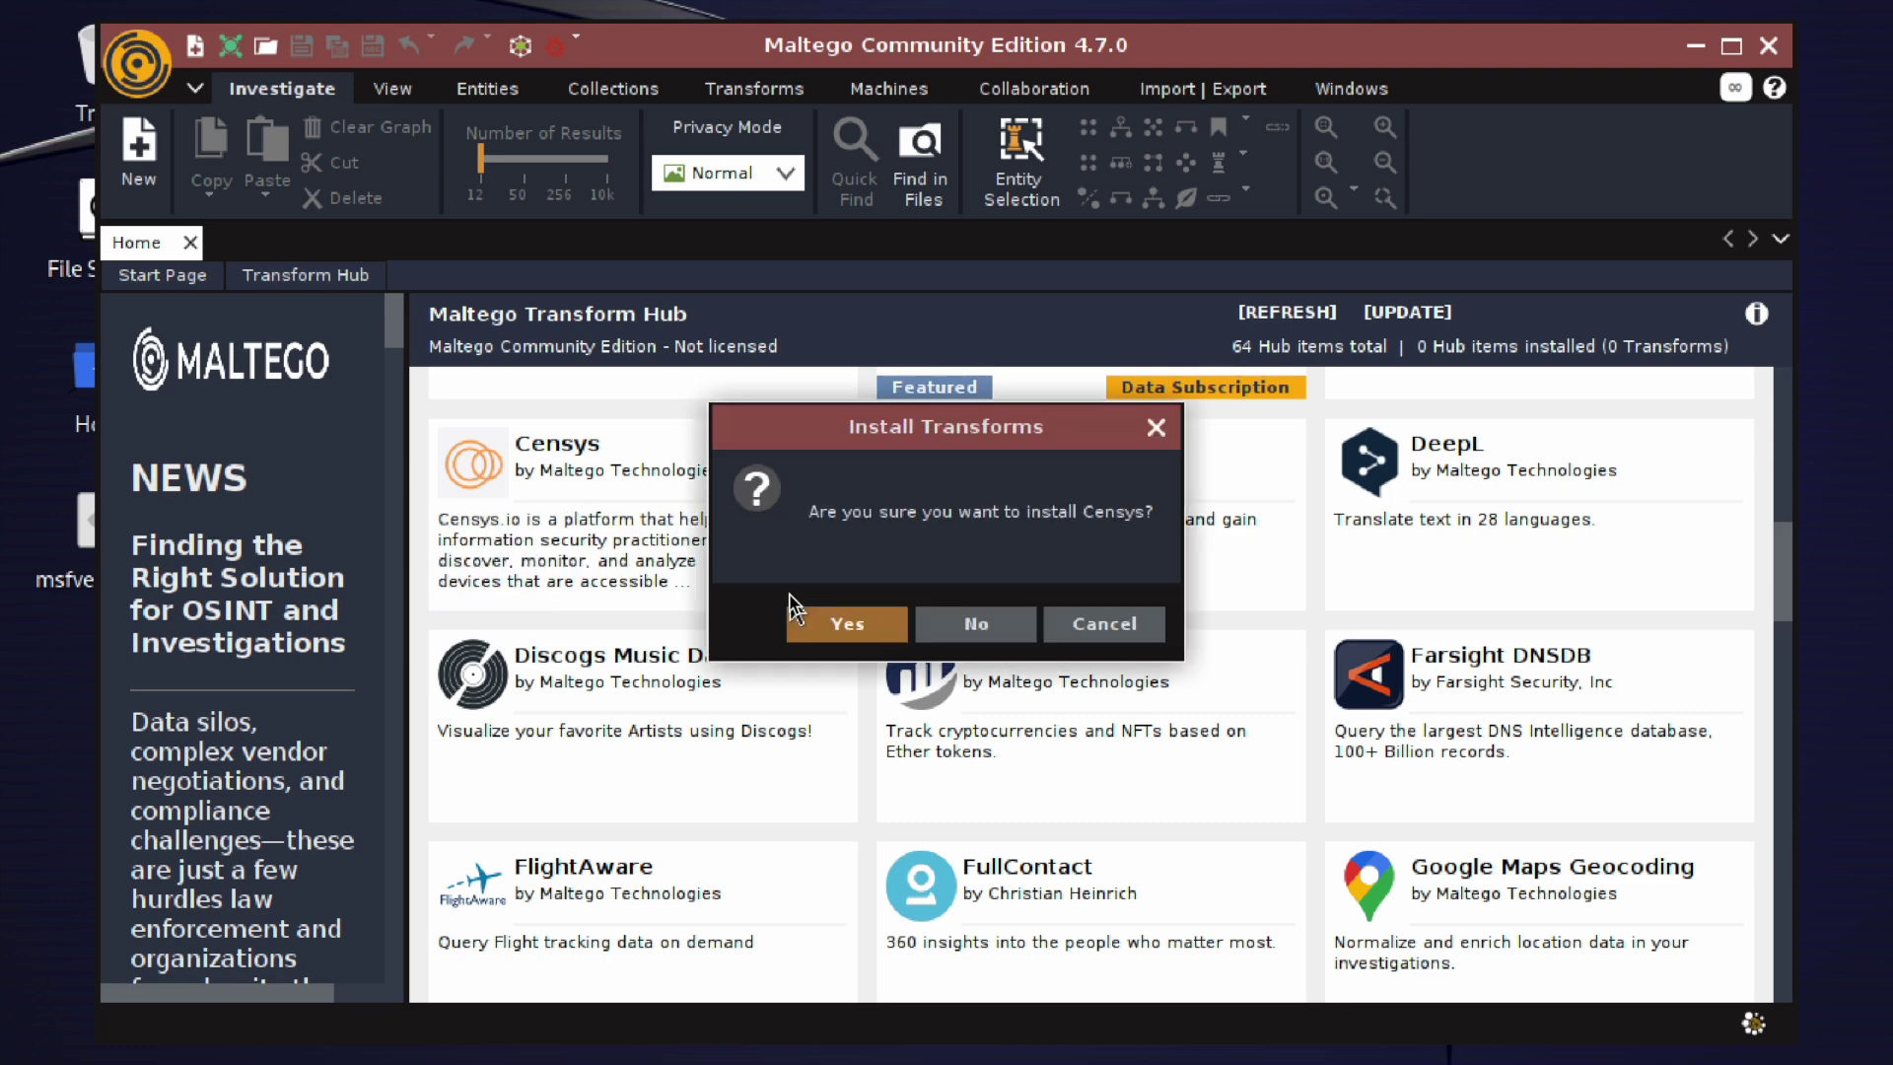
left_click(838, 623)
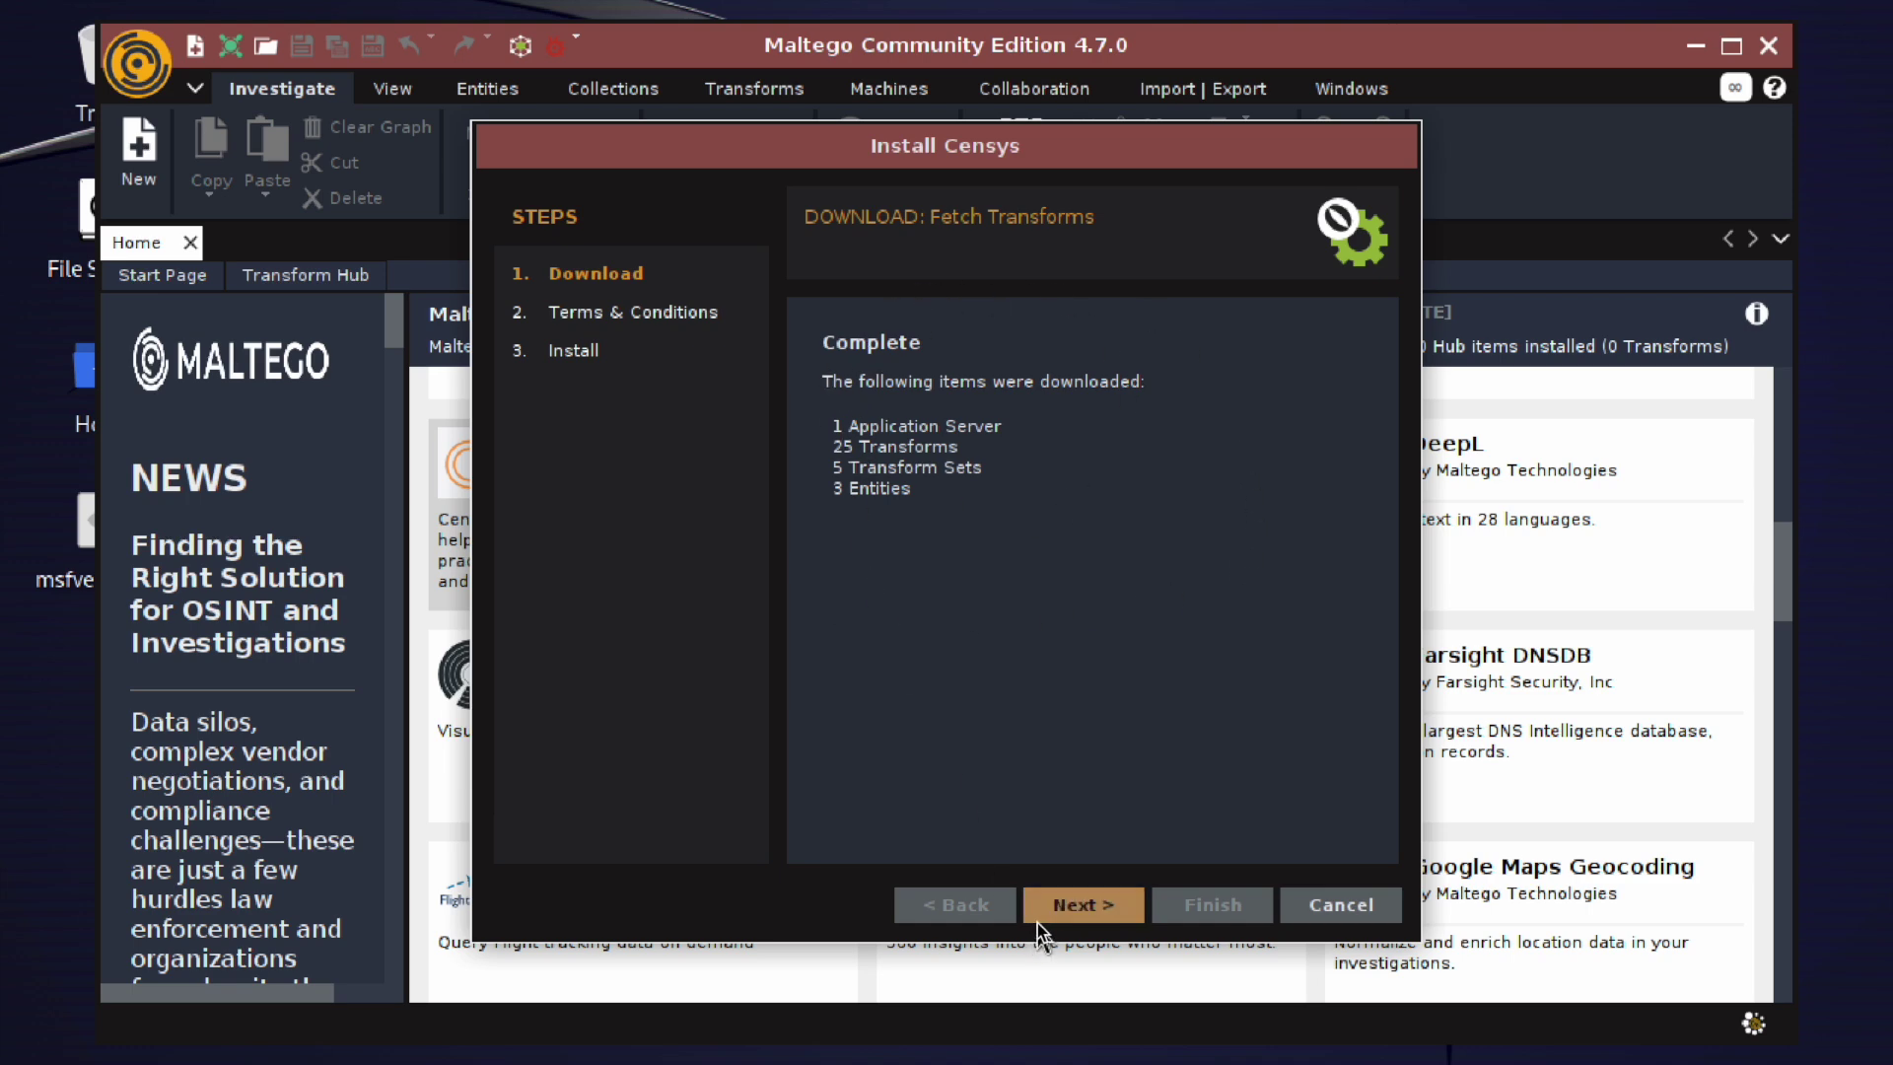
left_click(1061, 905)
left_click(1063, 905)
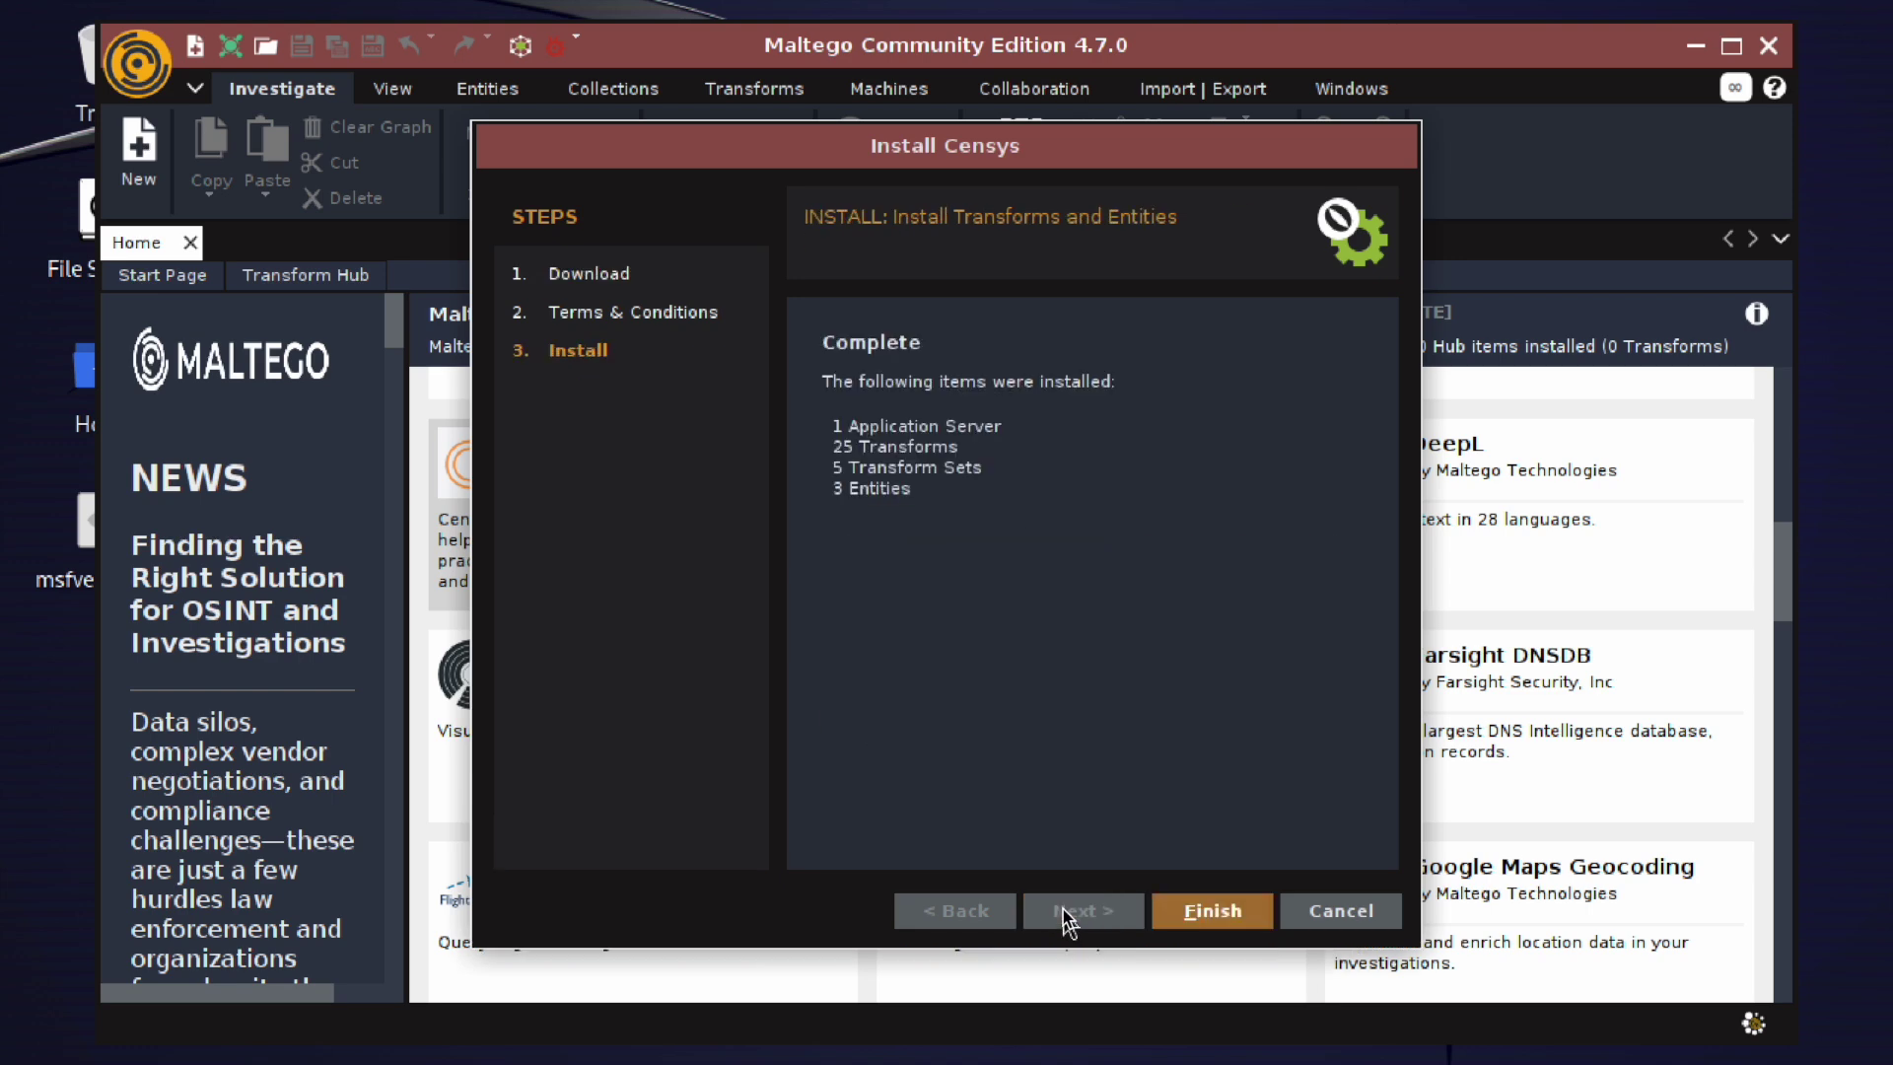
left_click(1203, 921)
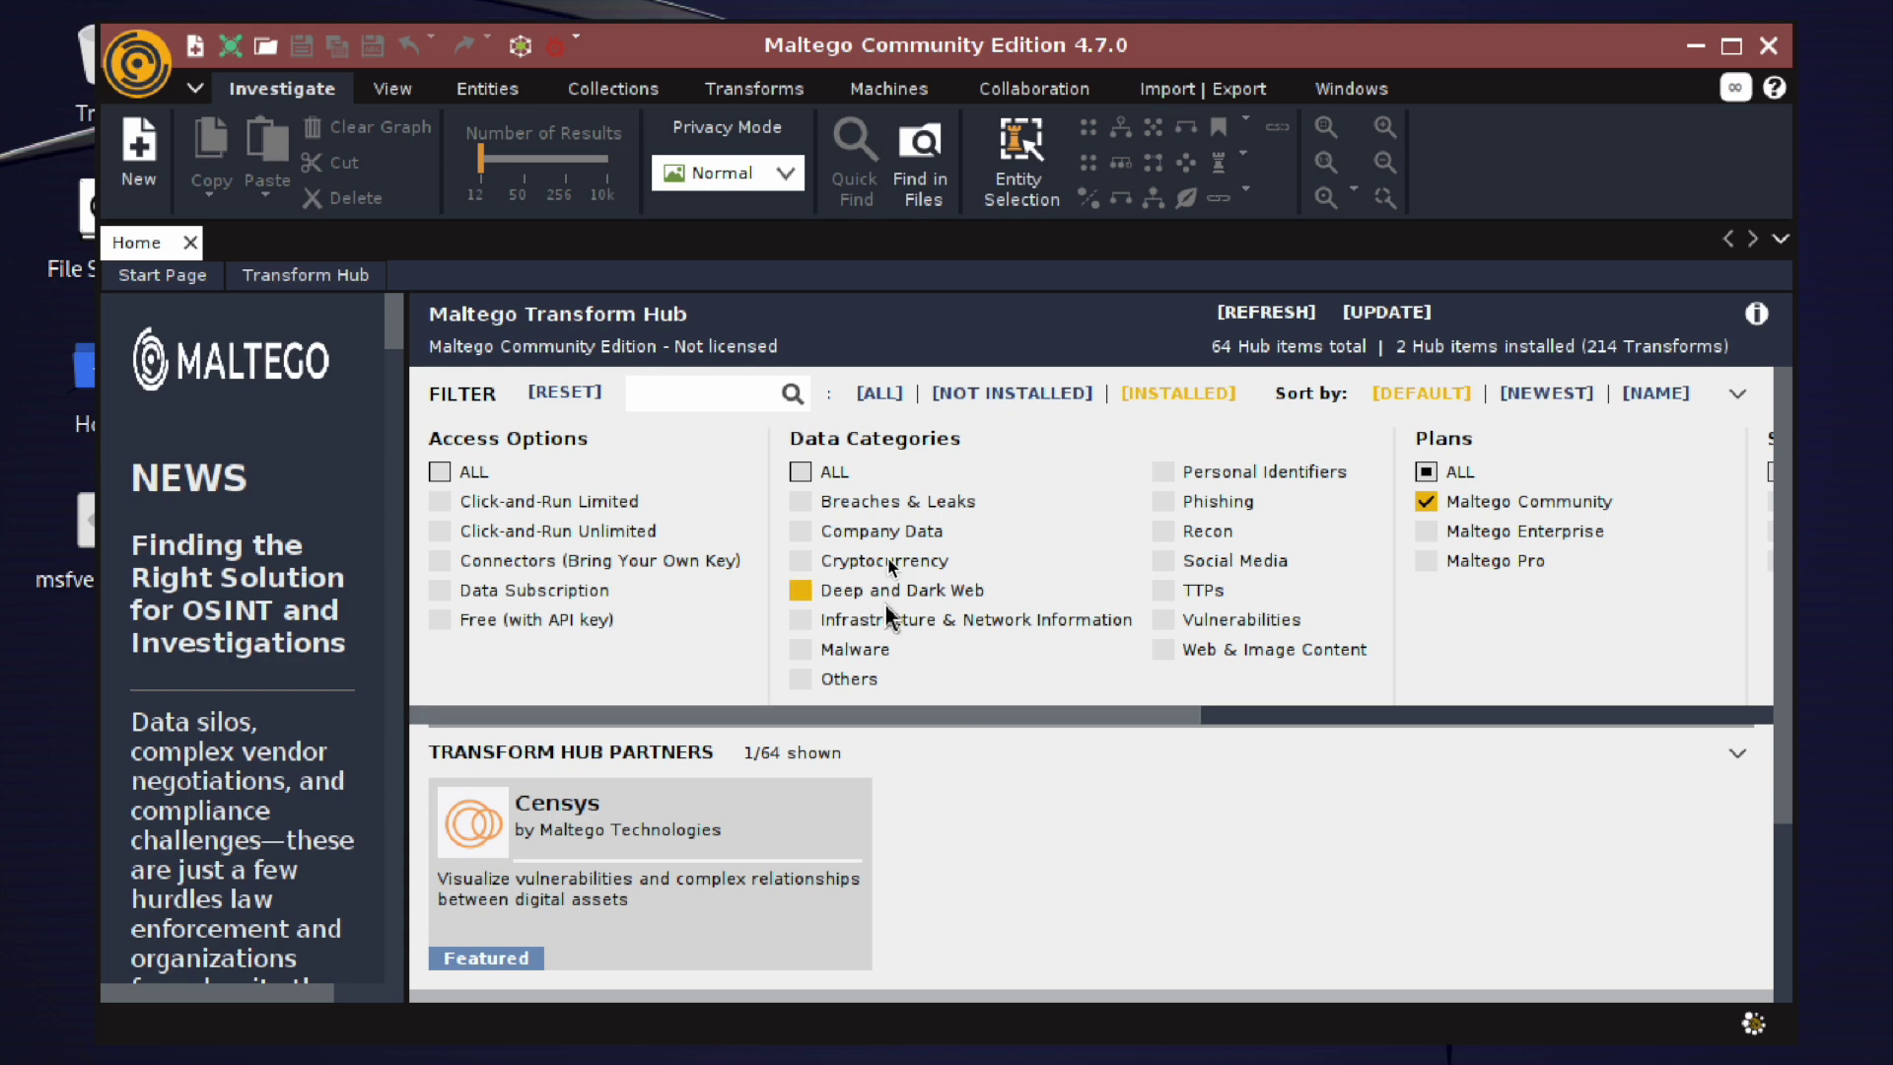
Run the Company Stalker CE machine with demo.net as the target domain name.
left_click(897, 91)
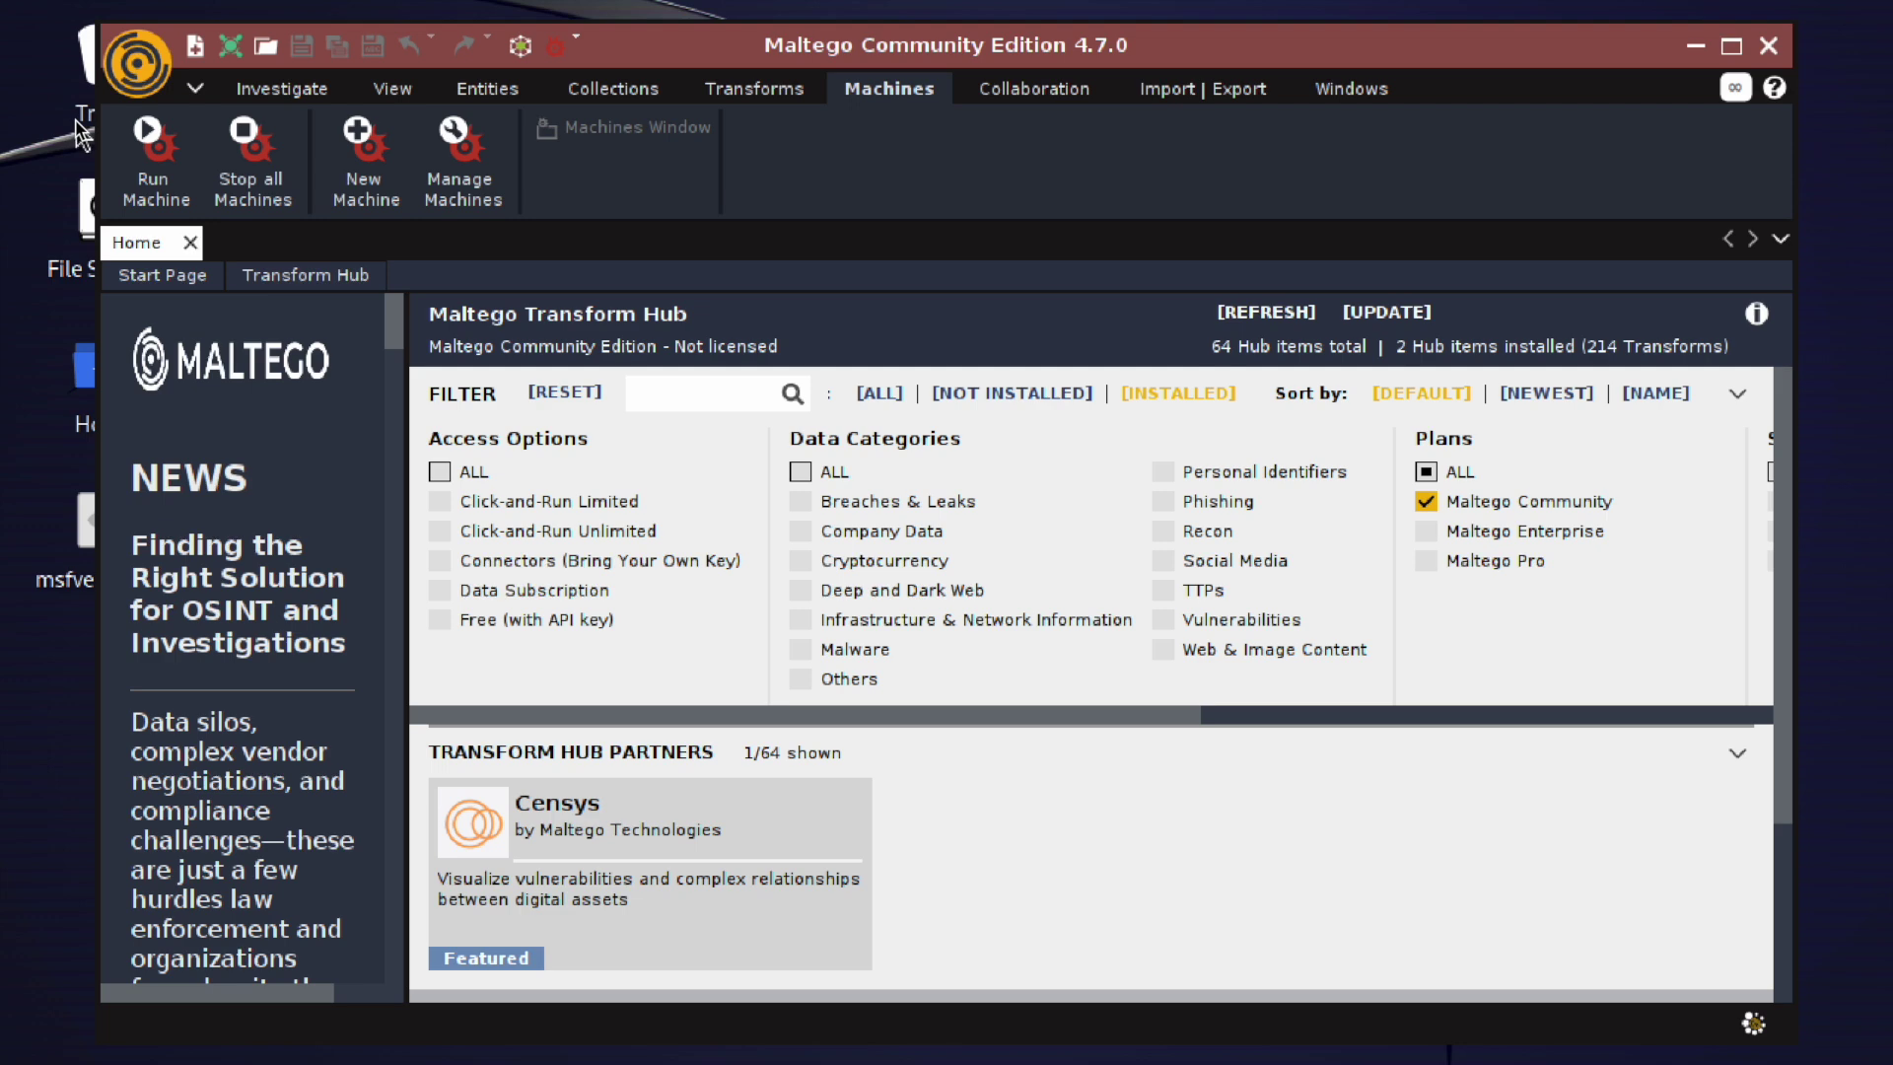
left_click(145, 153)
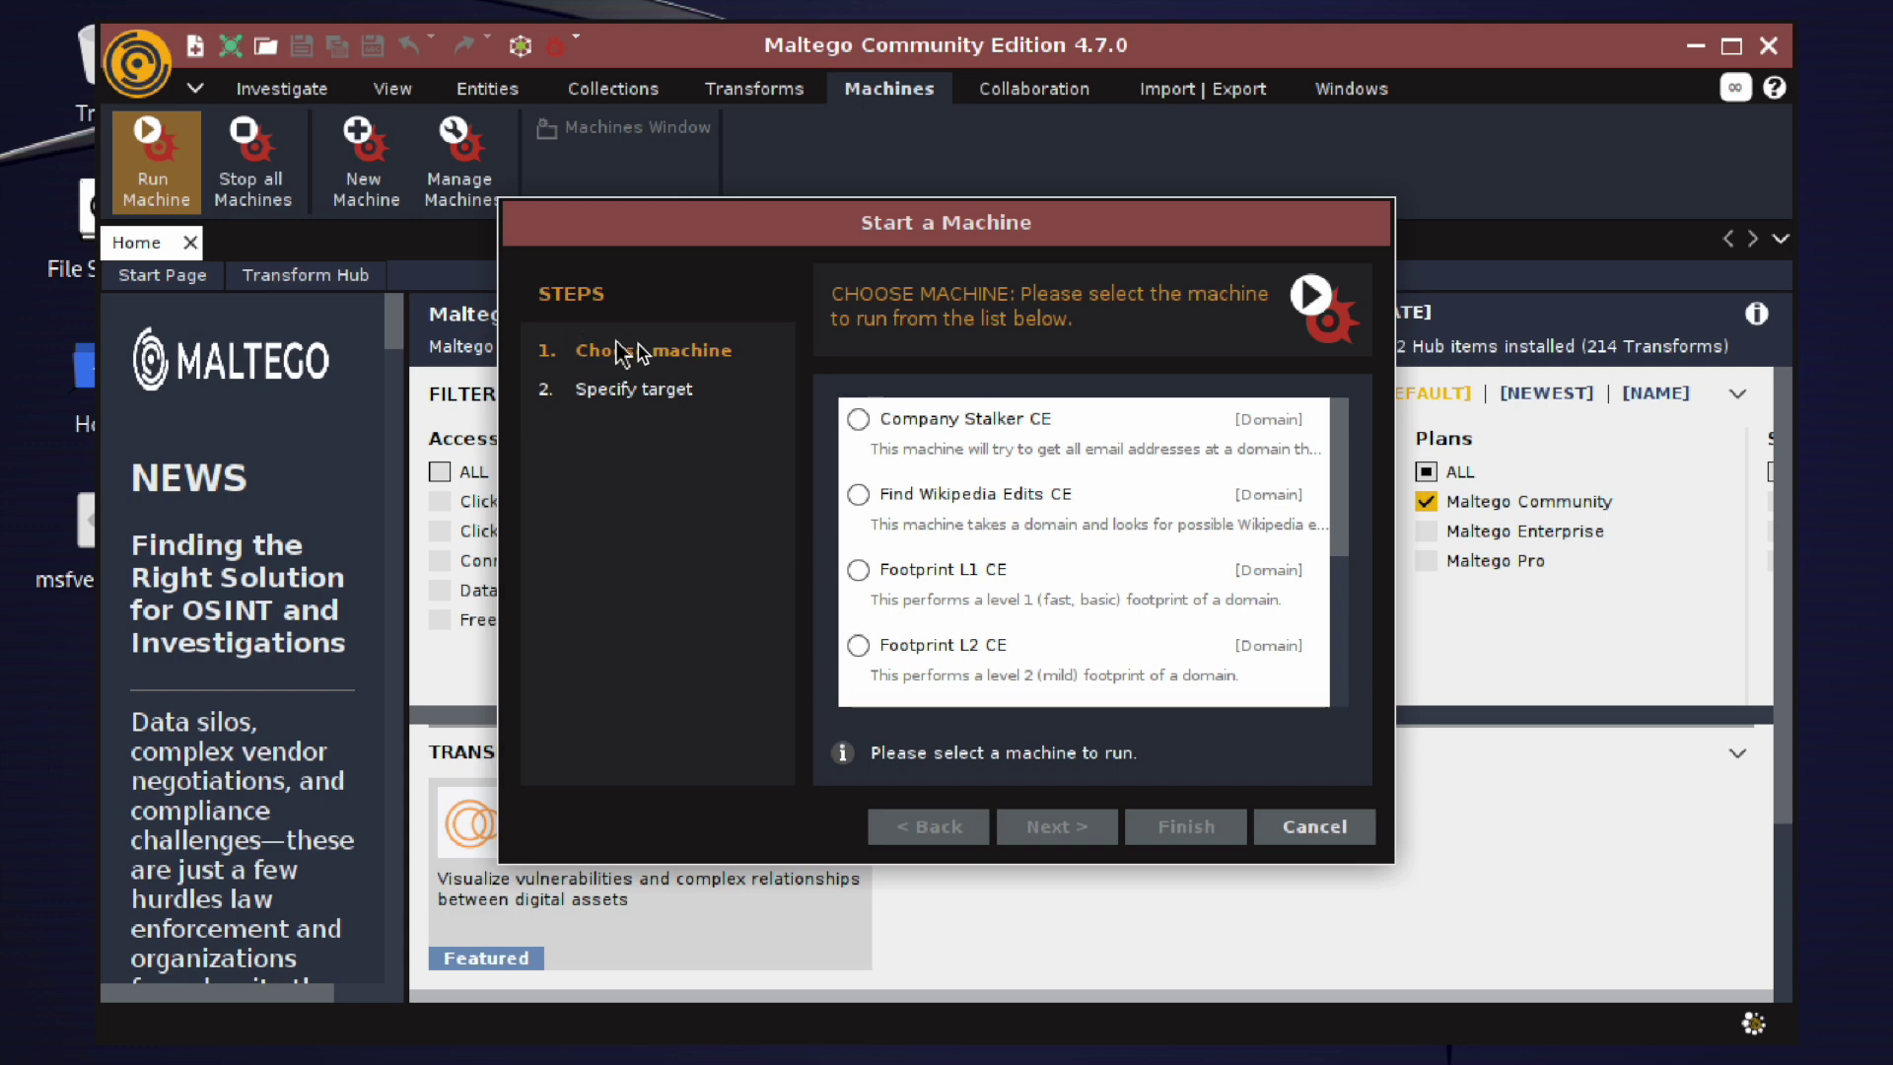
left_click(923, 433)
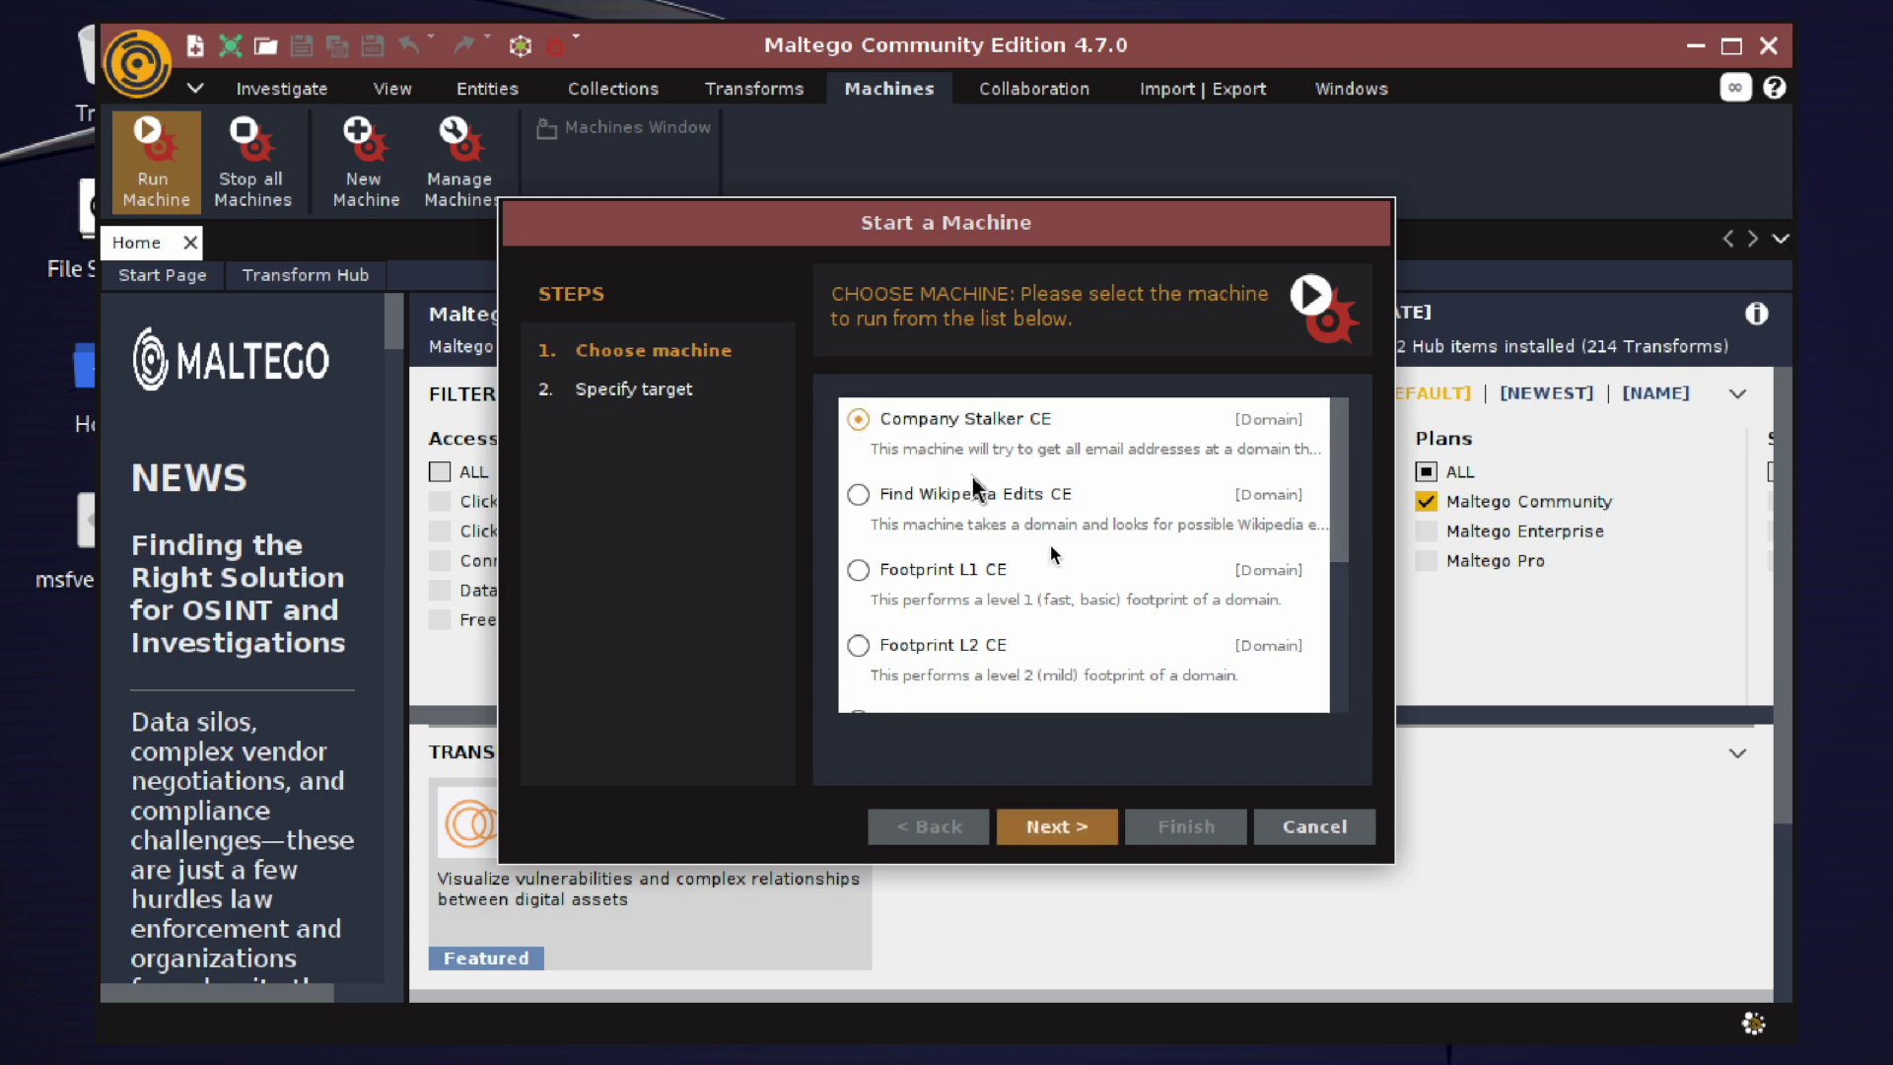
left_click(1057, 826)
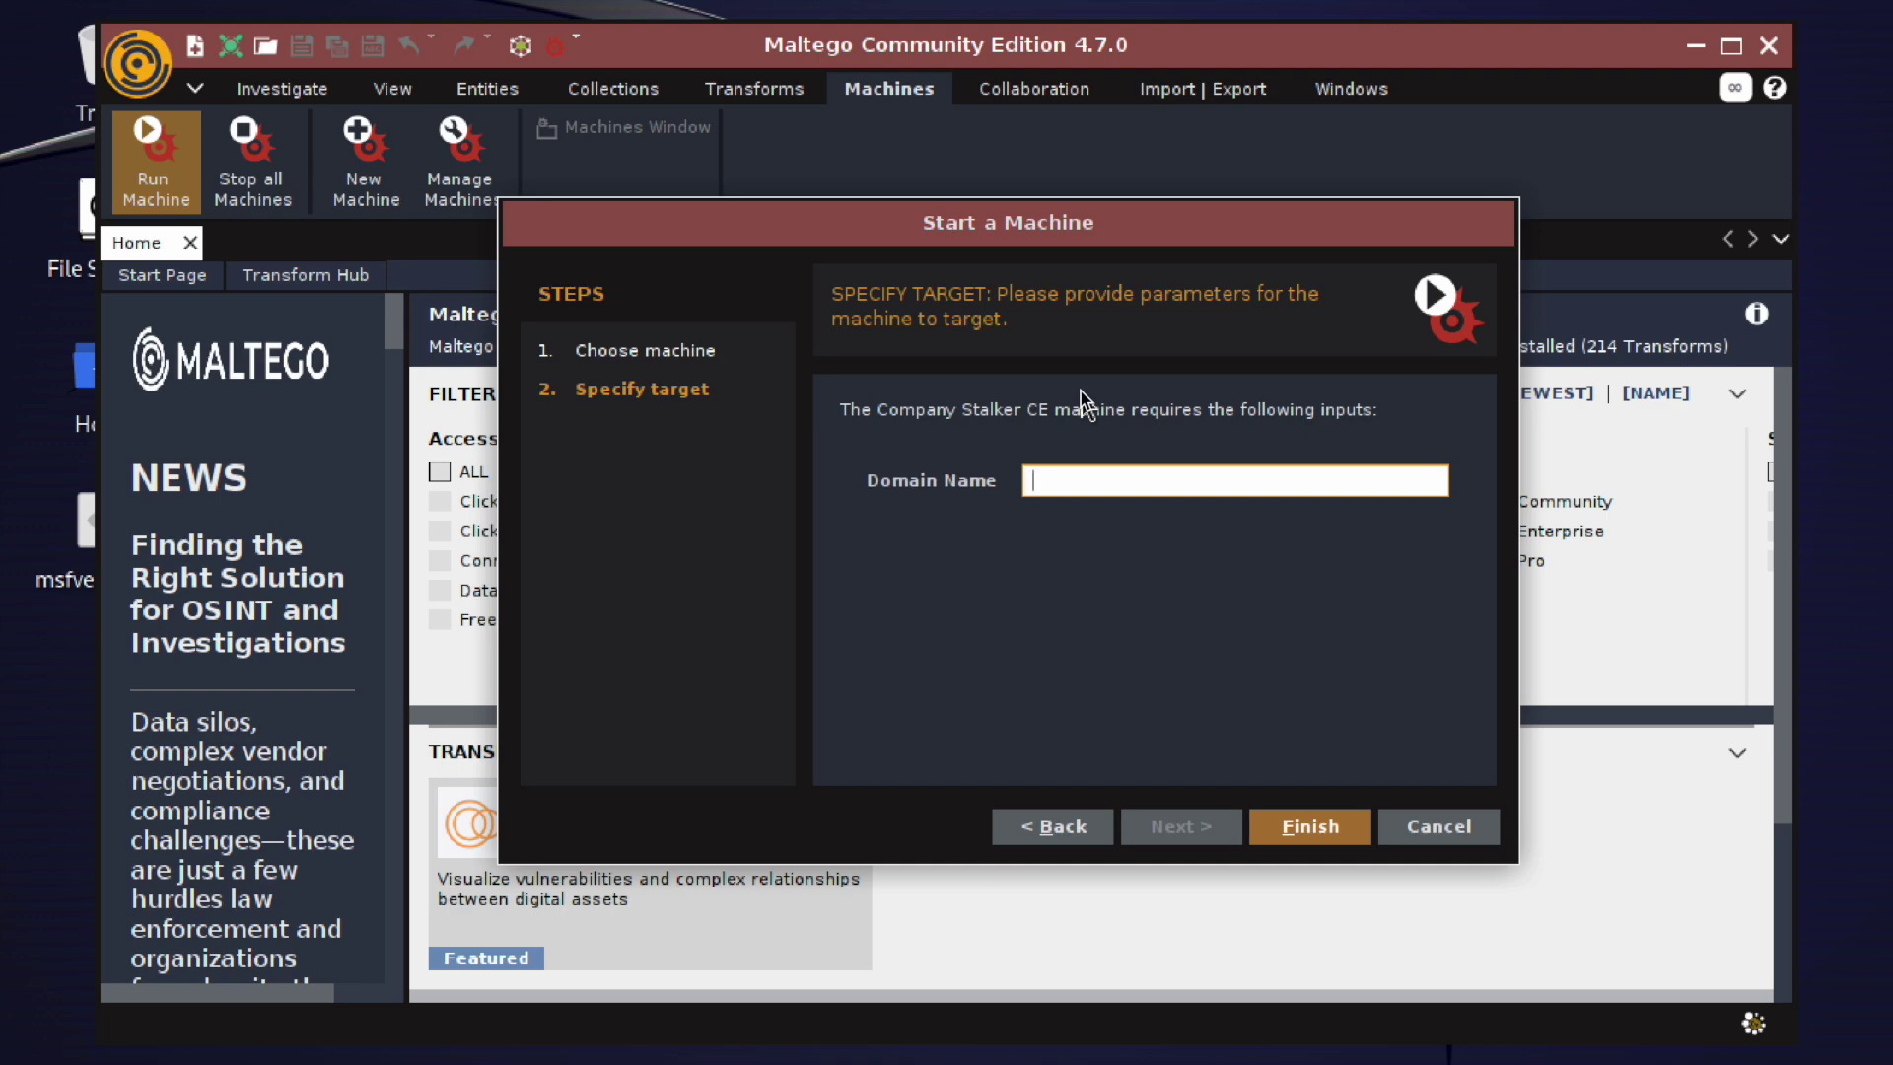
type("demo.net")
left_click(1291, 818)
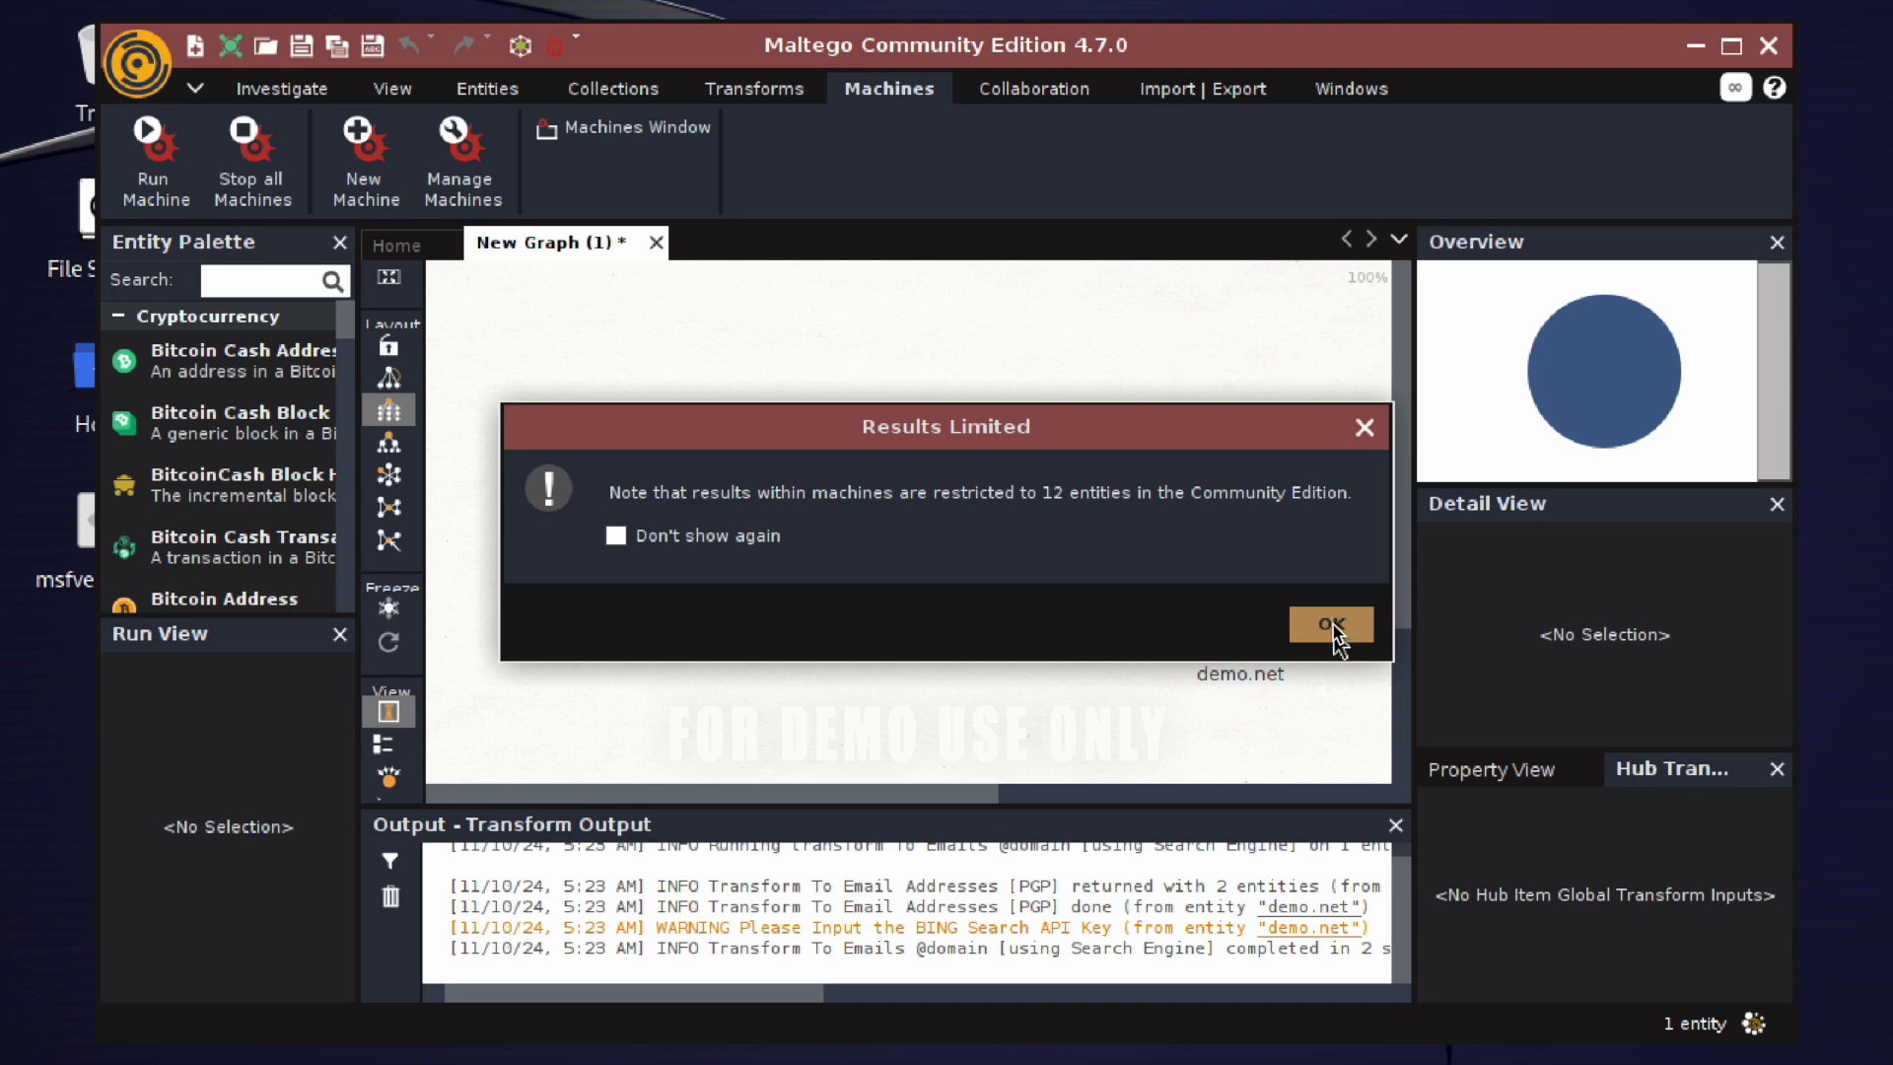
Acknowledge the limited results notice and proceed with the demo.net entity selected in the email address filter.
left_click(1331, 623)
left_click(1375, 339)
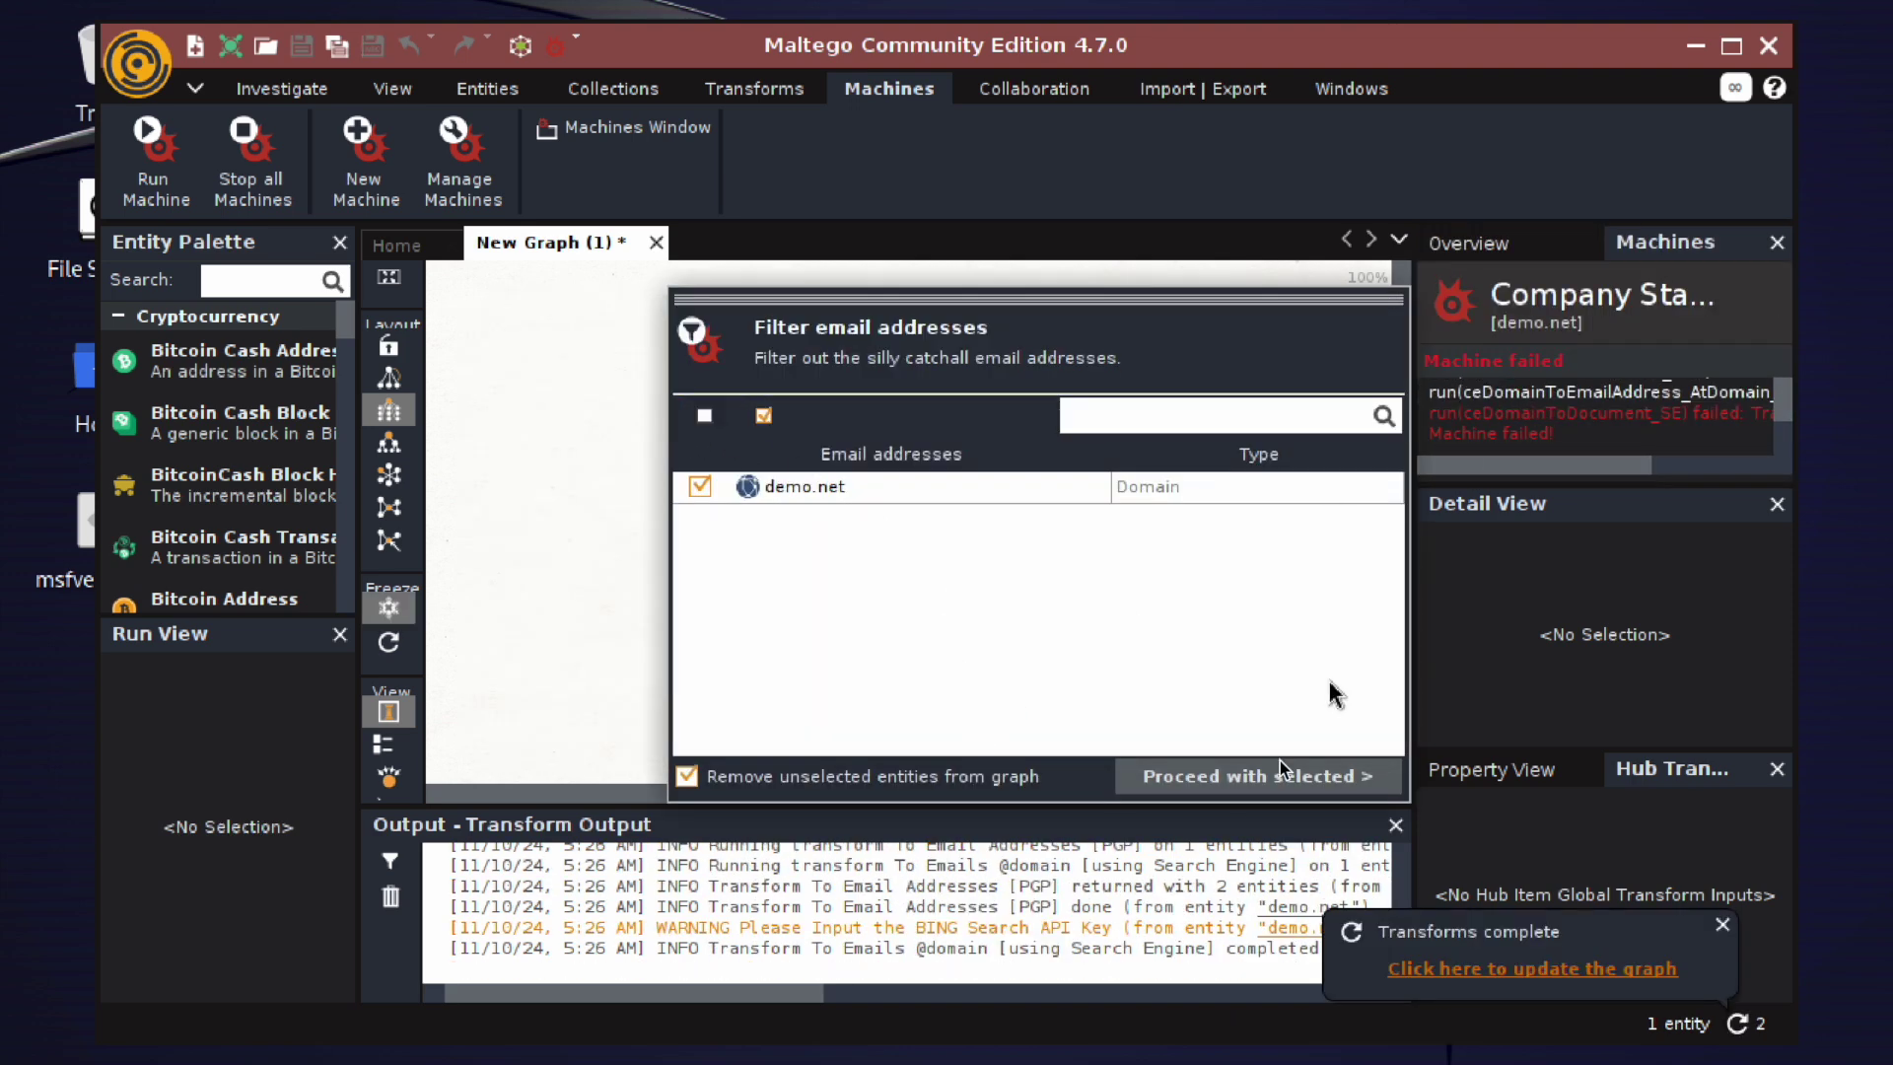
left_click(1246, 776)
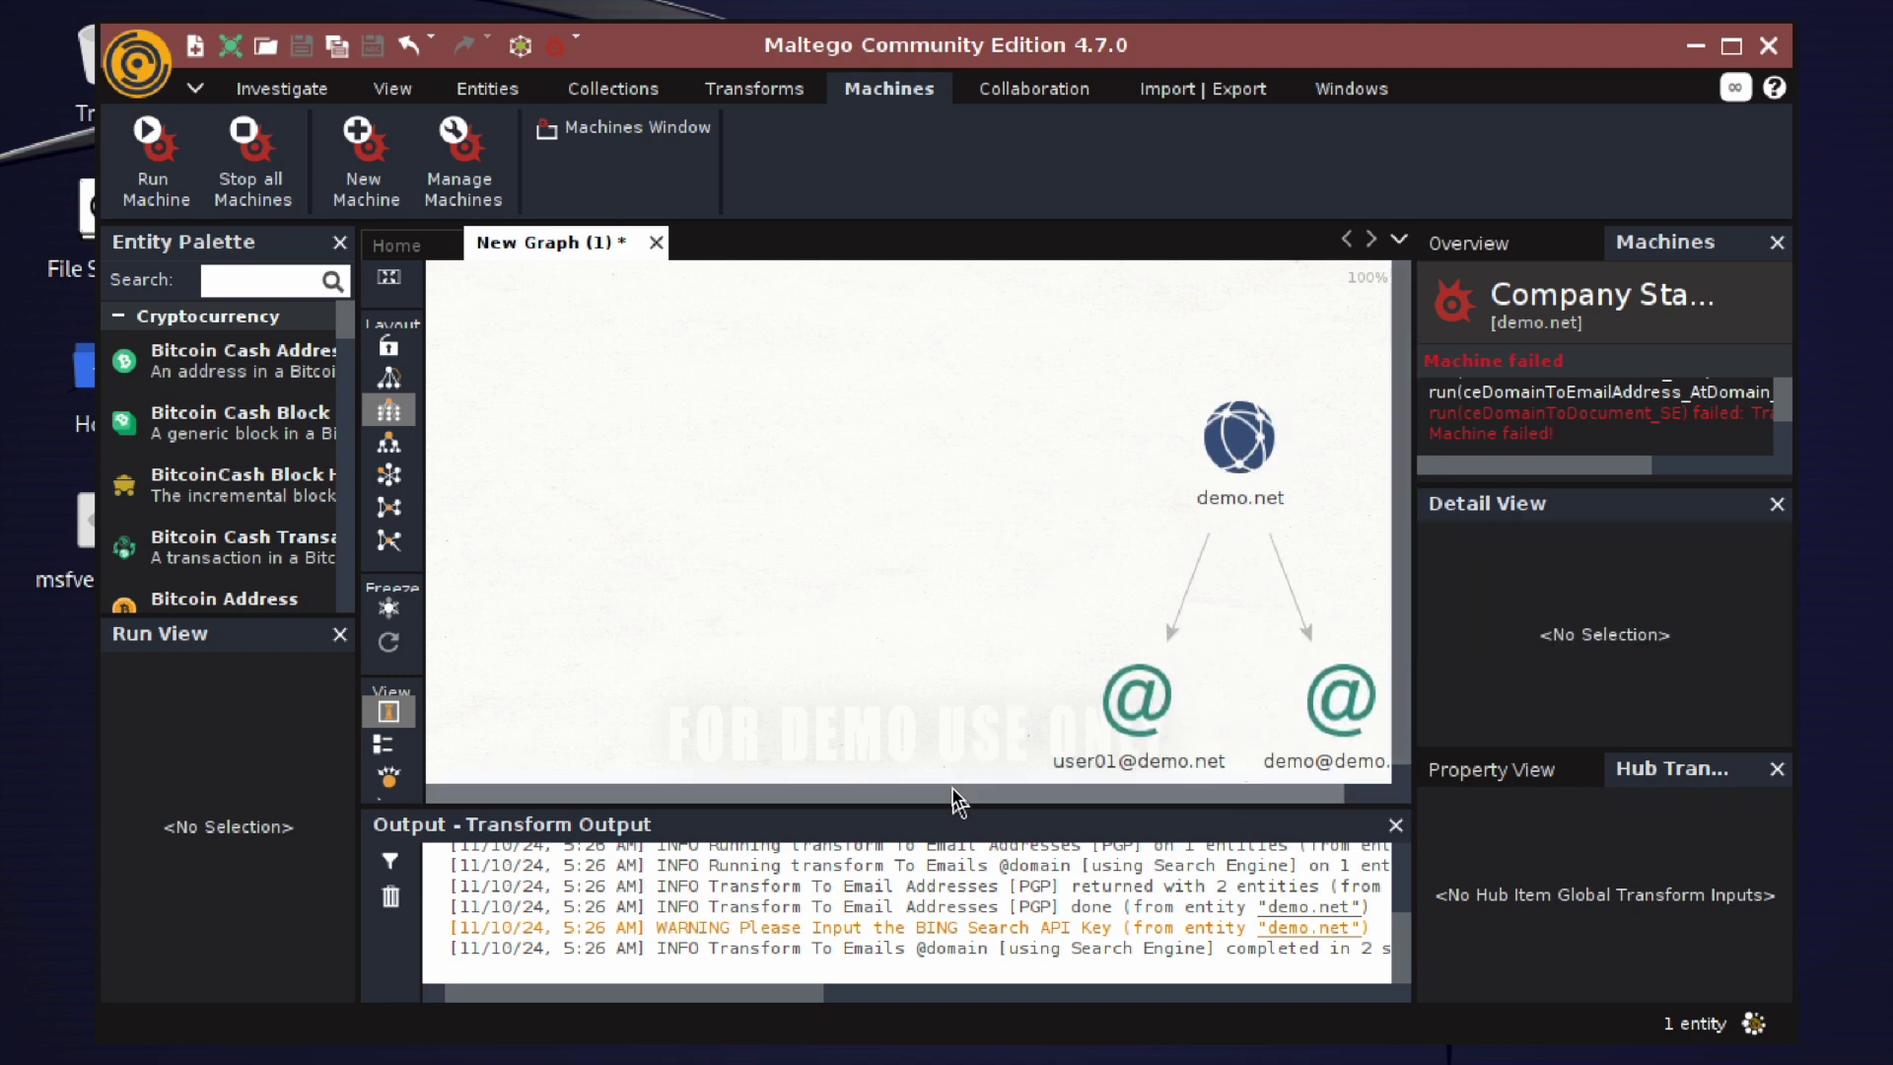
Examine the demo.net domain entity and its linked email address entities on the graph.
left_click_drag(950, 791, 1173, 812)
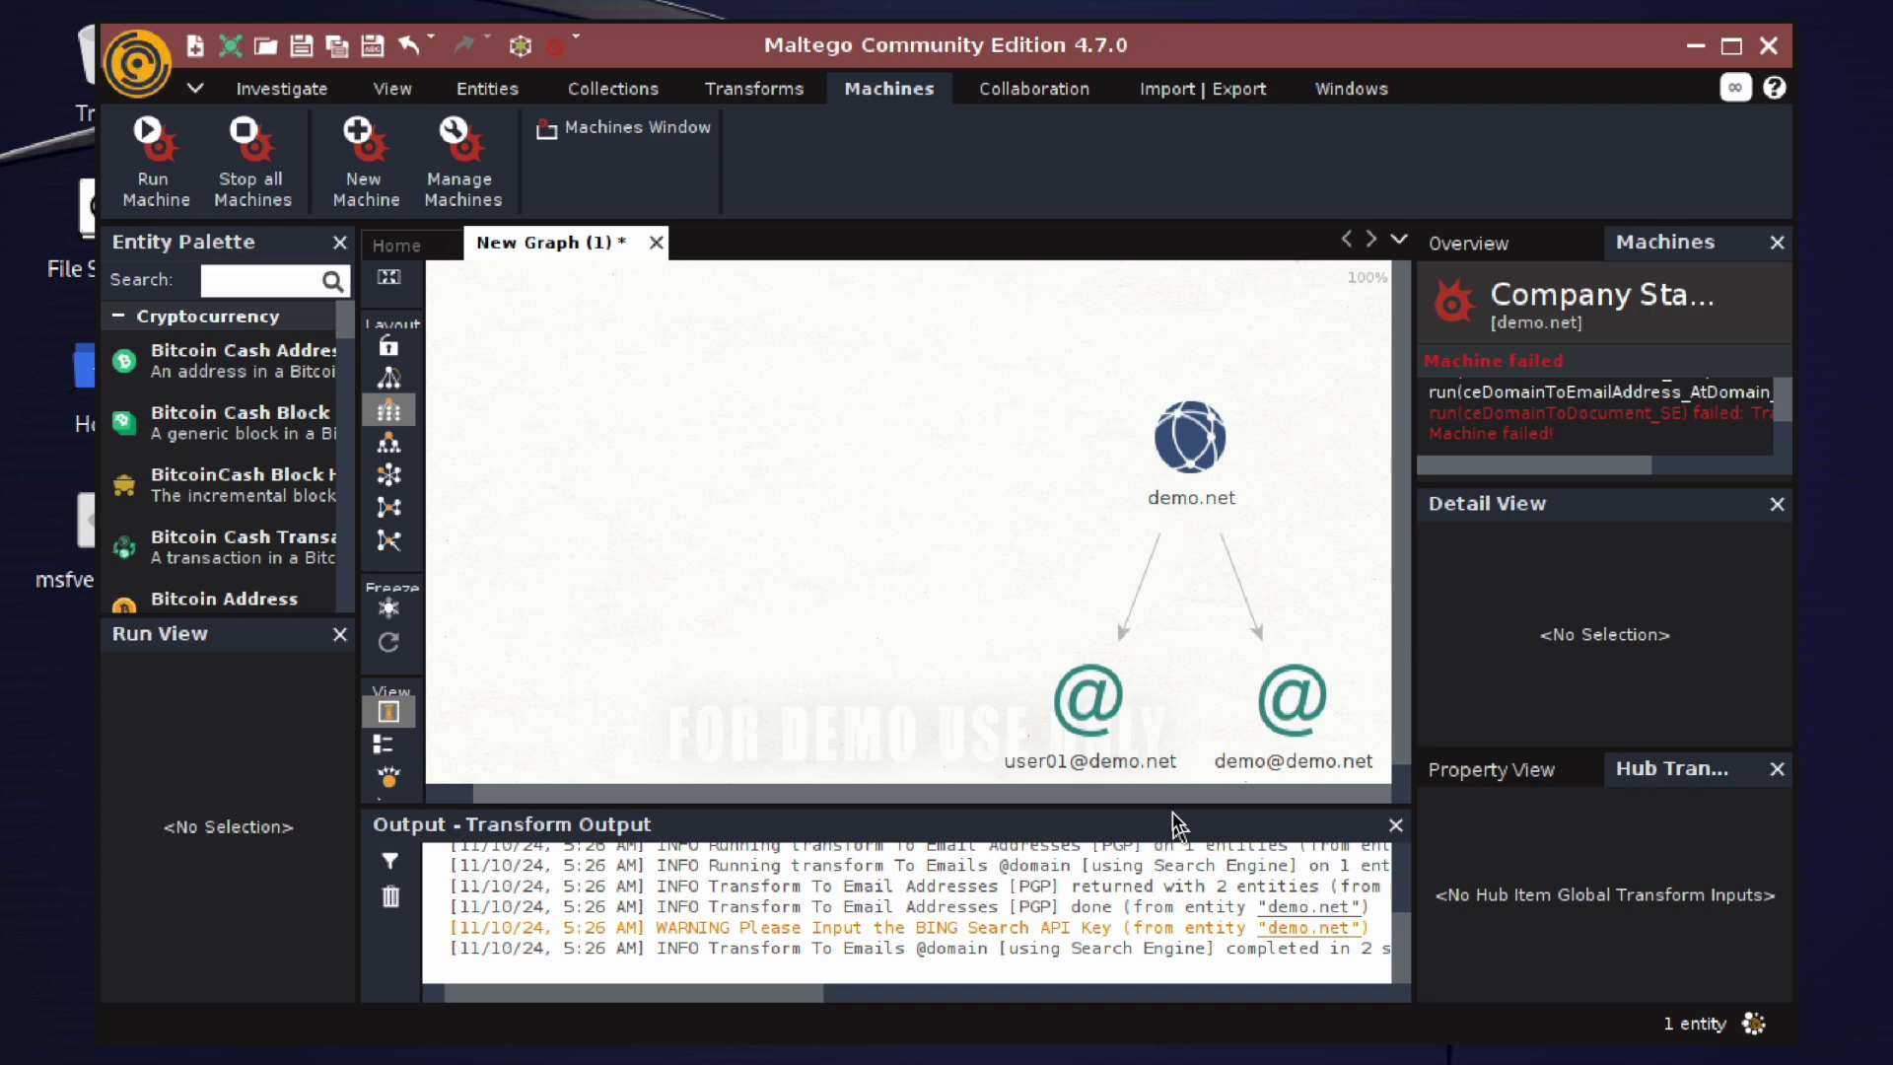
left_click(1233, 509)
left_click(1234, 539)
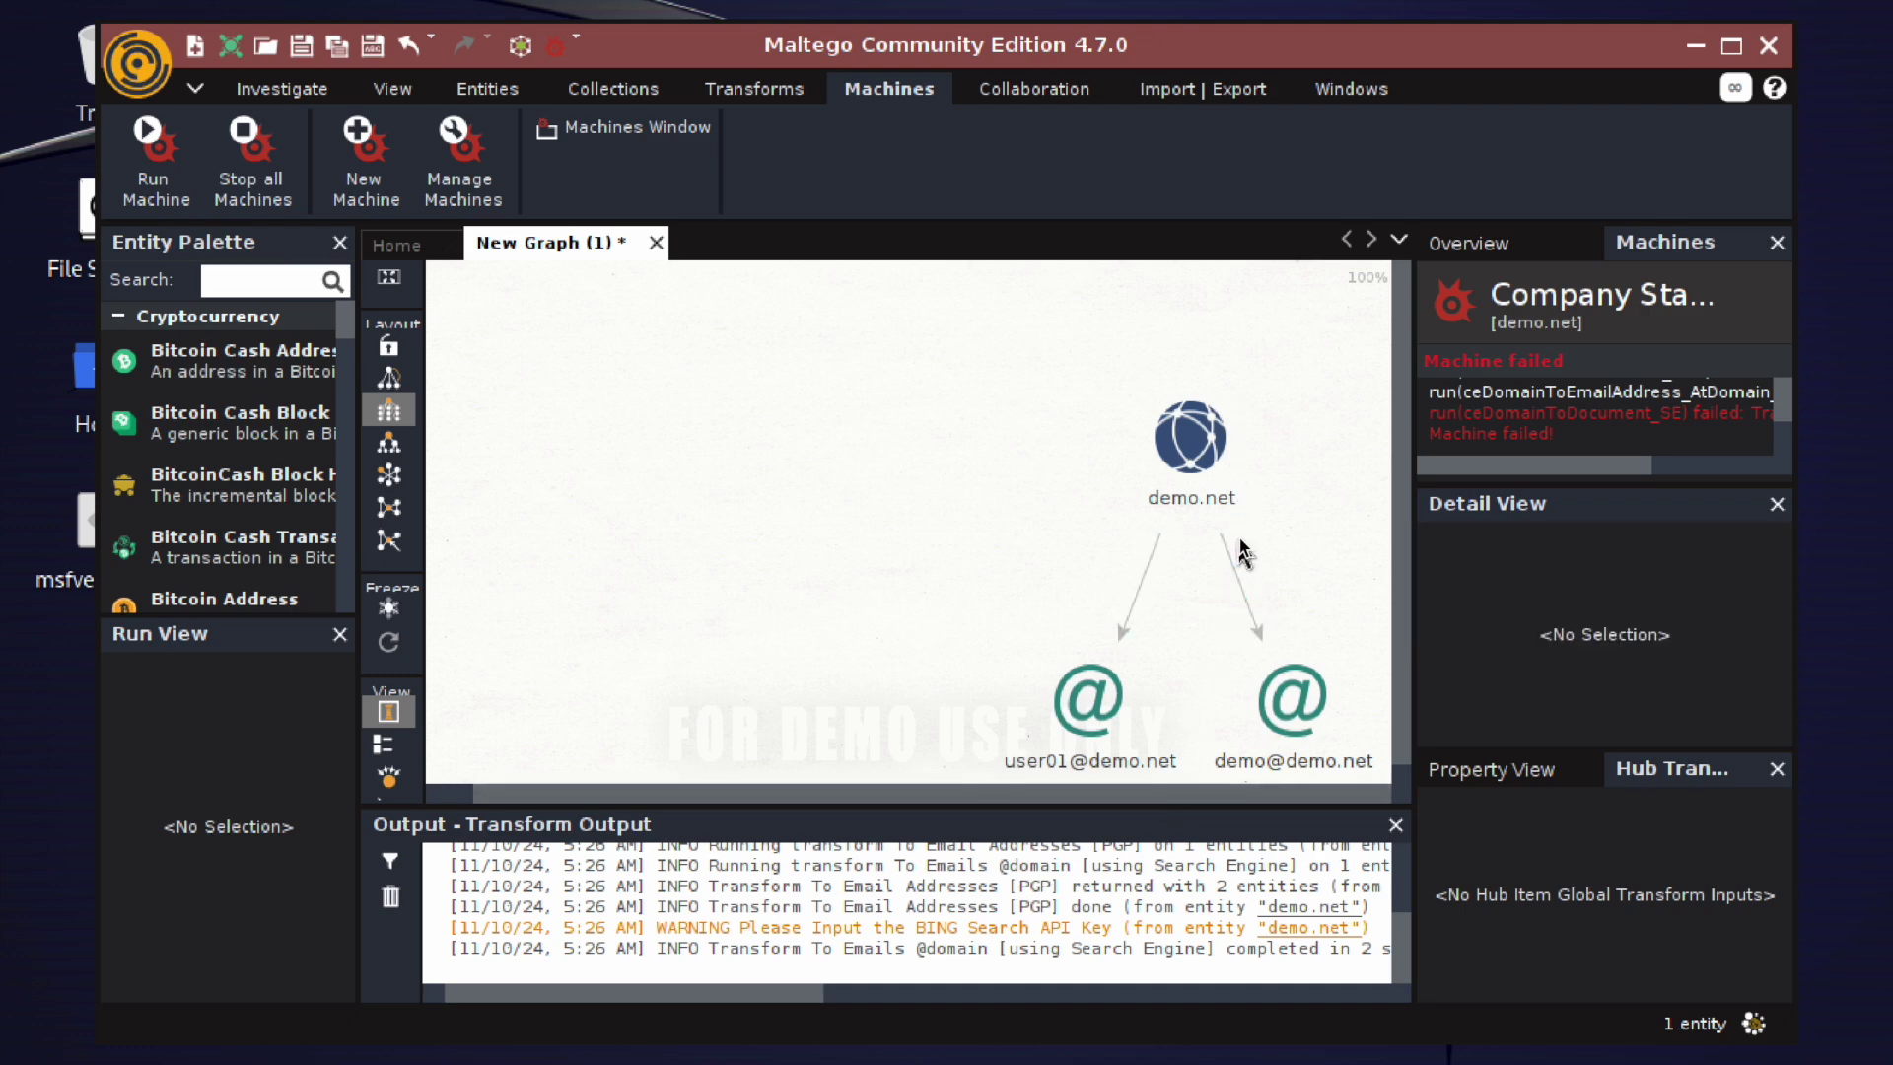
left_click(1173, 458)
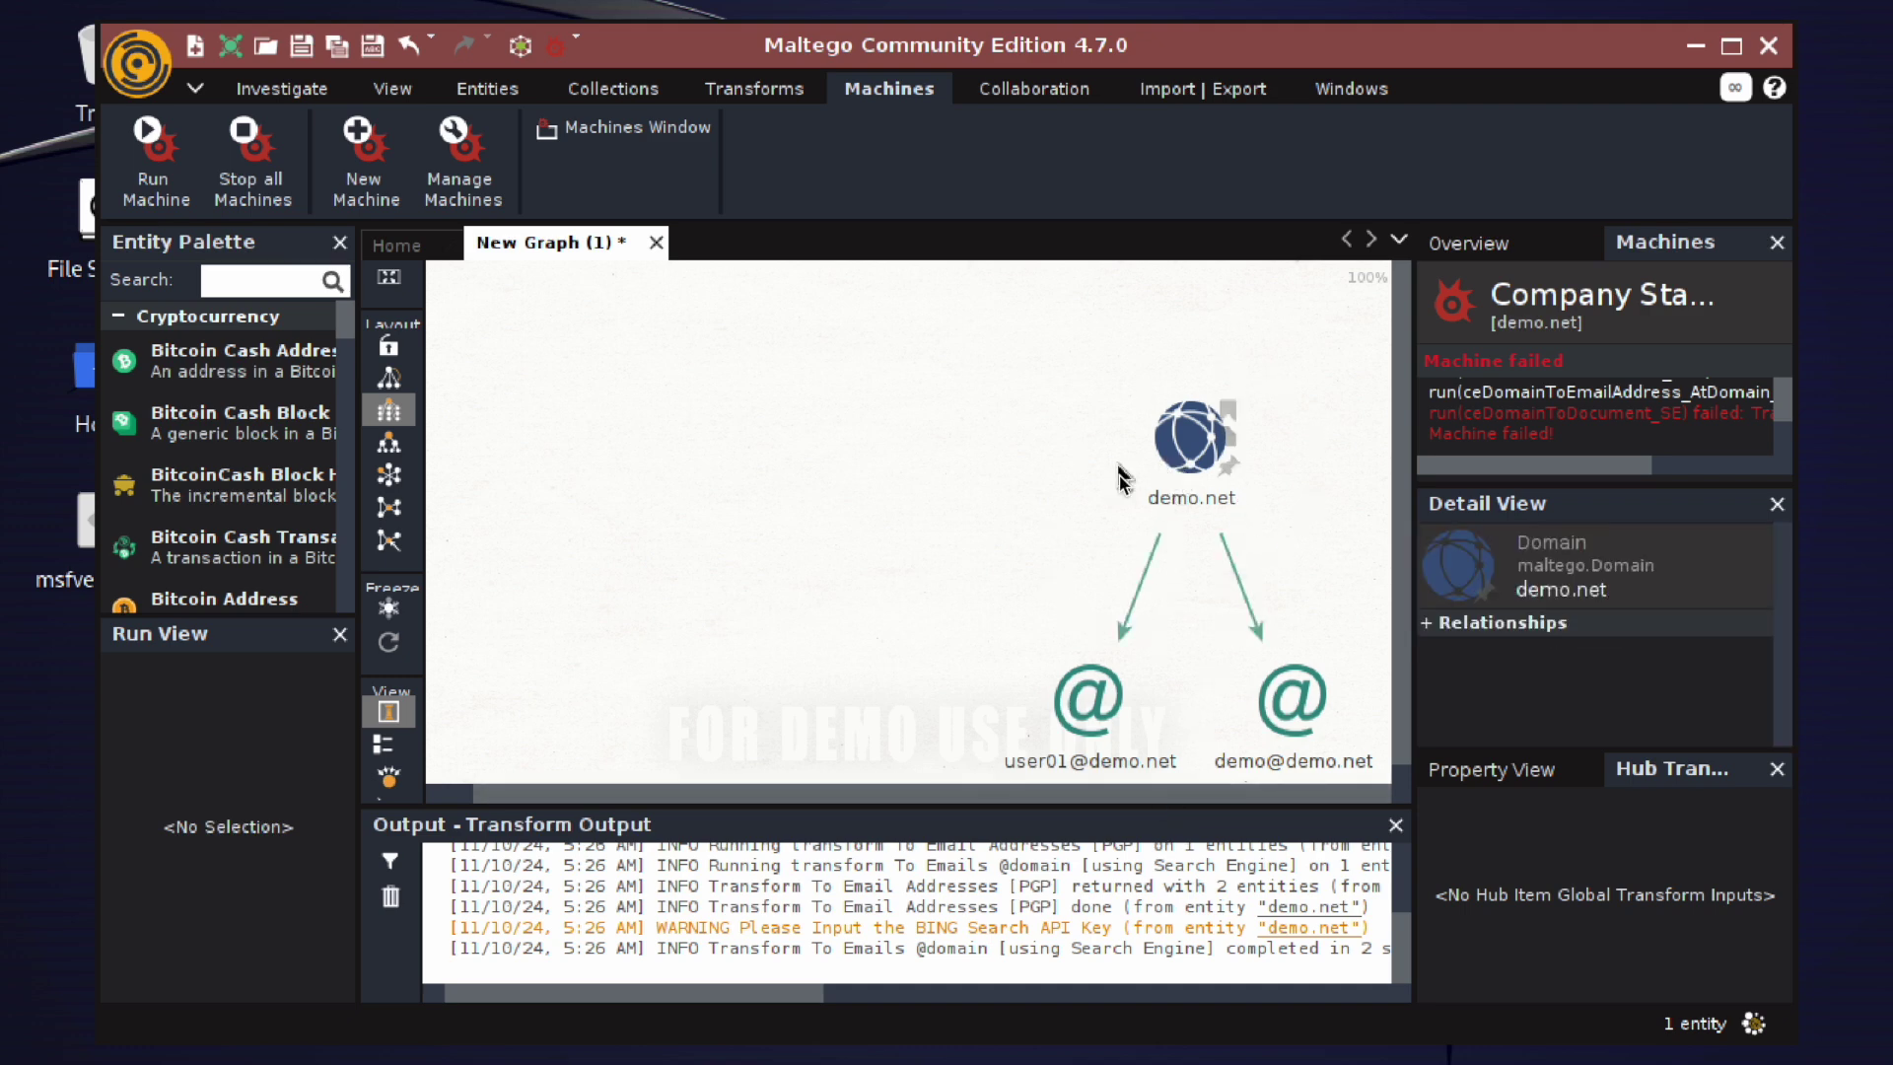
left_click(1250, 695)
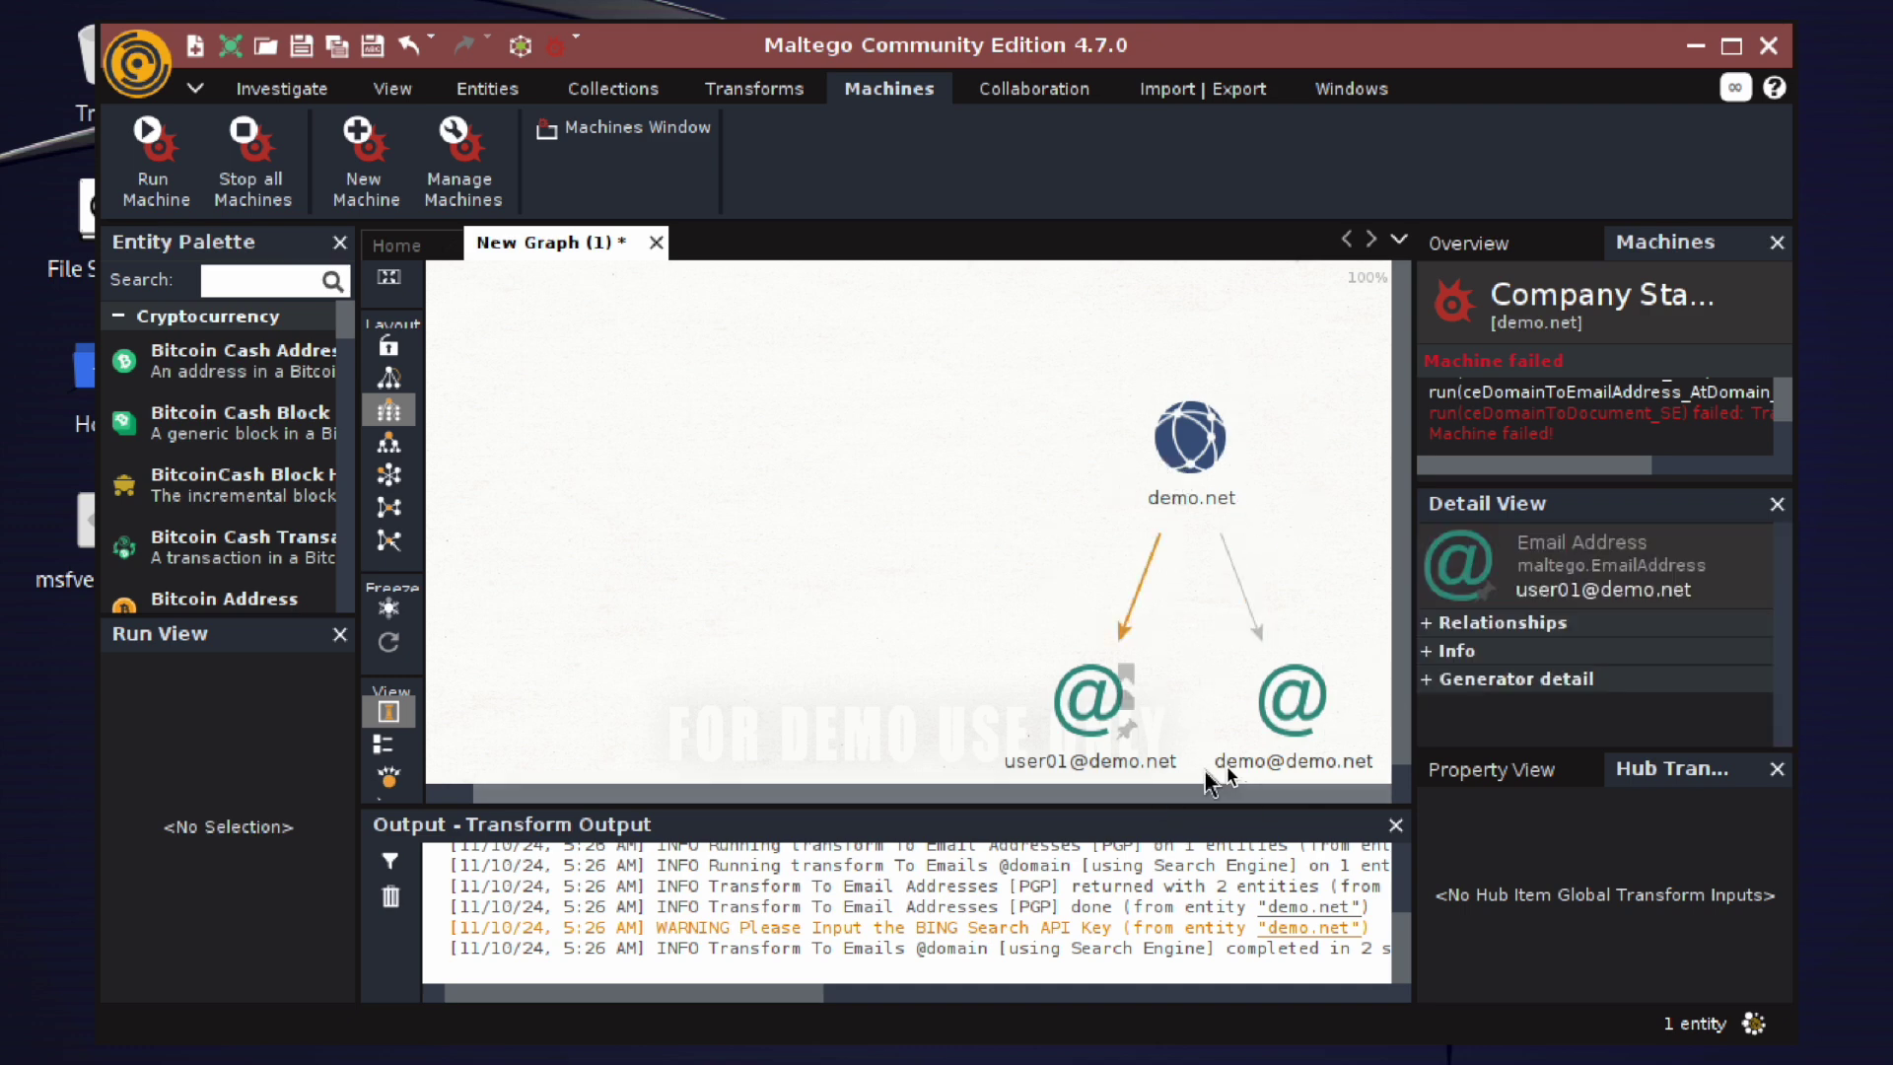
left_click(1235, 690)
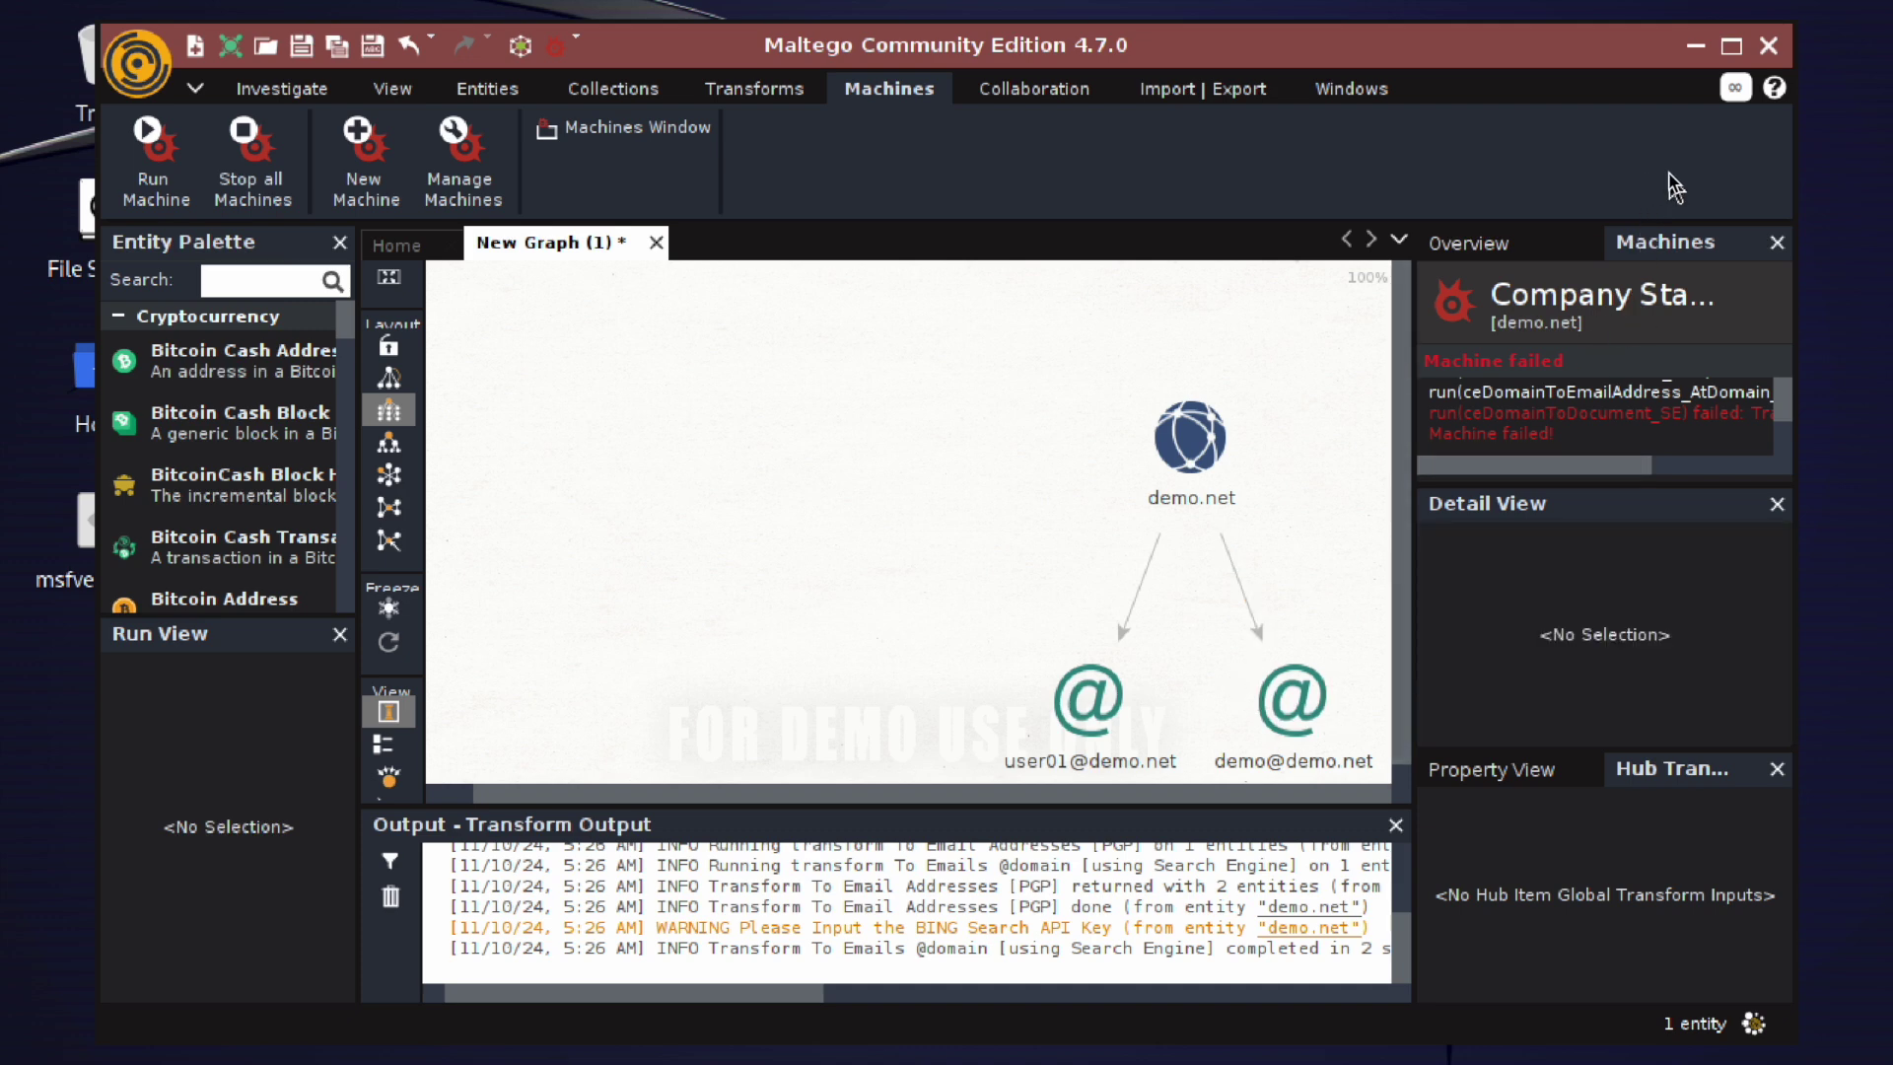